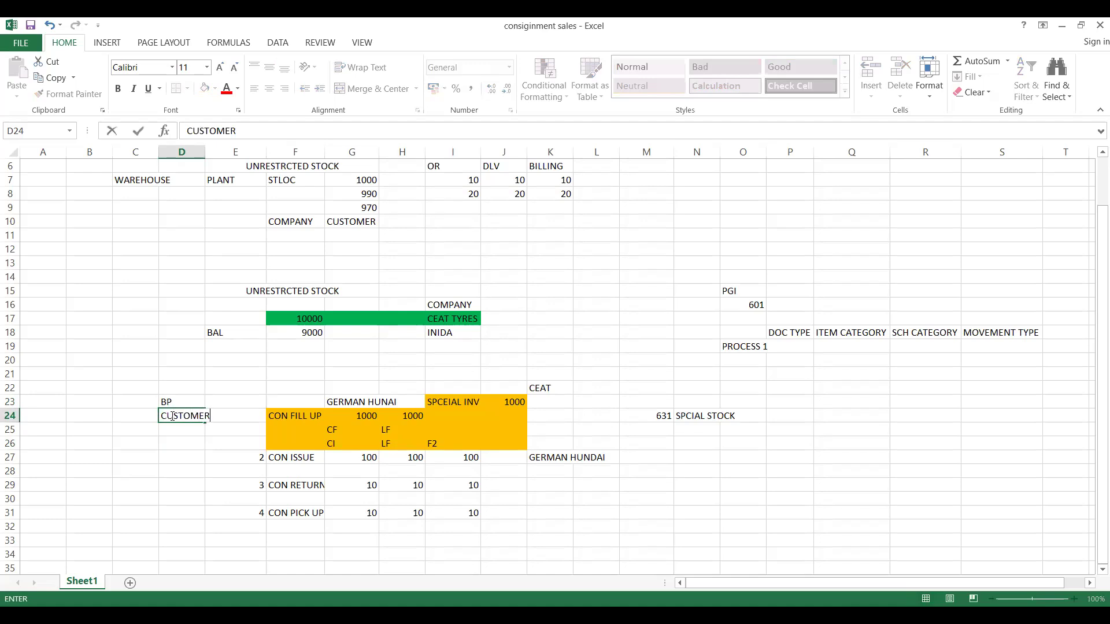
Enter CUSTOMER in cell D24, directly below the BP label.
{"action": "key", "text": "ctrl+Return"}
{"action": "left_click", "coordinate": [186, 392]}
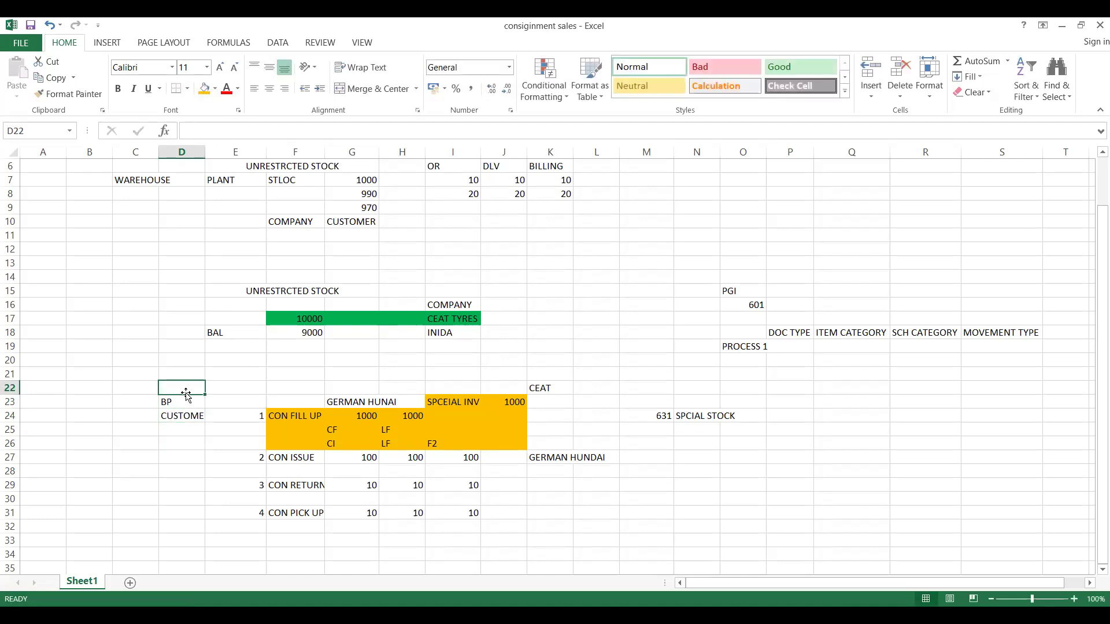
{"action": "left_click", "coordinate": [299, 432]}
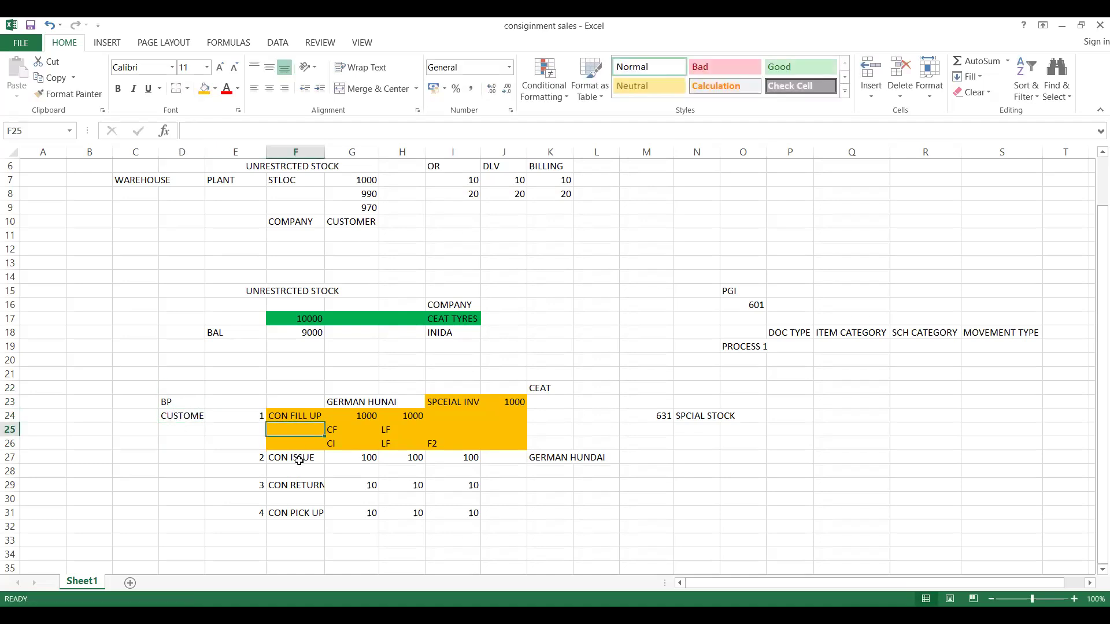
{"action": "left_click", "coordinate": [301, 460]}
{"action": "key", "text": "shift+Right"}
{"action": "key", "text": "shift+Right"}
{"action": "key", "text": "shift+Right"}
{"action": "key", "text": "shift+Right"}
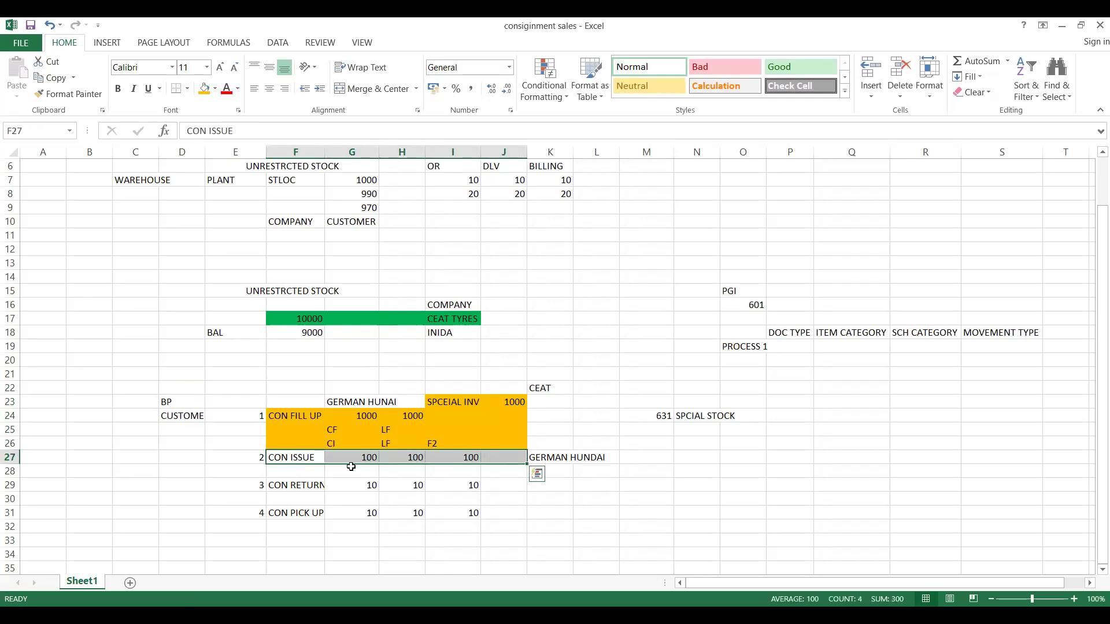
{"action": "left_click_drag", "start_coordinate": [364, 457], "coordinate": [509, 403]}
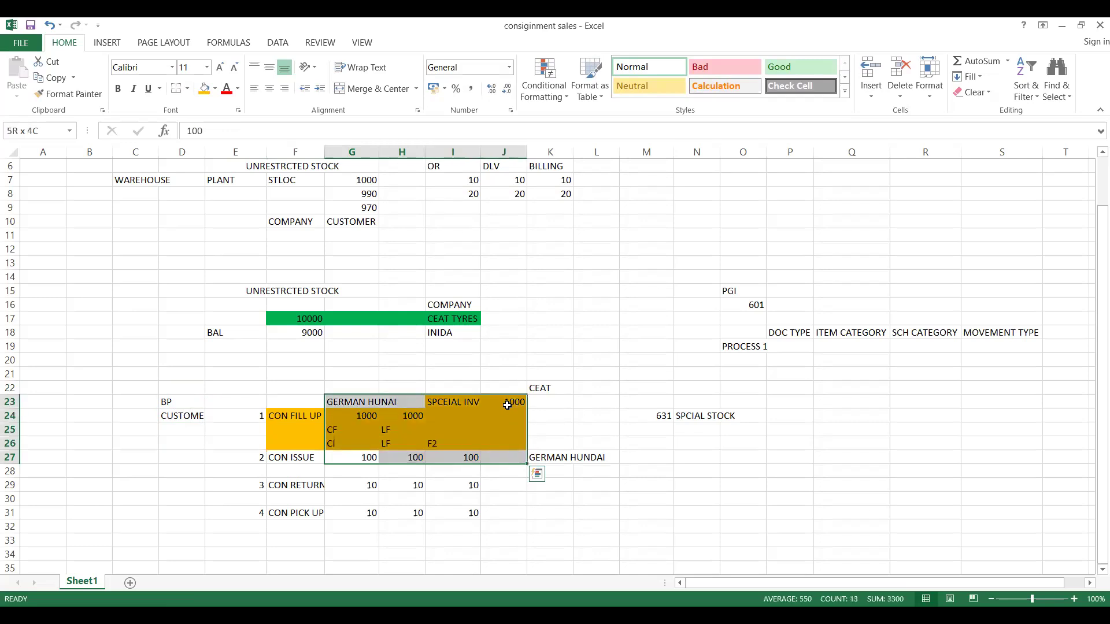
Format the quantity in J23 beside SPCEIAL INV as bold red text on a white fill.
{"action": "left_click", "coordinate": [508, 404]}
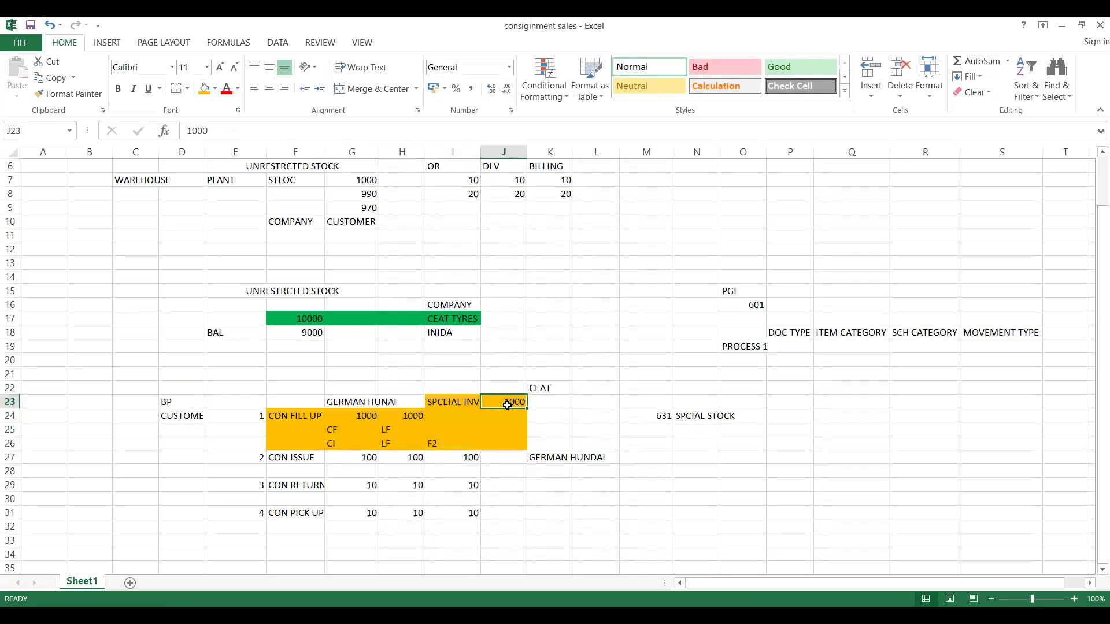
{"action": "left_click", "coordinate": [227, 88]}
{"action": "left_click", "coordinate": [217, 92]}
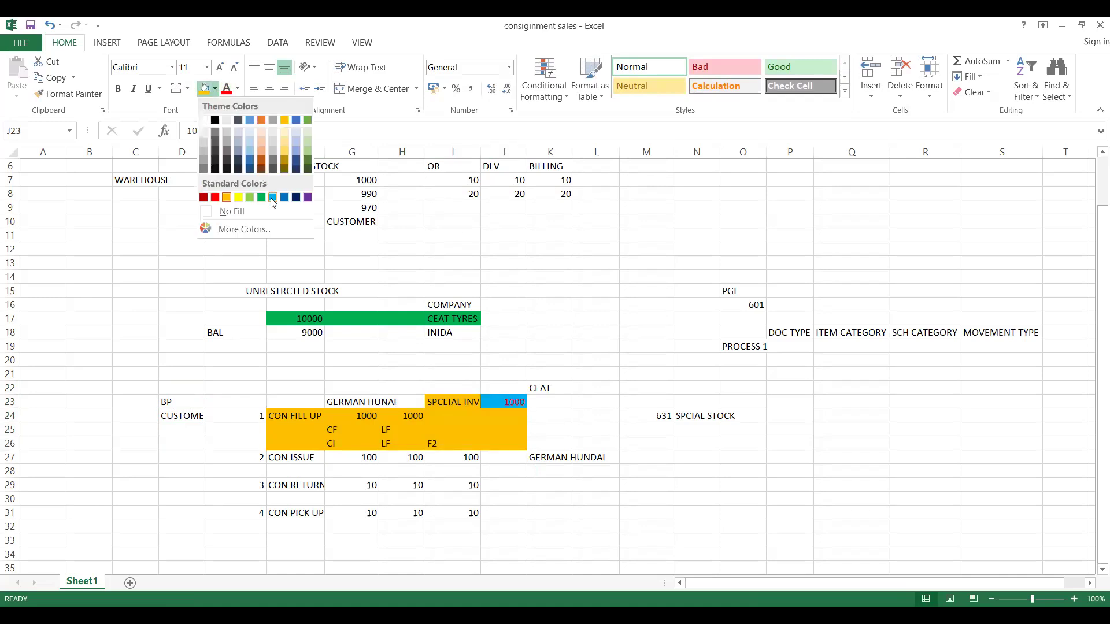
{"action": "left_click", "coordinate": [273, 198]}
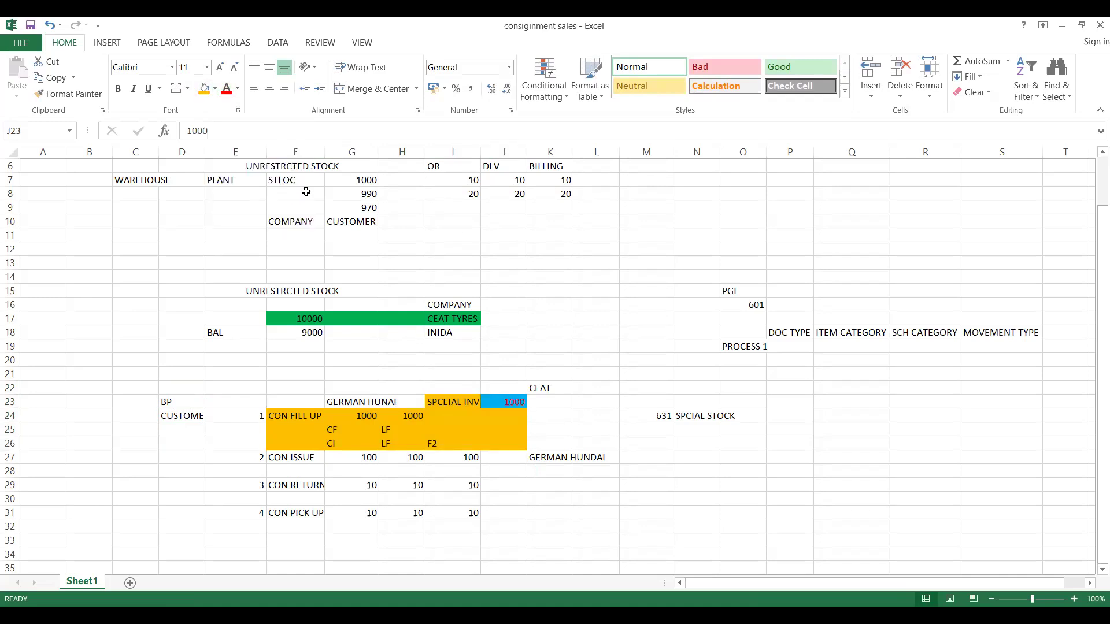
{"action": "left_click", "coordinate": [217, 92]}
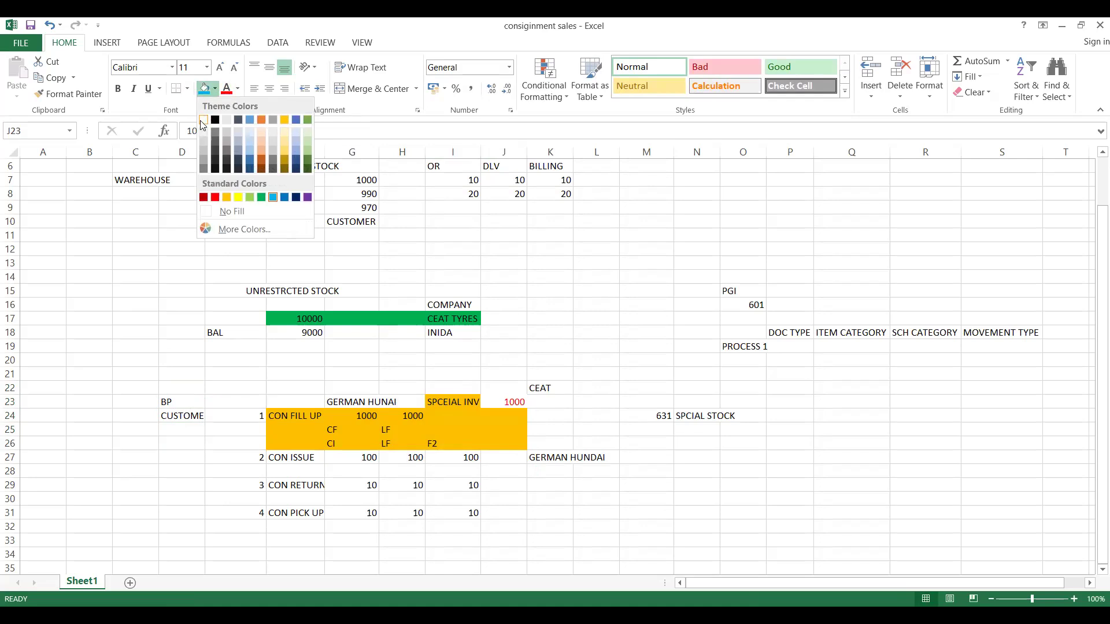
{"action": "left_click", "coordinate": [203, 120]}
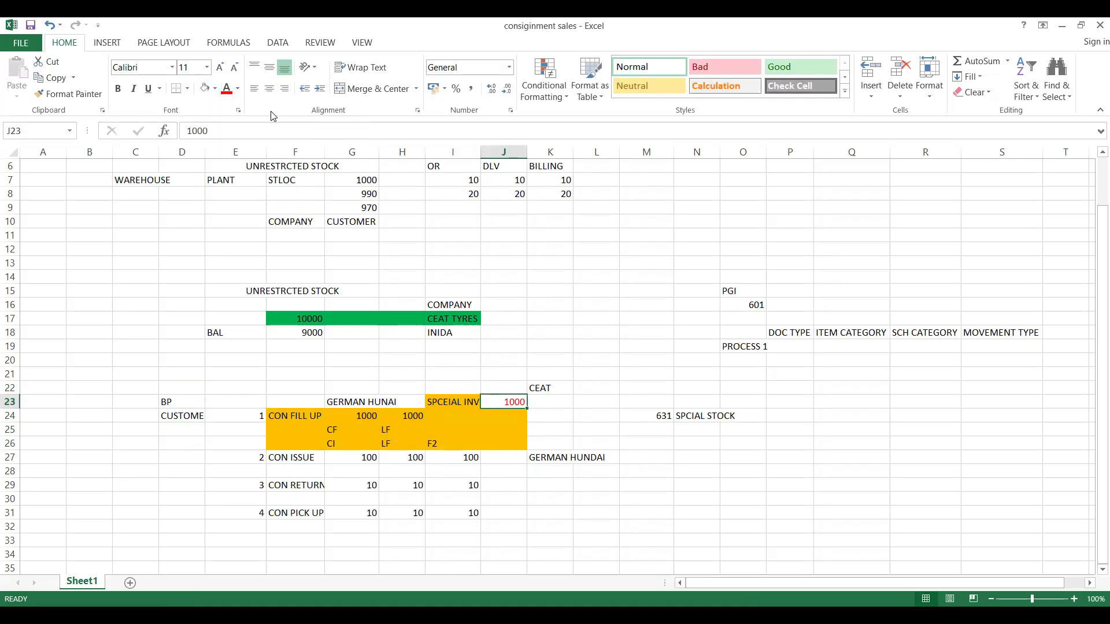
{"action": "left_click", "coordinate": [227, 93]}
{"action": "key", "text": "ctrl+b"}
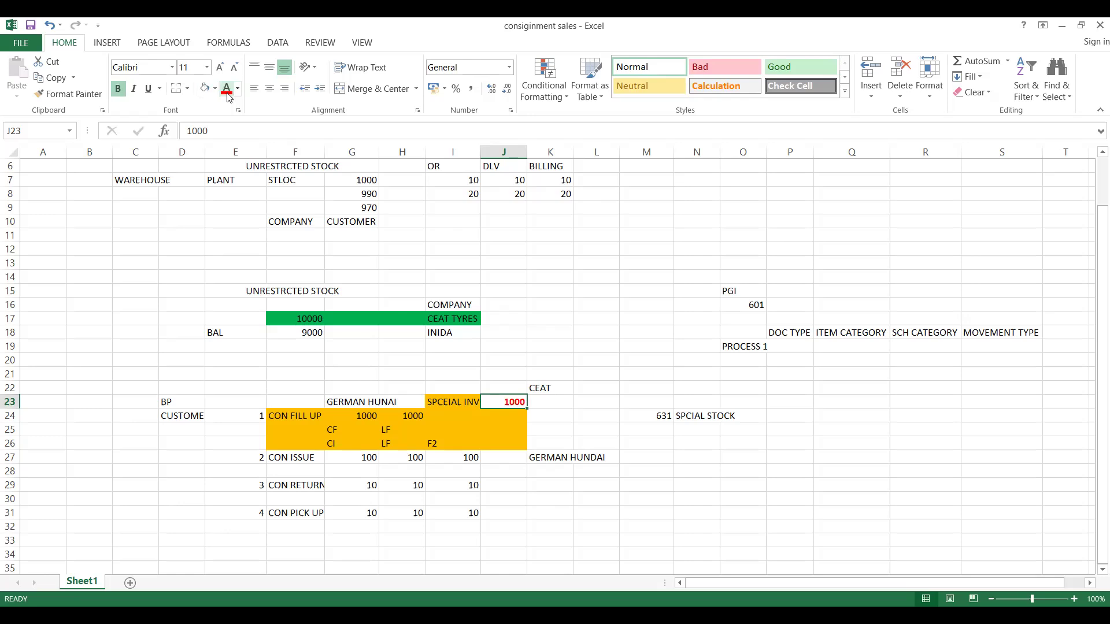
{"action": "left_click", "coordinate": [370, 462]}
{"action": "left_click", "coordinate": [414, 460]}
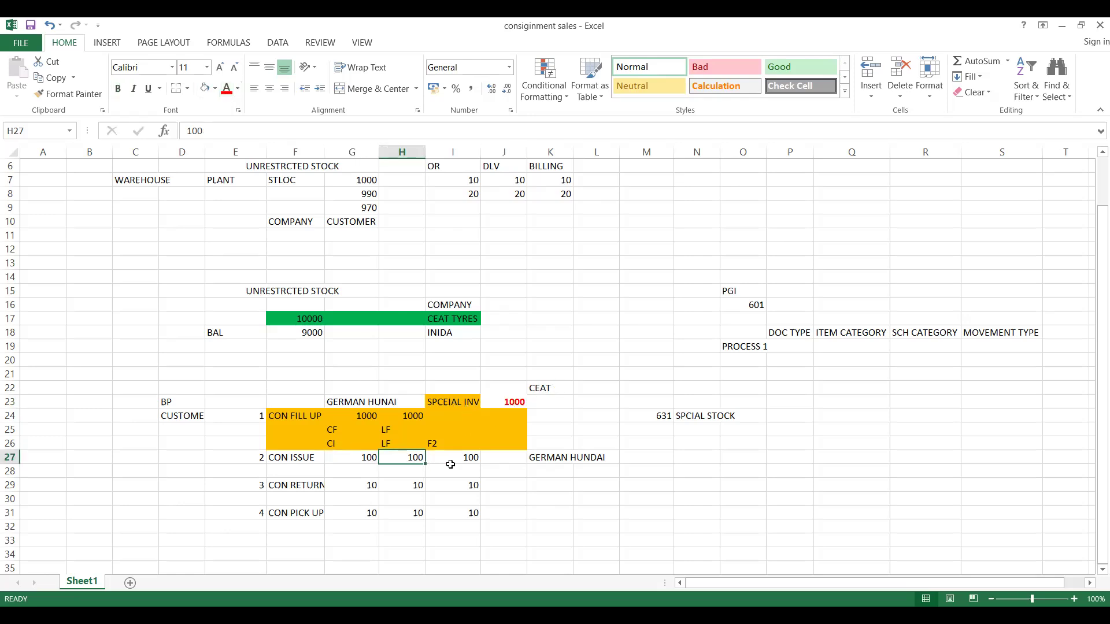
{"action": "left_click", "coordinate": [357, 453]}
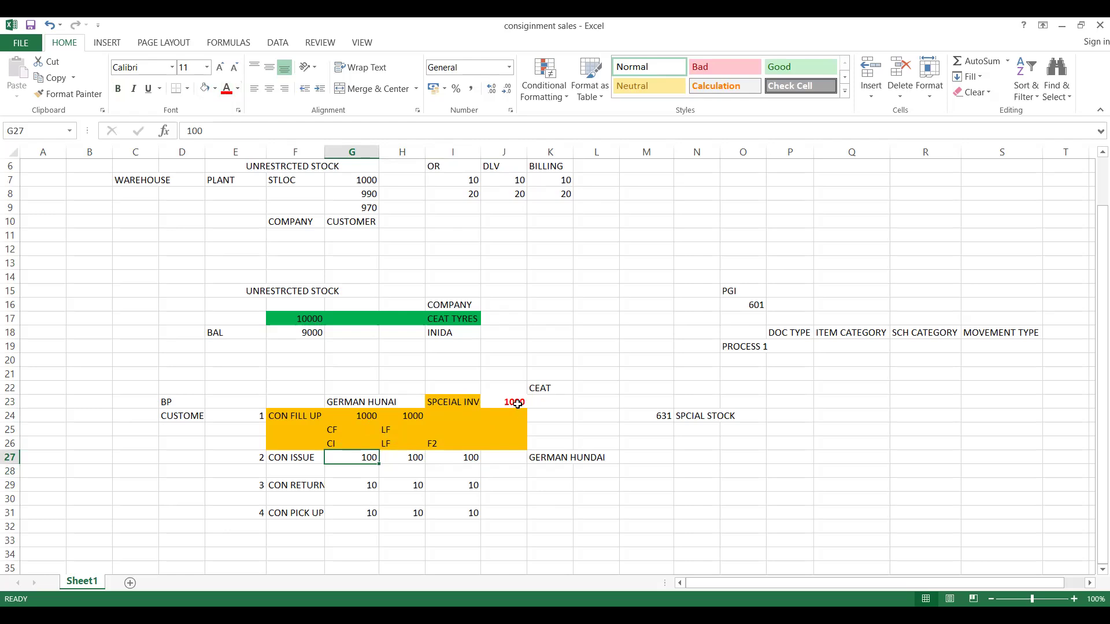
Shade the CEAT cell K22 with a grey fill.
{"action": "left_click", "coordinate": [539, 388]}
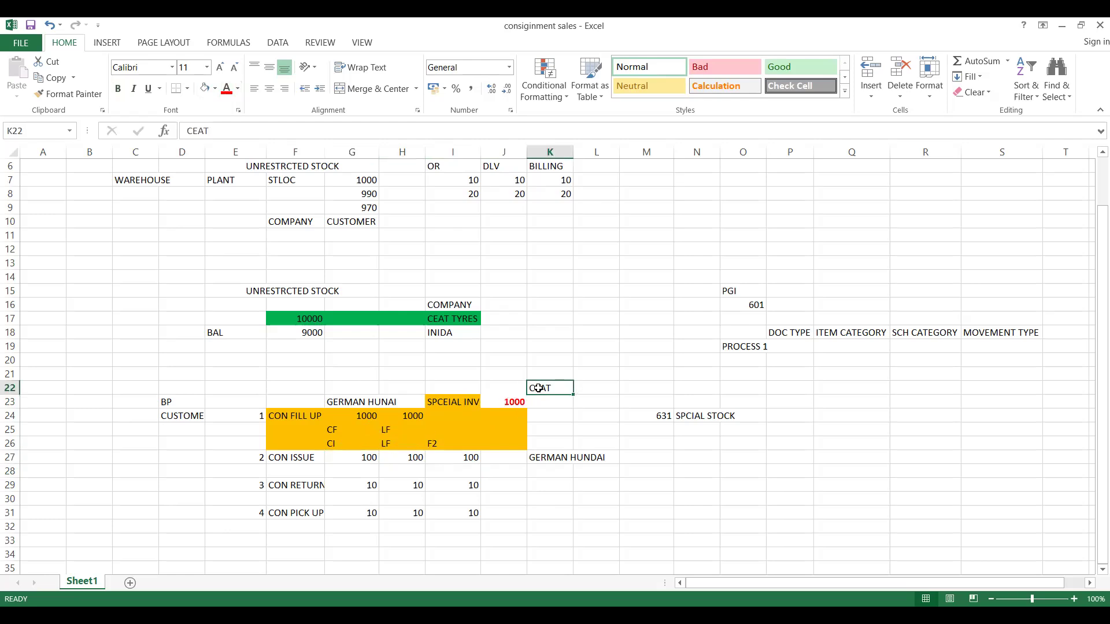
{"action": "left_click", "coordinate": [215, 89]}
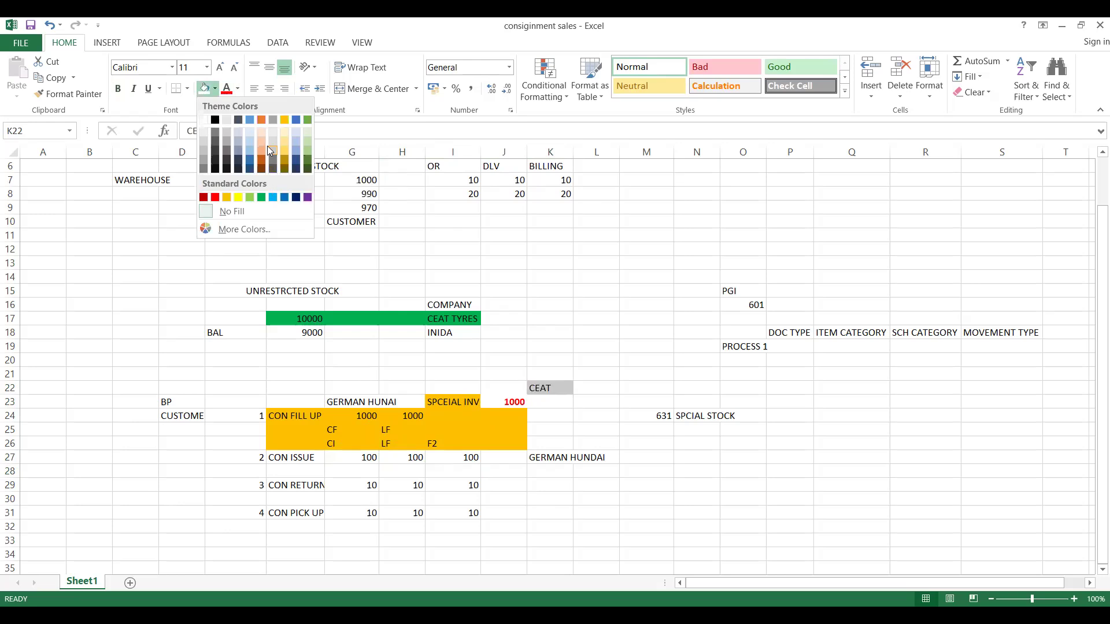
{"action": "left_click", "coordinate": [306, 416]}
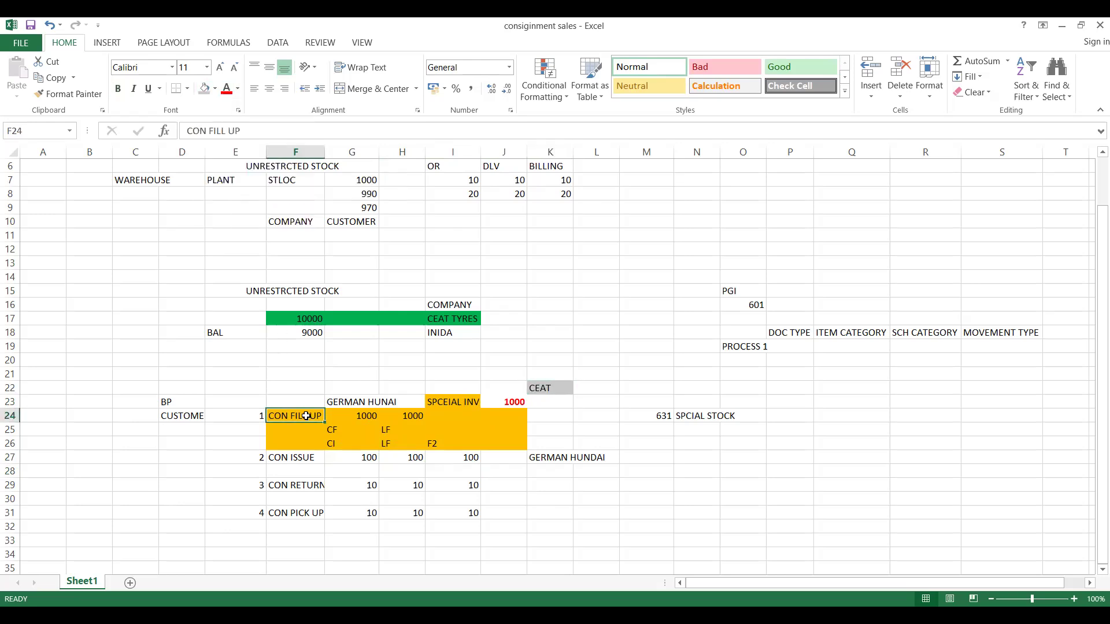
{"action": "left_click", "coordinate": [383, 453]}
{"action": "left_click_drag", "start_coordinate": [342, 442], "coordinate": [444, 412]}
{"action": "left_click", "coordinate": [445, 411]}
{"action": "left_click", "coordinate": [513, 403]}
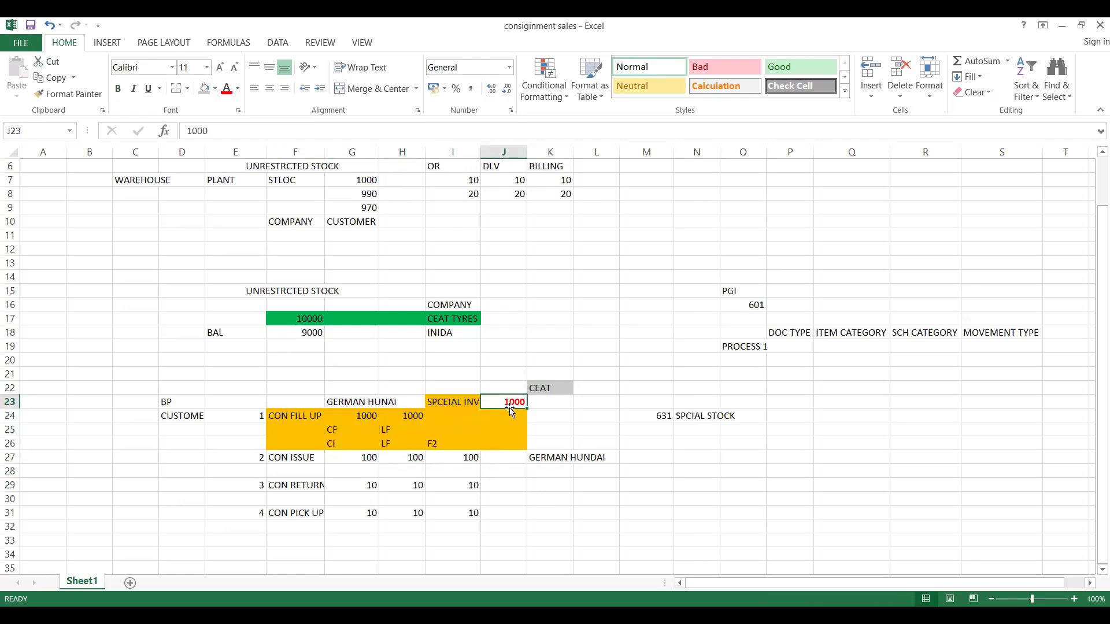
{"action": "left_click", "coordinate": [365, 443]}
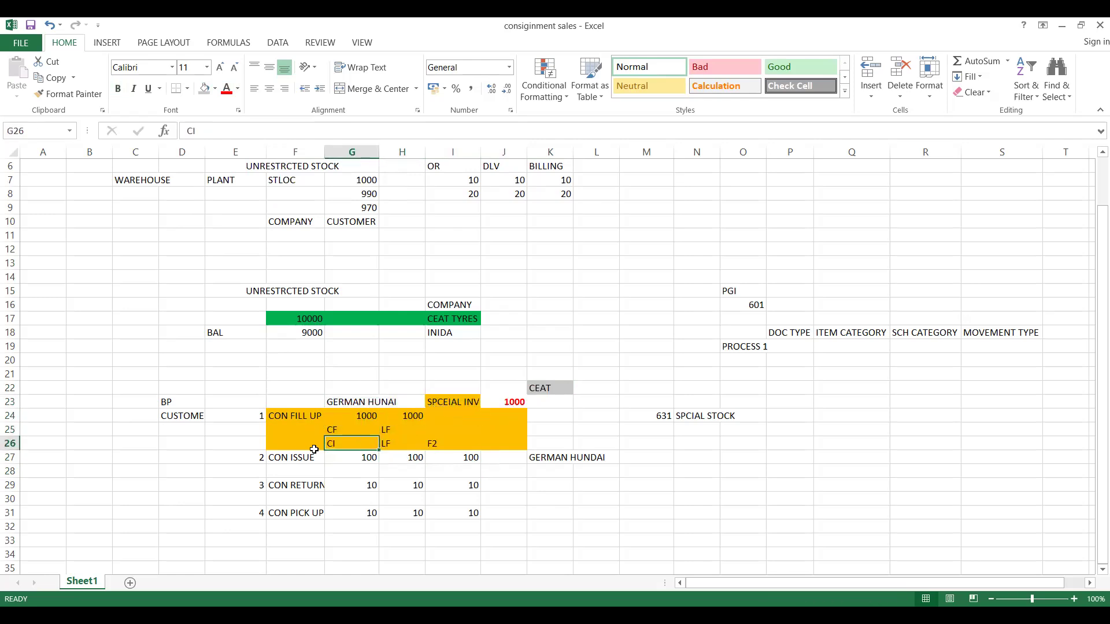
Autofit column D to show the full CUSTOMER label and enter HUNDAI below it in D25.
{"action": "left_click", "coordinate": [170, 422]}
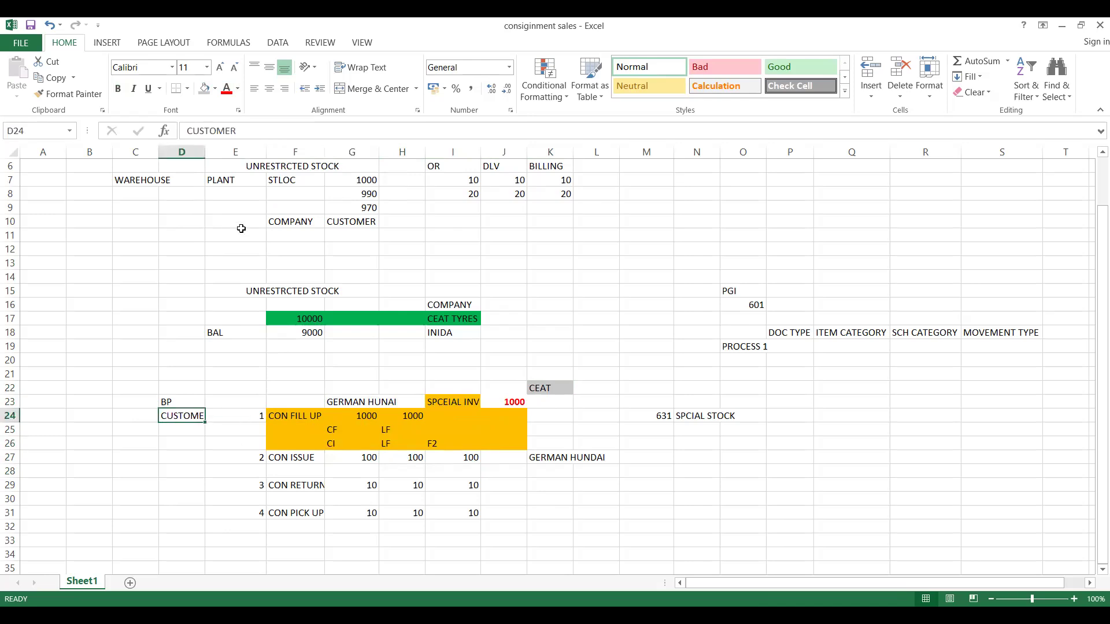
{"action": "double_click", "coordinate": [204, 152]}
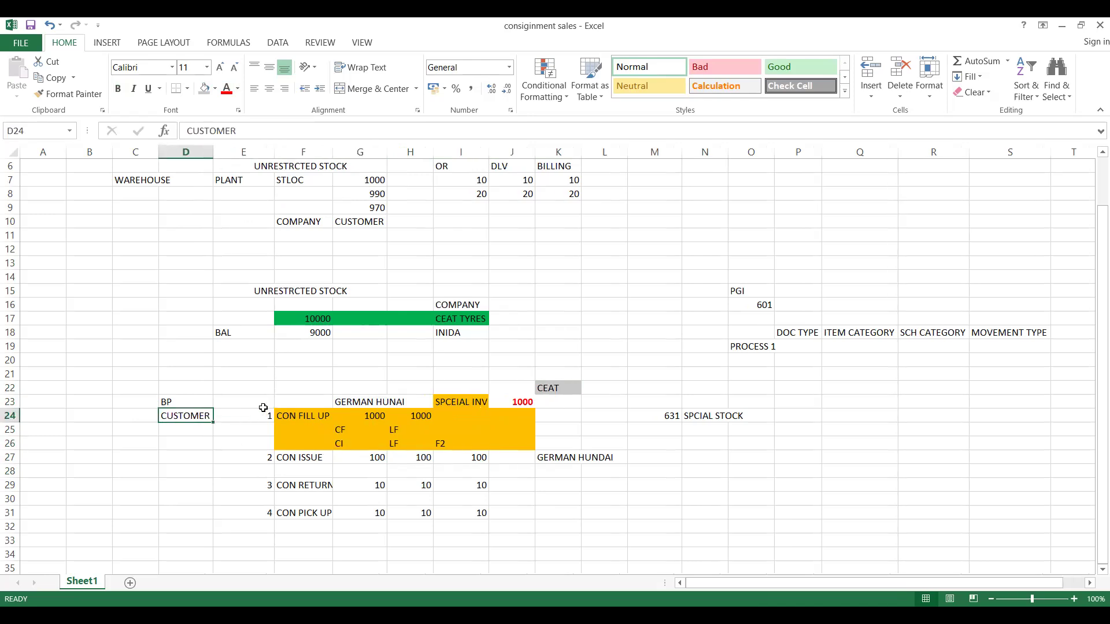
{"action": "left_click", "coordinate": [198, 435]}
{"action": "type", "text": "HUNDAI"}
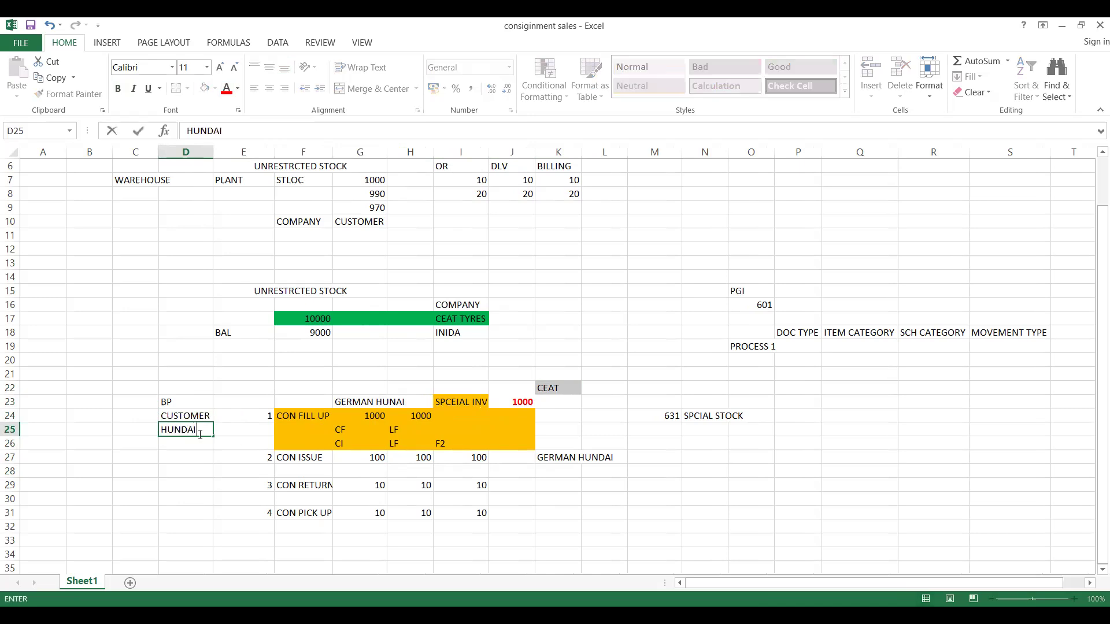
{"action": "key", "text": "Return"}
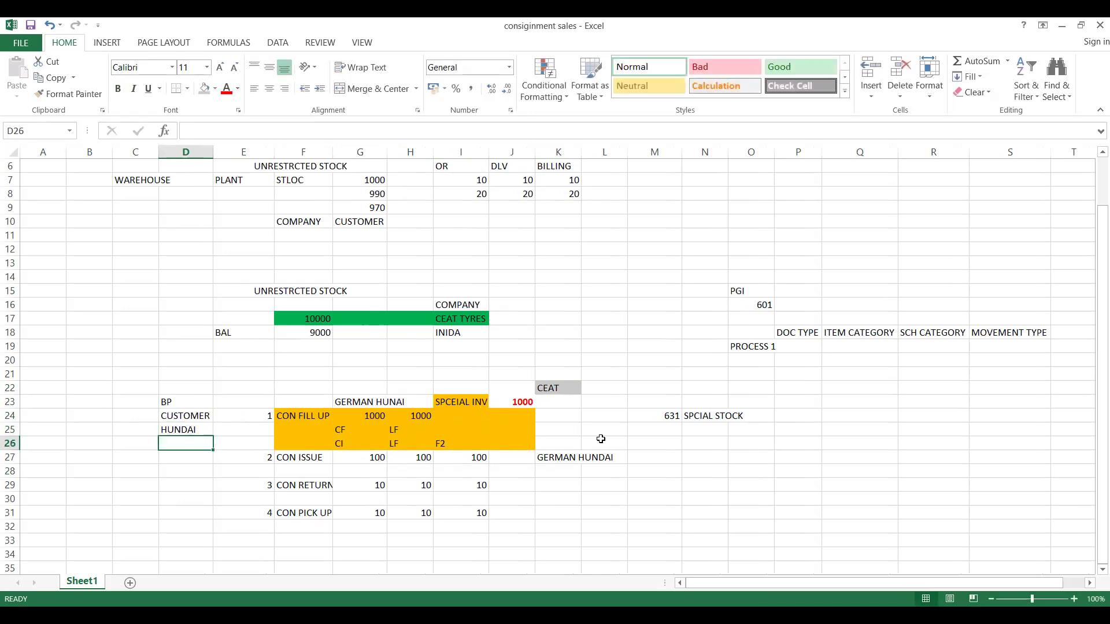
Replace the row label in O19 with PRACTICAL1 and widen column O to fit it.
{"action": "left_click", "coordinate": [792, 348]}
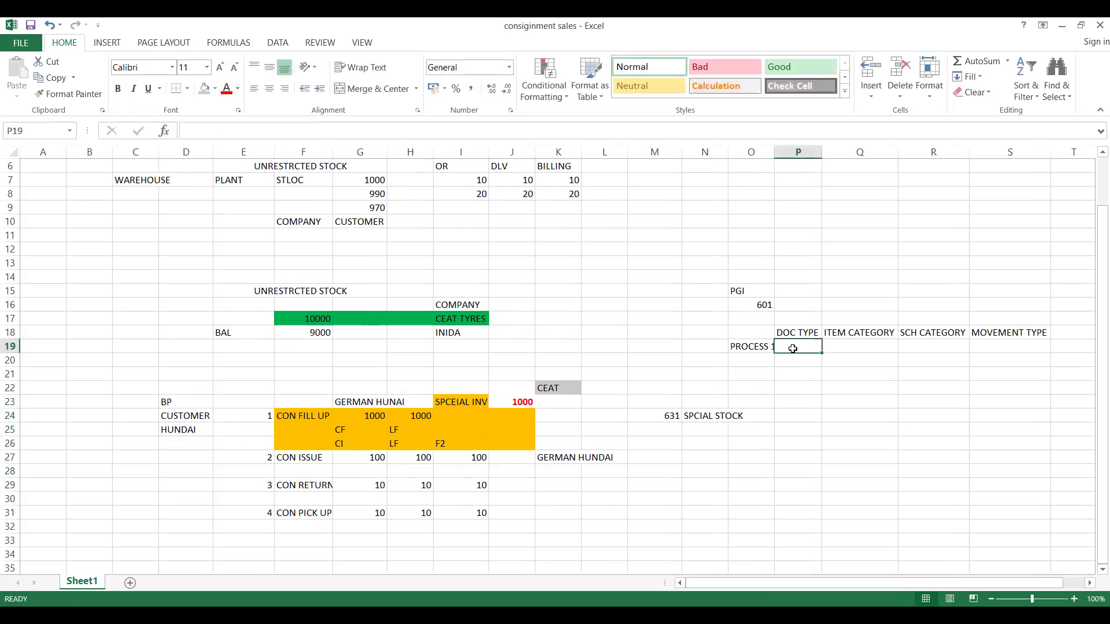
{"action": "left_click", "coordinate": [760, 348]}
{"action": "type", "text": "PRACTICAL1"}
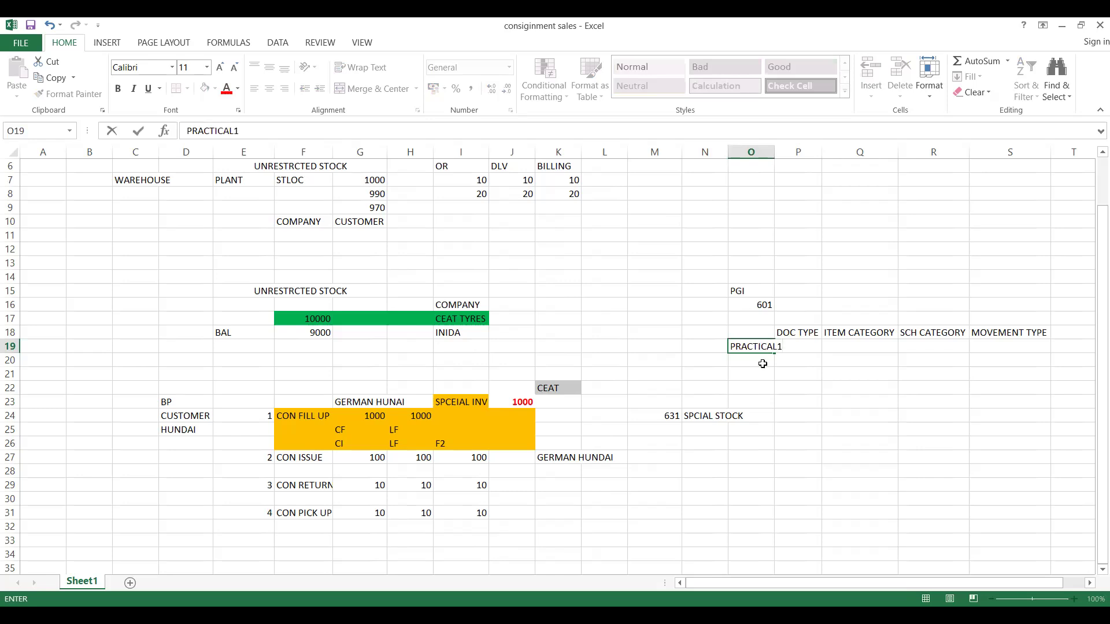
{"action": "key", "text": "Return"}
{"action": "left_click_drag", "start_coordinate": [774, 155], "coordinate": [785, 344]}
Fill the PRACTICAL1 row with document type CF OR KB, item category KBN, schedule category E0 OR E1 and movement type 631.
{"action": "left_click", "coordinate": [809, 347]}
{"action": "type", "text": "CF"}
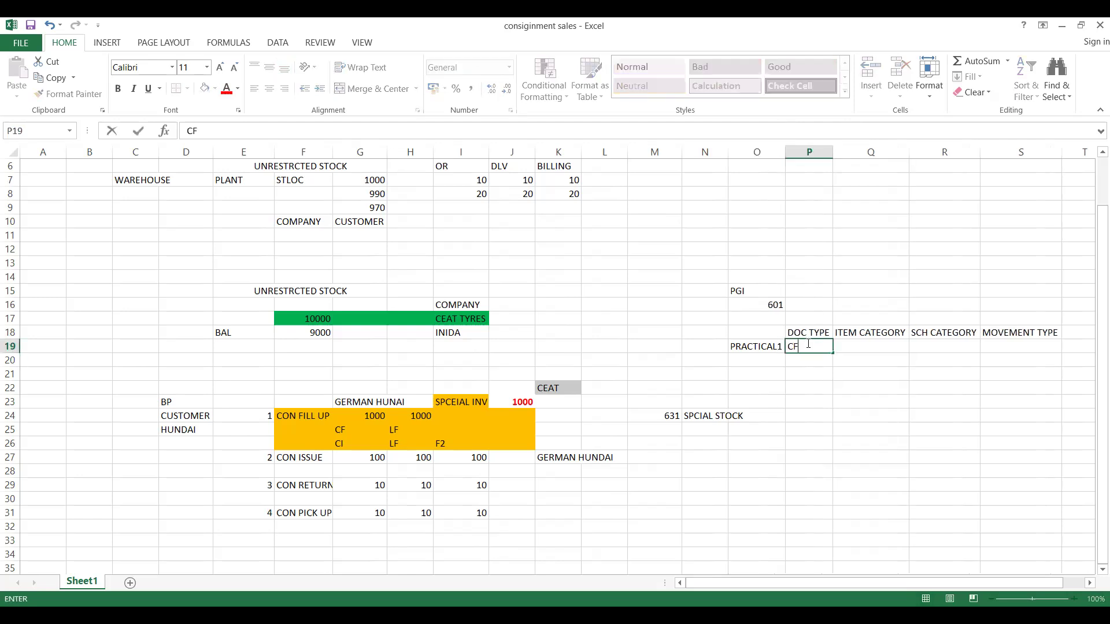
{"action": "type", "text": " OR KB"}
{"action": "key", "text": "Tab"}
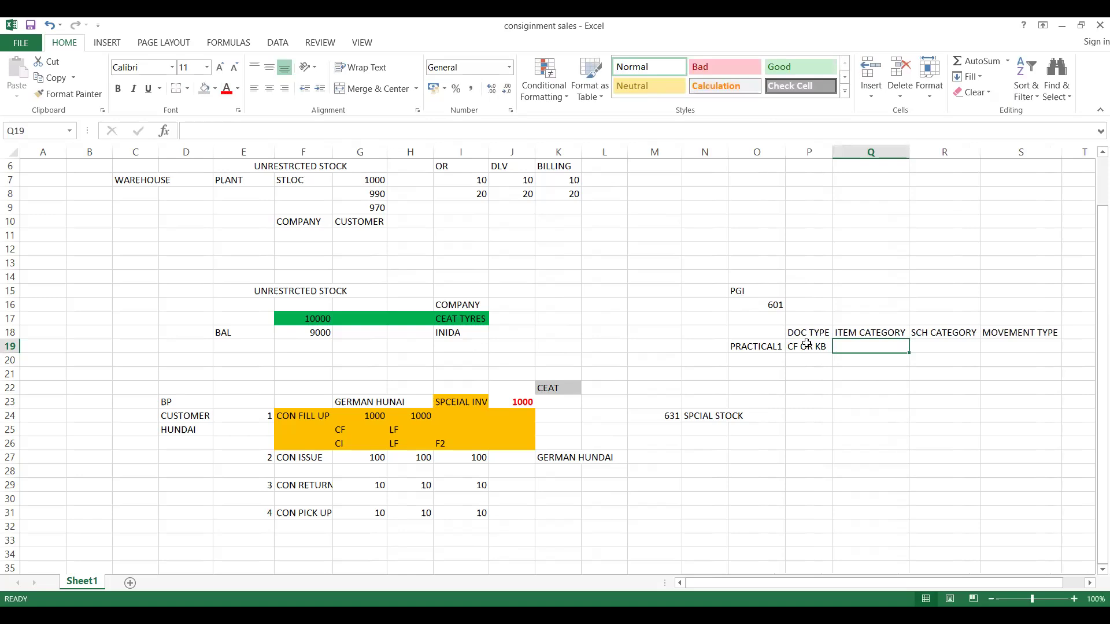
{"action": "type", "text": "KBN"}
{"action": "key", "text": "Tab"}
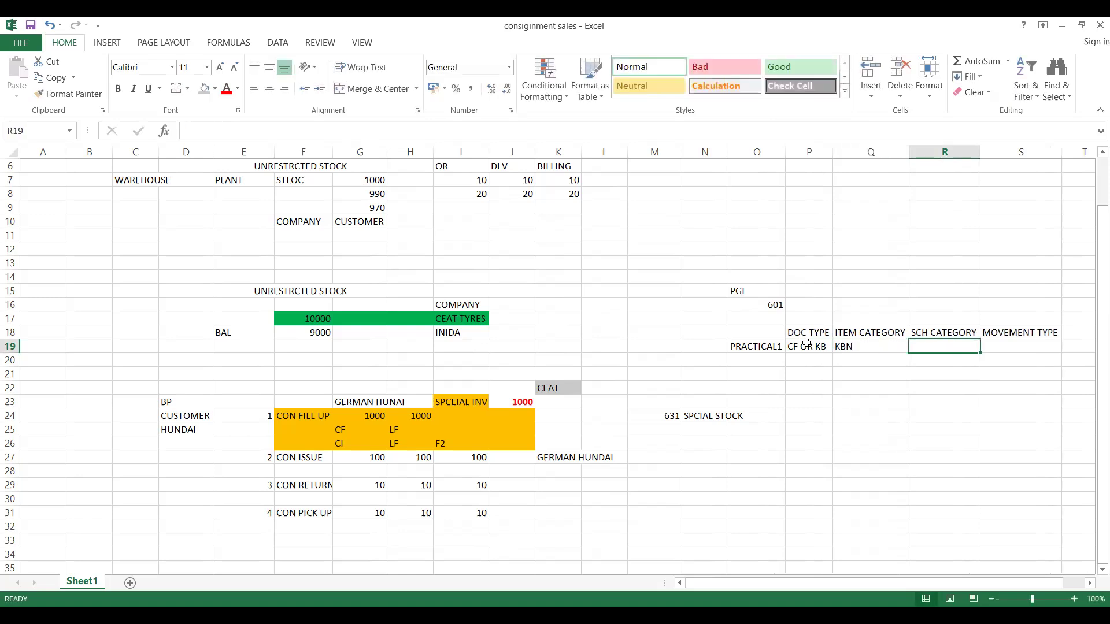
{"action": "type", "text": "E0 OR E1"}
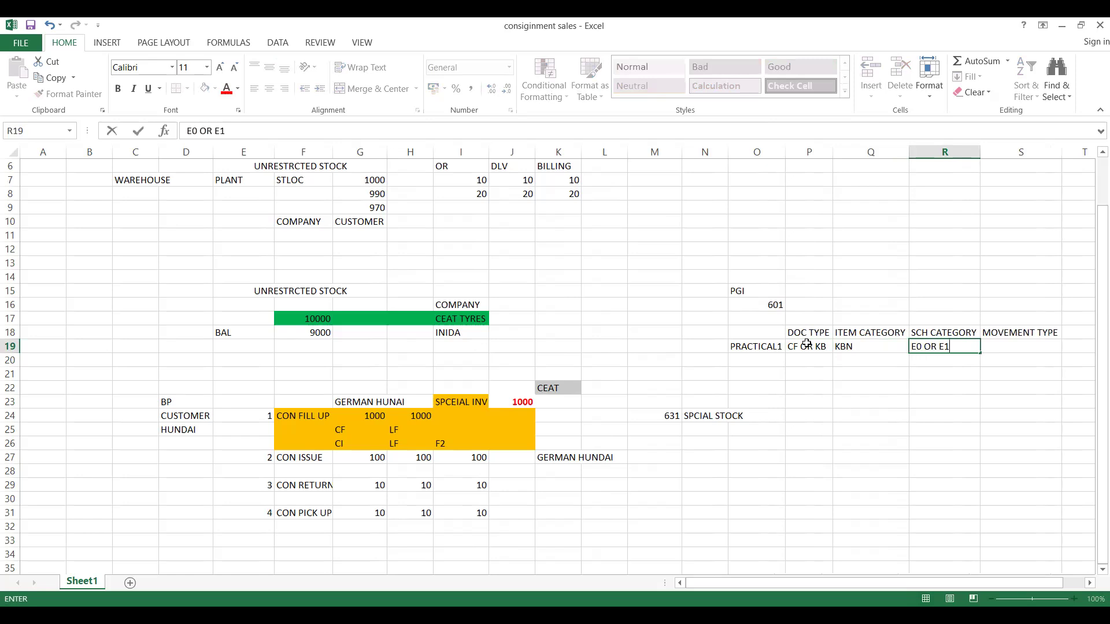
{"action": "key", "text": "Tab"}
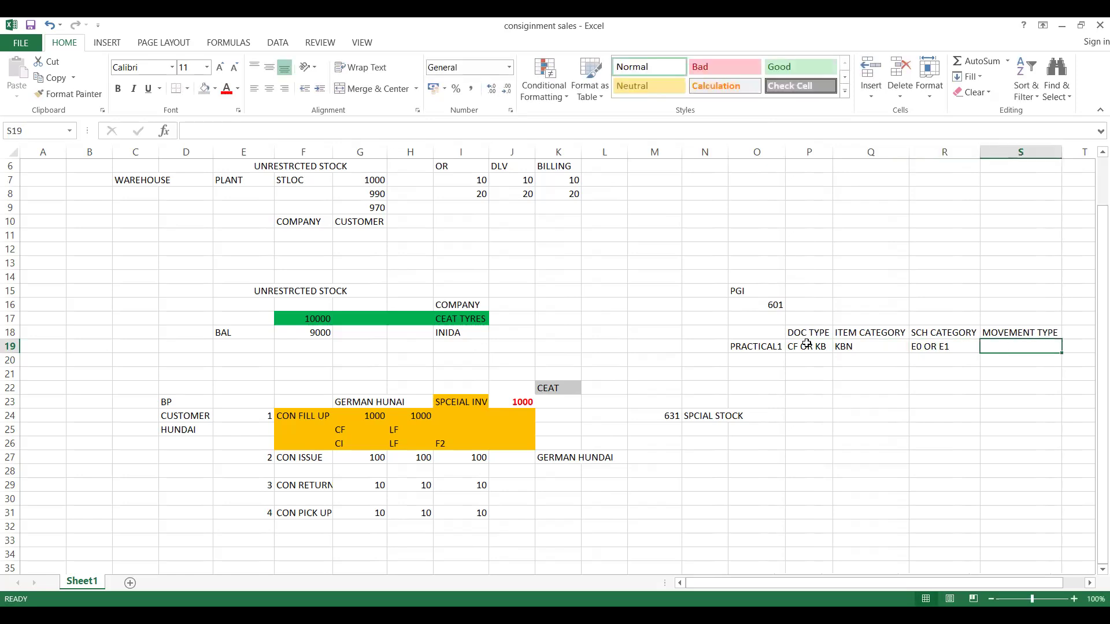
{"action": "type", "text": "631"}
{"action": "key", "text": "Return"}
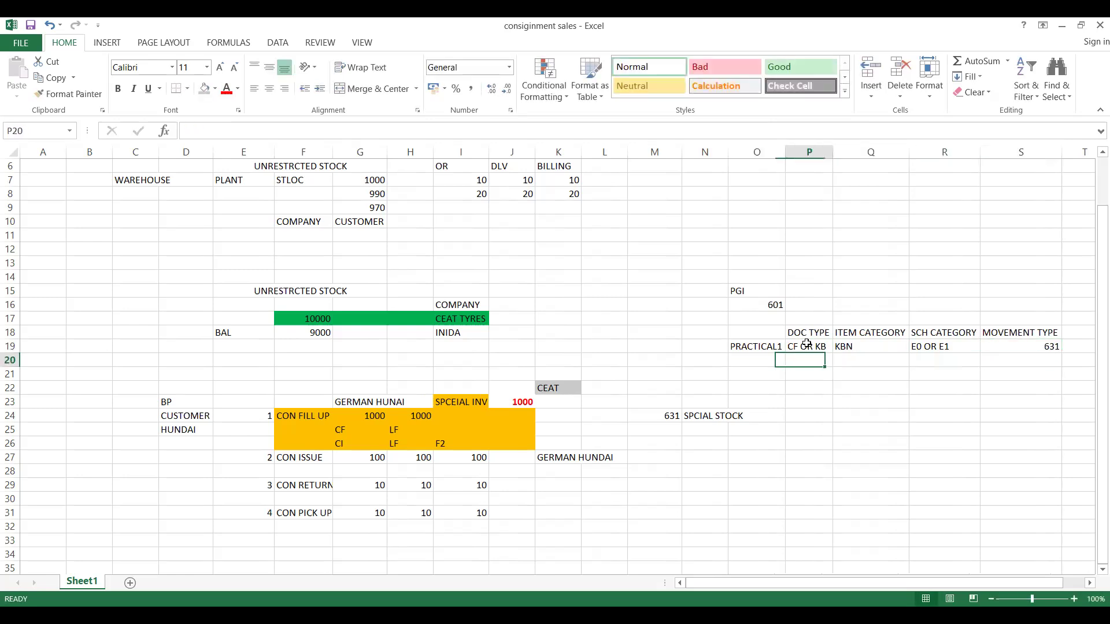
Enter CI as the document type in P20 and KEN as the item category in Q20.
{"action": "type", "text": "CP"}
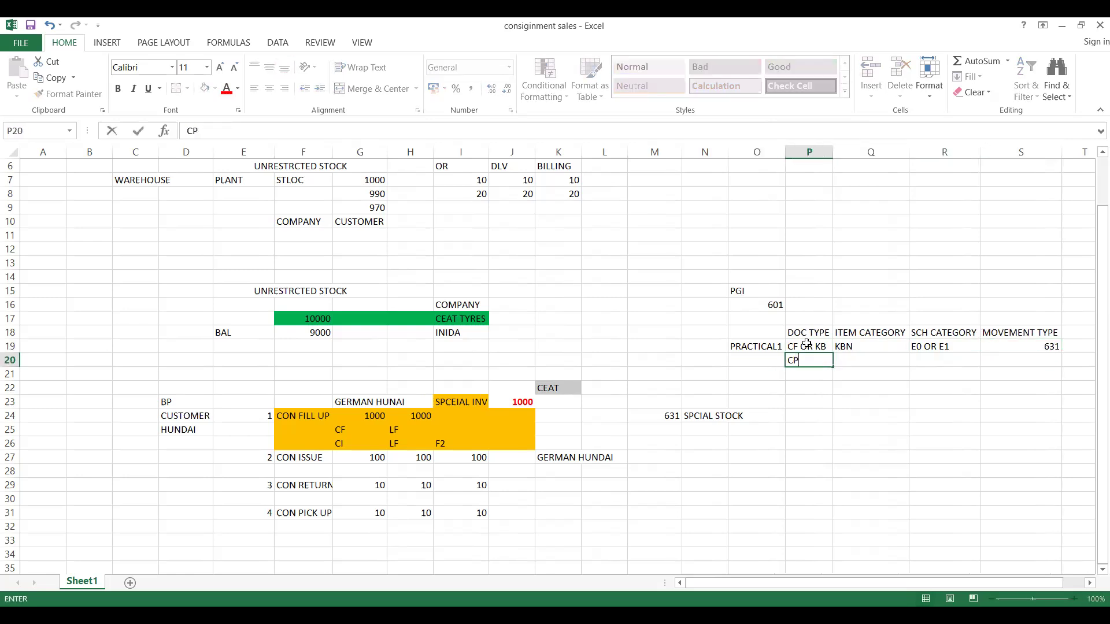
{"action": "type", "text": "CI OR K"}
{"action": "key", "text": "BackSpace"}
{"action": "key", "text": "BackSpace"}
{"action": "key", "text": "BackSpace"}
{"action": "key", "text": "Tab"}
{"action": "type", "text": "KBN"}
{"action": "type", "text": "EN"}
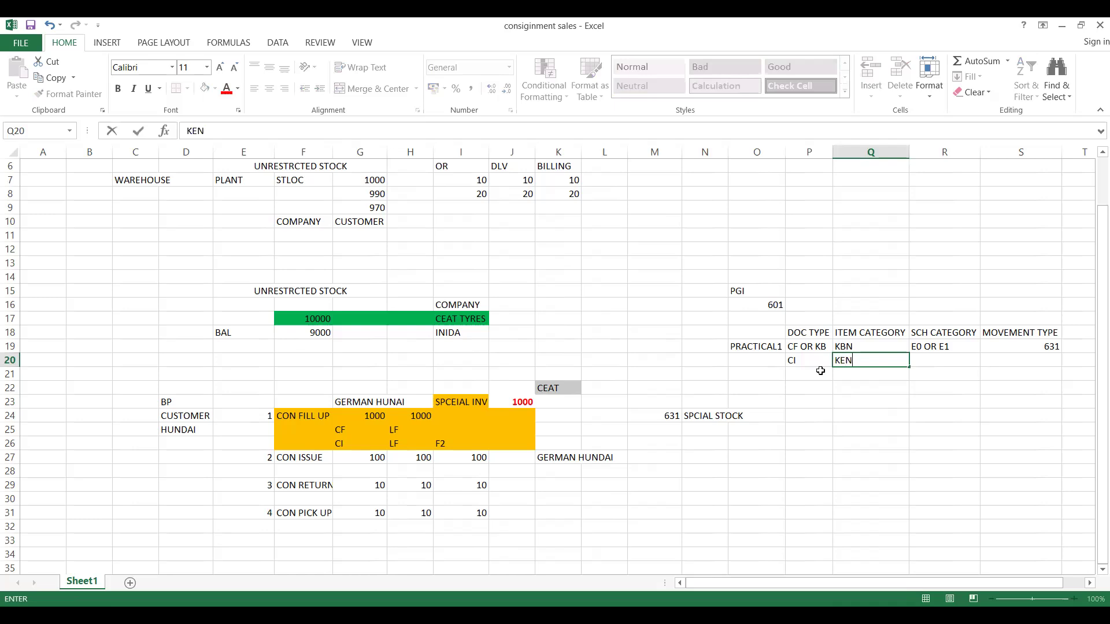
{"action": "key", "text": "Tab"}
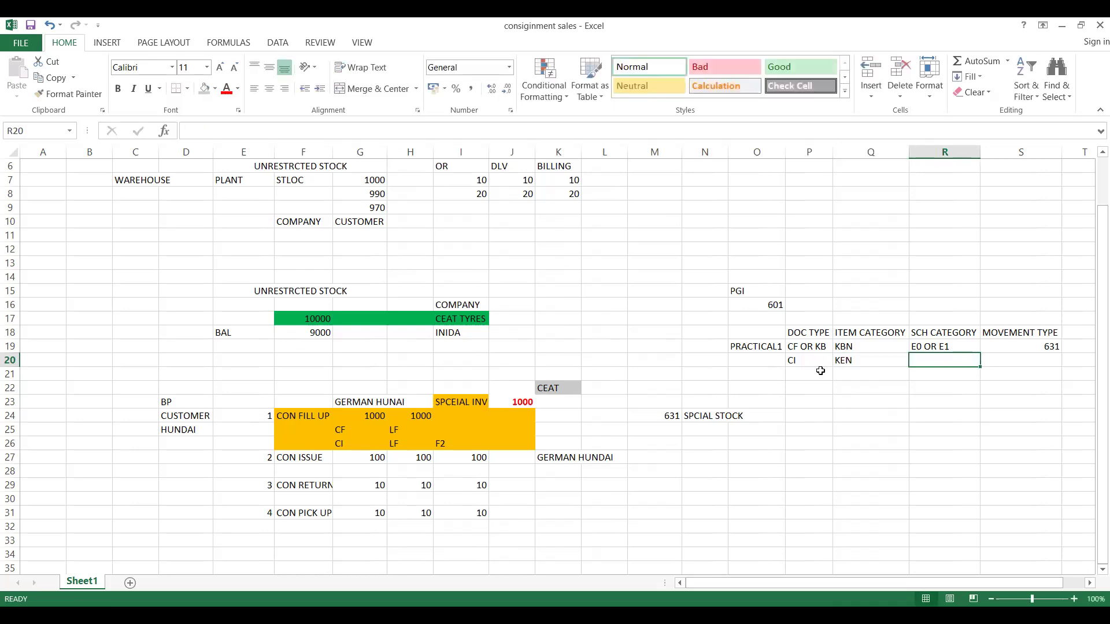
Enter schedule category C0 OR C1 in R20 and movement type 633 in S20 for the CI row.
{"action": "type", "text": "C0"}
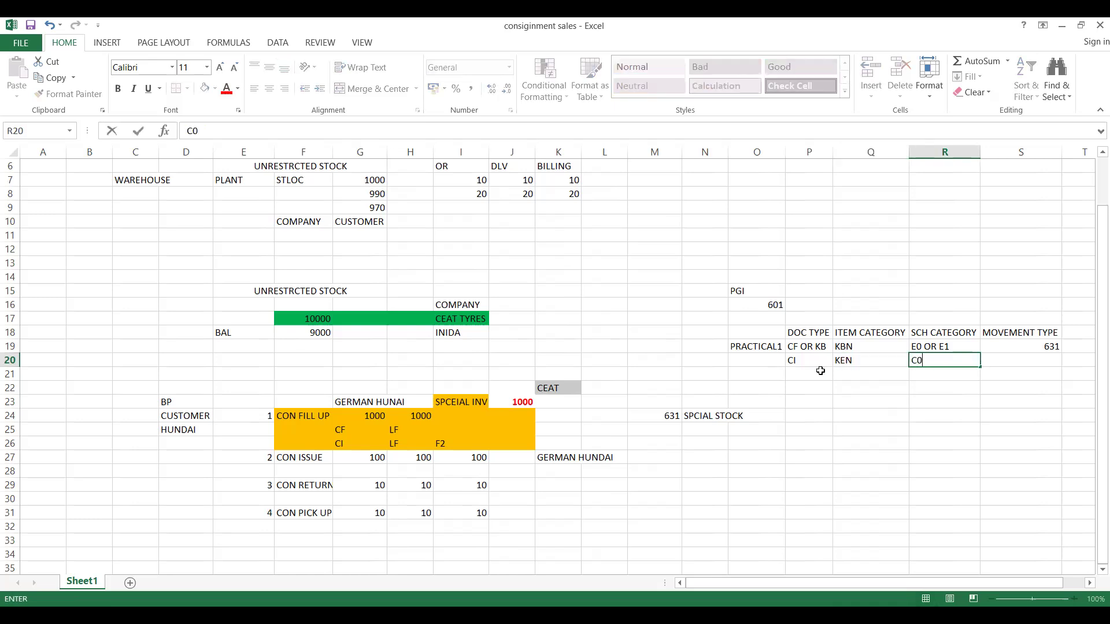
{"action": "key", "text": "Tab"}
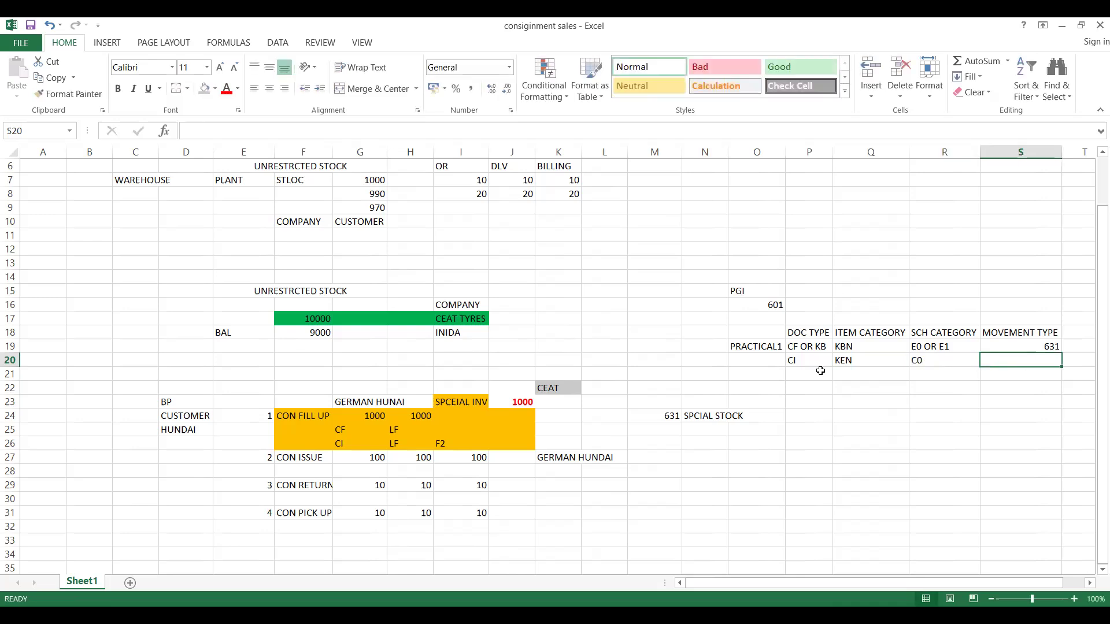
{"action": "left_click", "coordinate": [933, 362]}
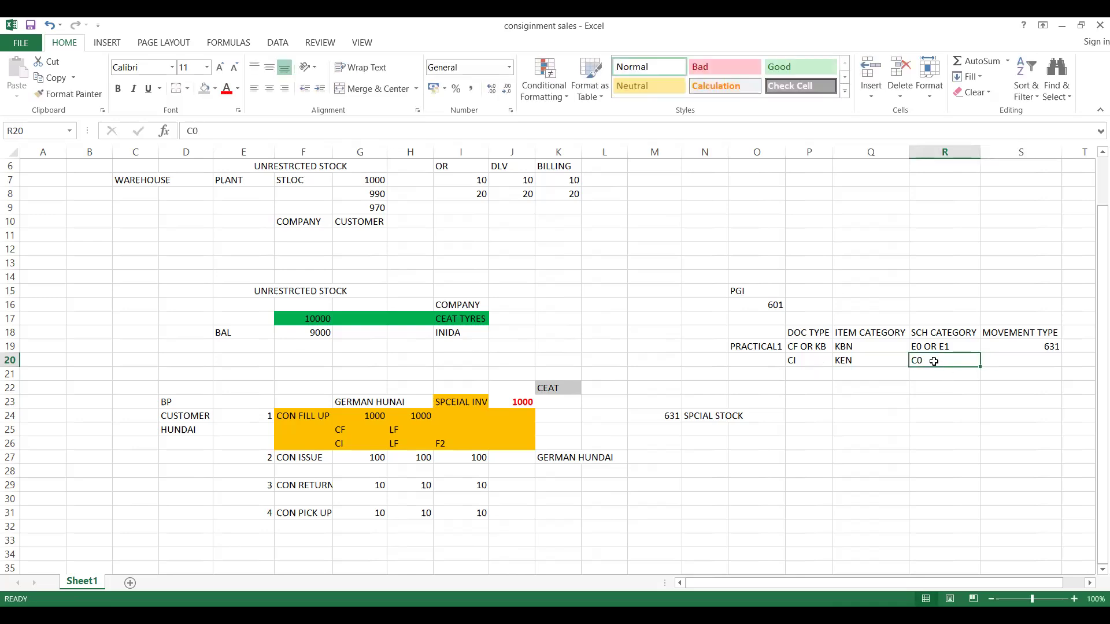
{"action": "double_click", "coordinate": [934, 361]}
{"action": "type", "text": "OR"}
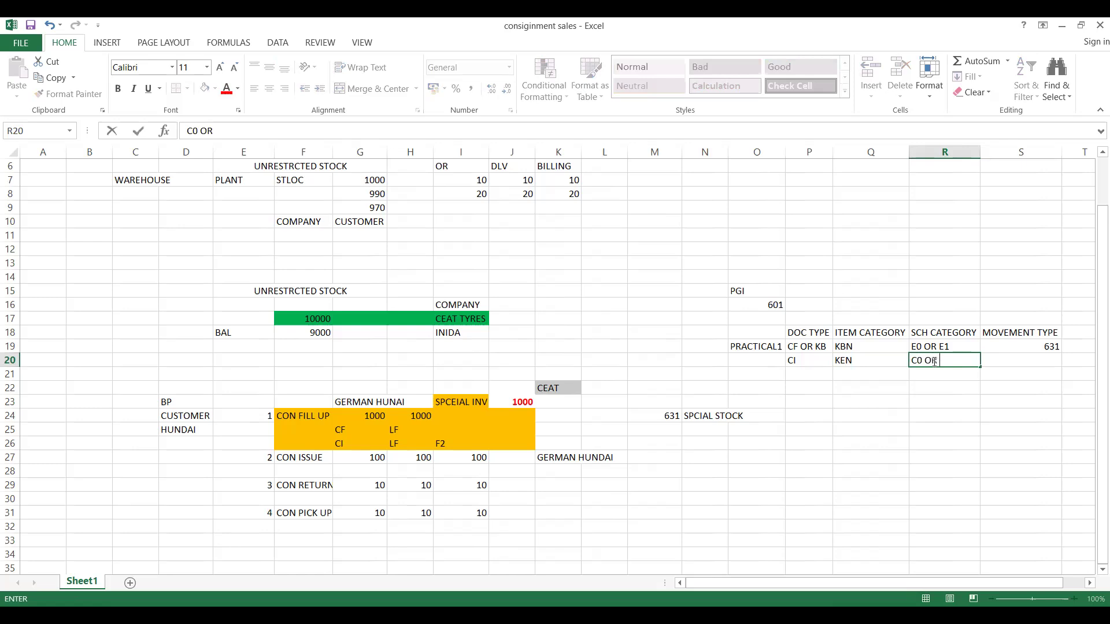
{"action": "type", "text": " C1"}
{"action": "key", "text": "Tab"}
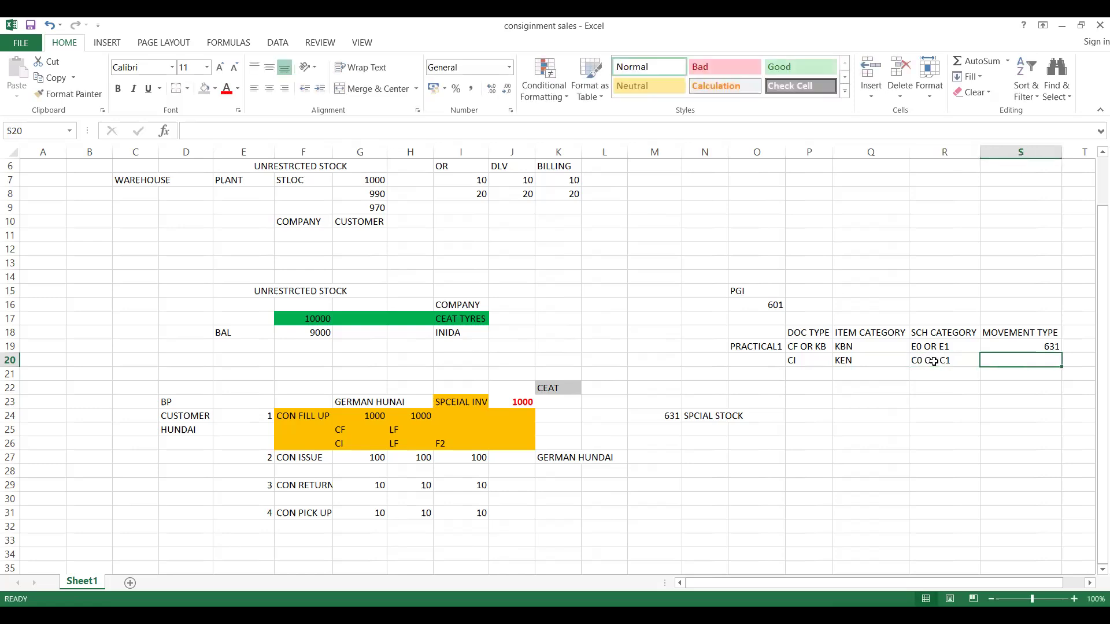
{"action": "type", "text": "633"}
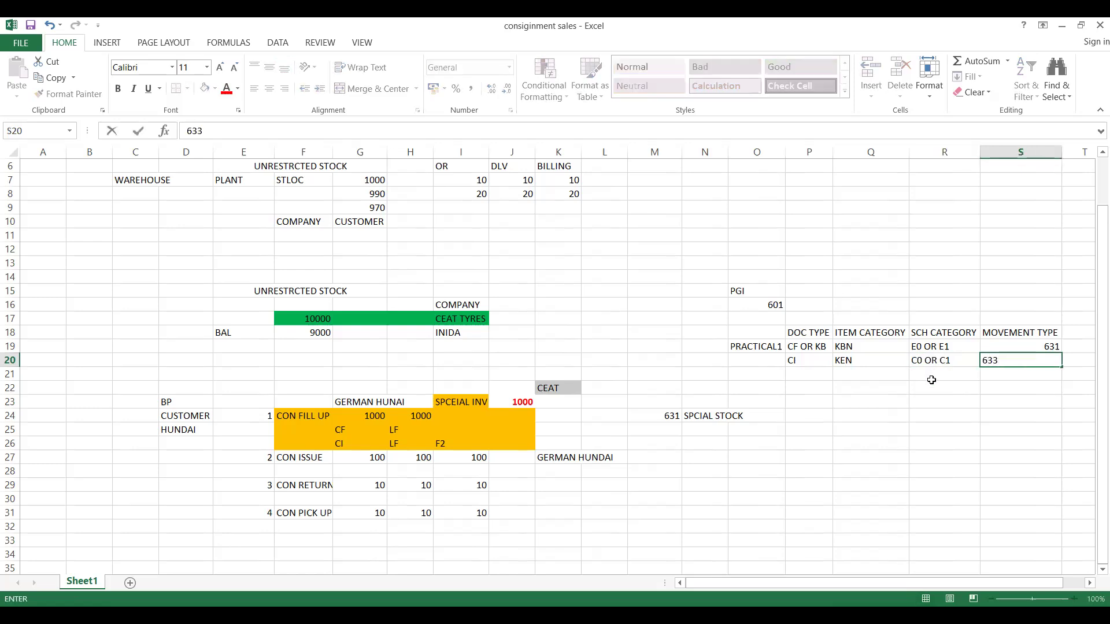
{"action": "left_click", "coordinate": [924, 403]}
Shade the PRACTICAL1 values in P19:S19 with a gold fill.
{"action": "left_click", "coordinate": [808, 348]}
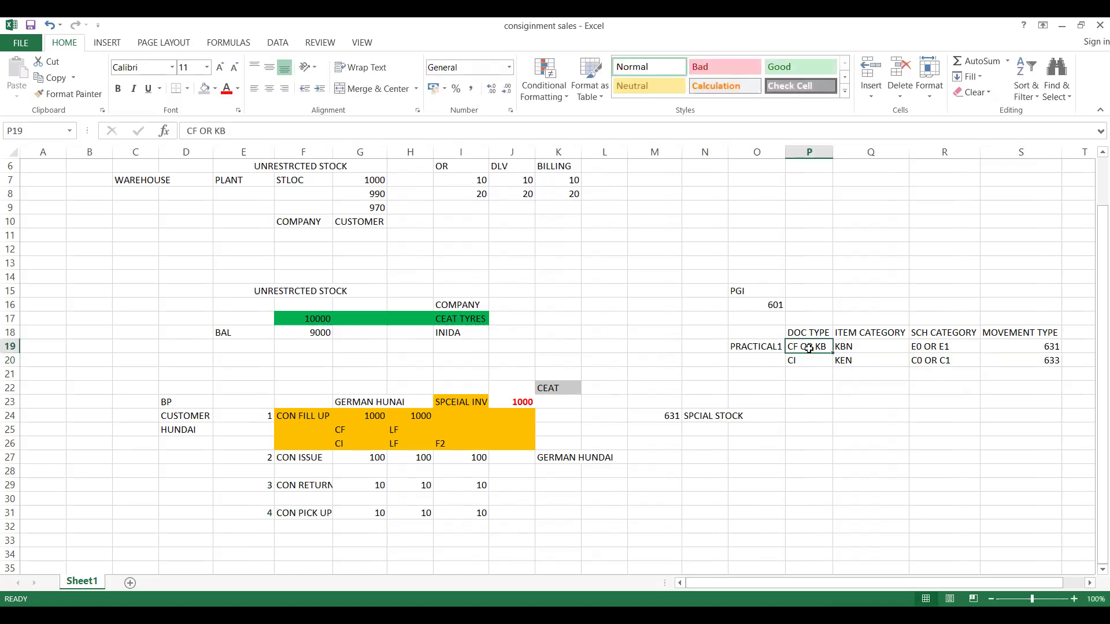
{"action": "left_click_drag", "start_coordinate": [809, 348], "coordinate": [977, 347]}
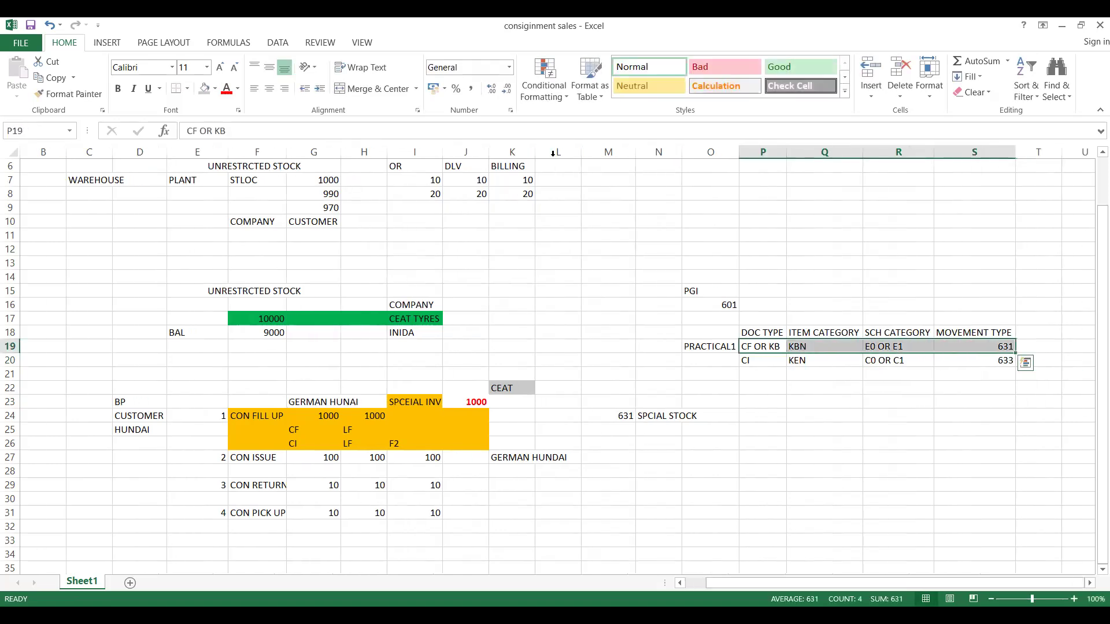
{"action": "left_click", "coordinate": [215, 88]}
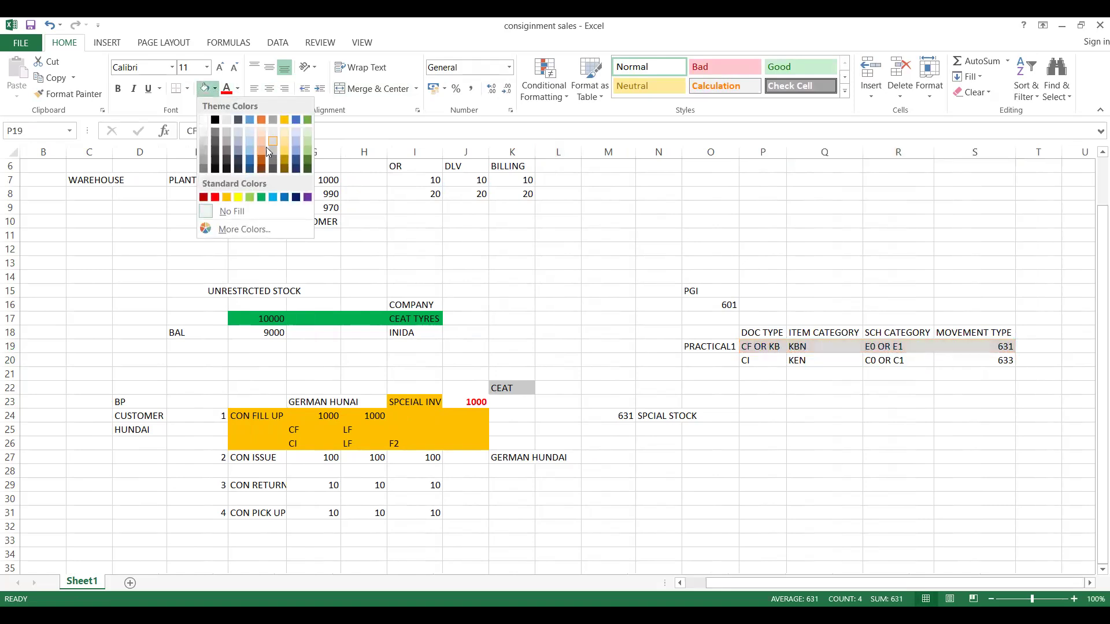
{"action": "left_click", "coordinate": [286, 119]}
Select the CON ISSUE row from F27 to J27 to review its quantities.
{"action": "left_click", "coordinate": [242, 460]}
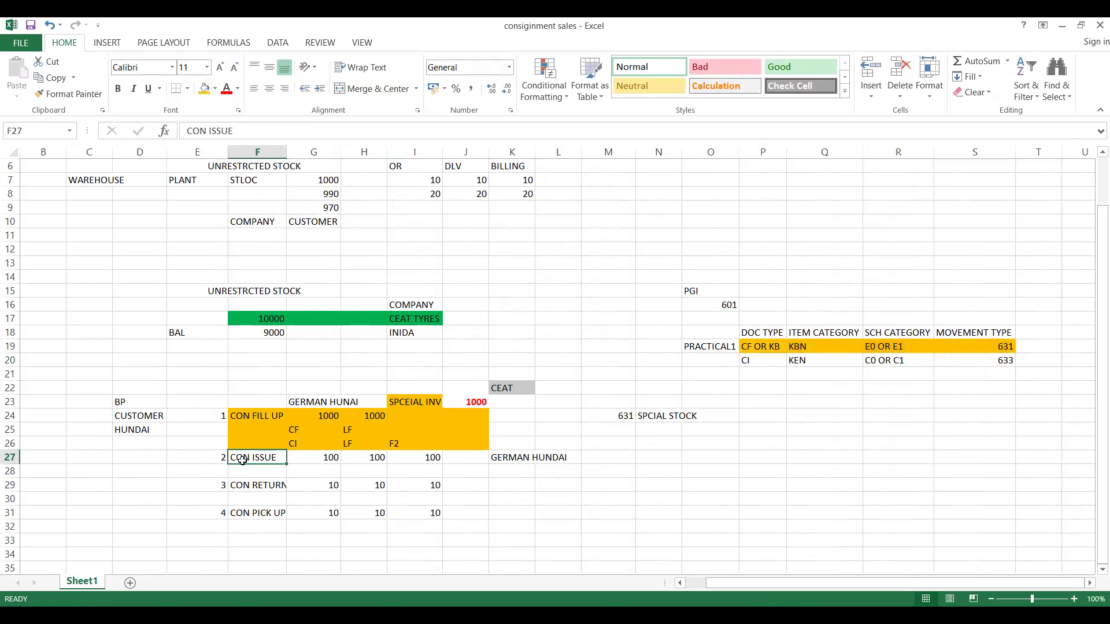
{"action": "key", "text": "shift+Right"}
{"action": "key", "text": "shift+Right"}
{"action": "key", "text": "shift+Right"}
{"action": "key", "text": "shift+Right"}
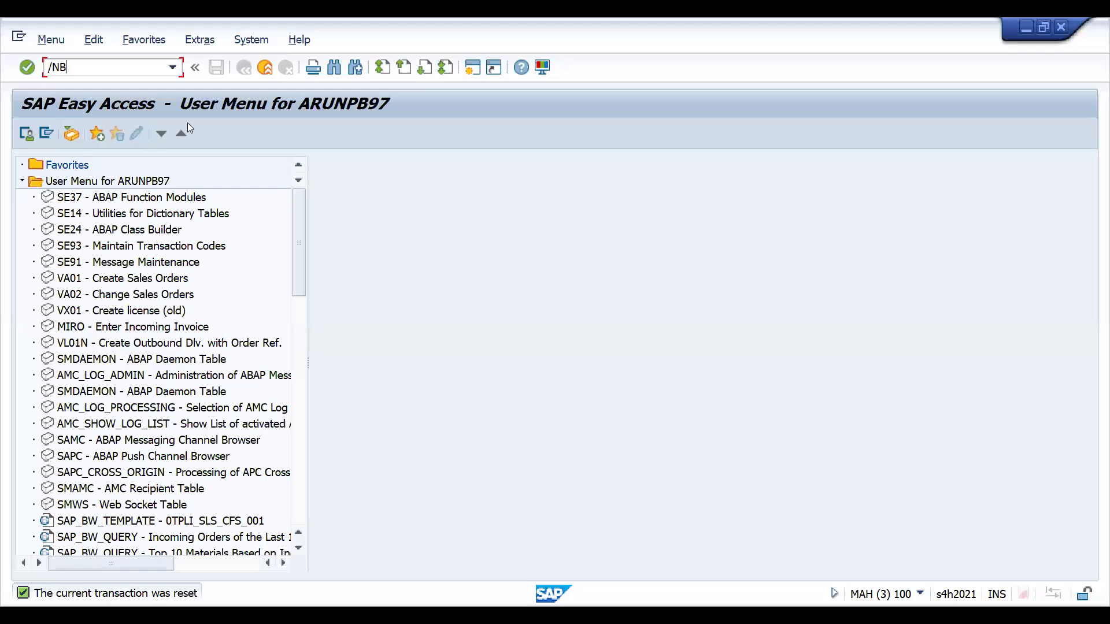
Switch to SAP, find business partners by search term WATCH, and view HUNDAI GERMANY's partner functions.
{"action": "key", "text": "Return"}
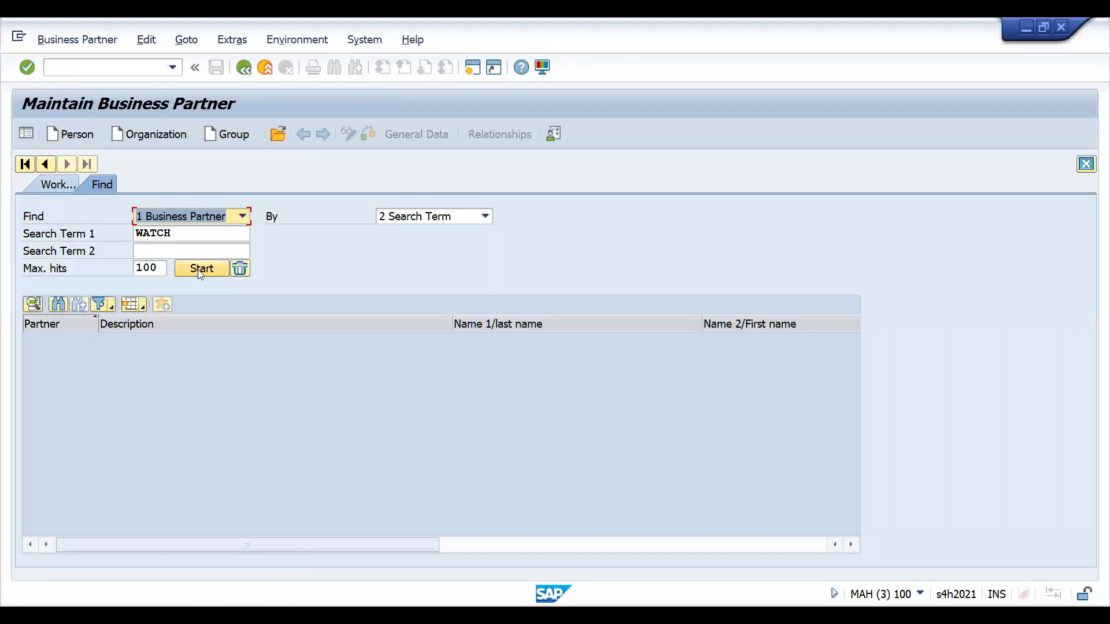
{"action": "left_click", "coordinate": [197, 270]}
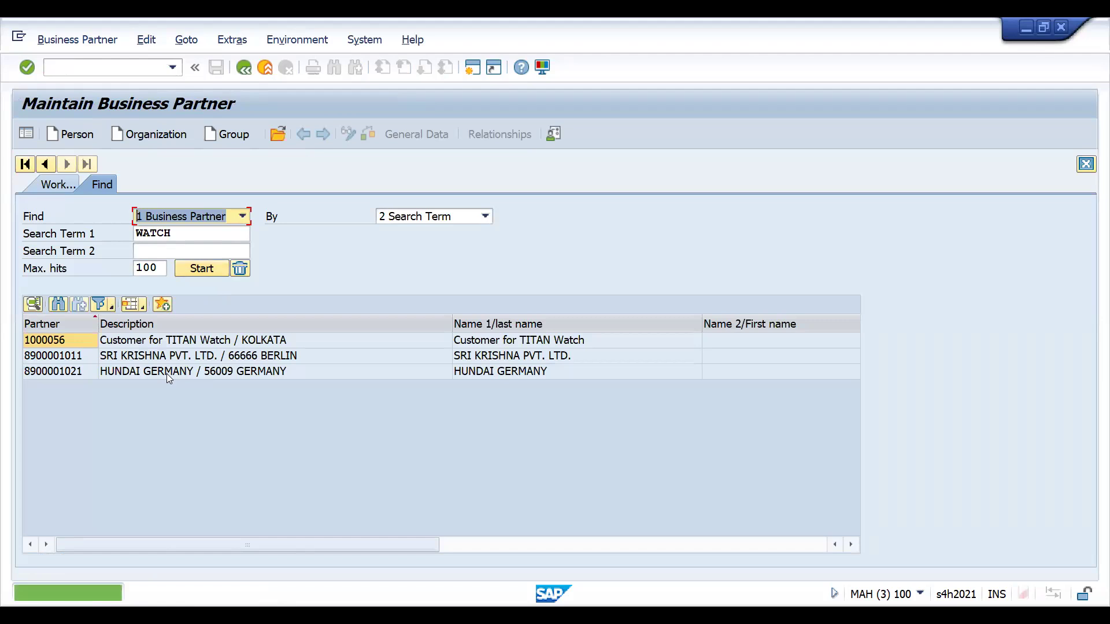
{"action": "double_click", "coordinate": [137, 373]}
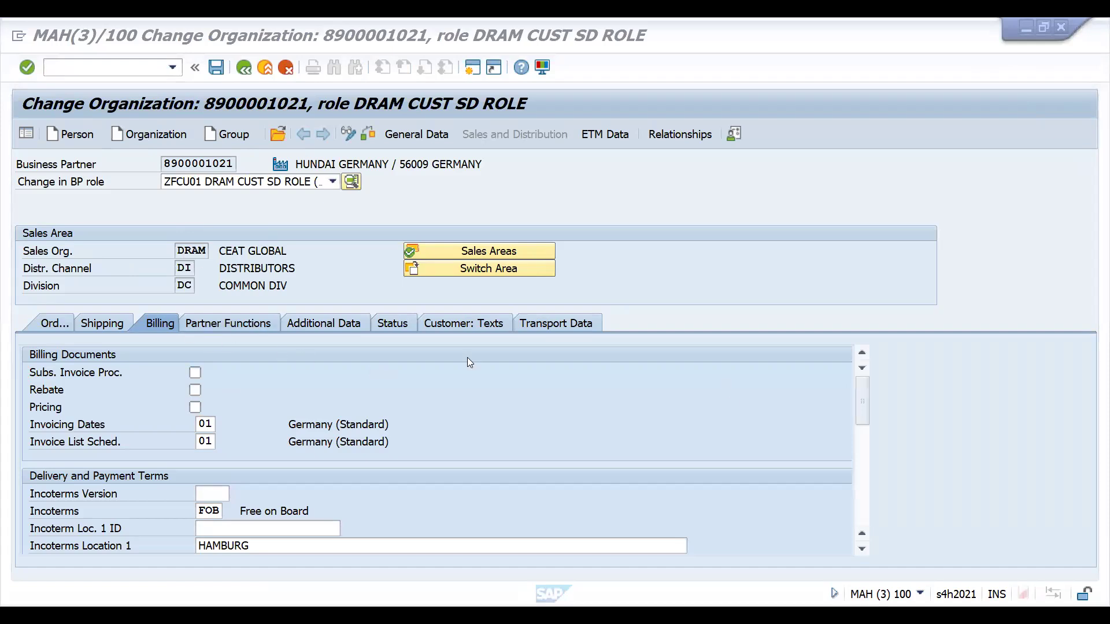
{"action": "left_click", "coordinate": [243, 322]}
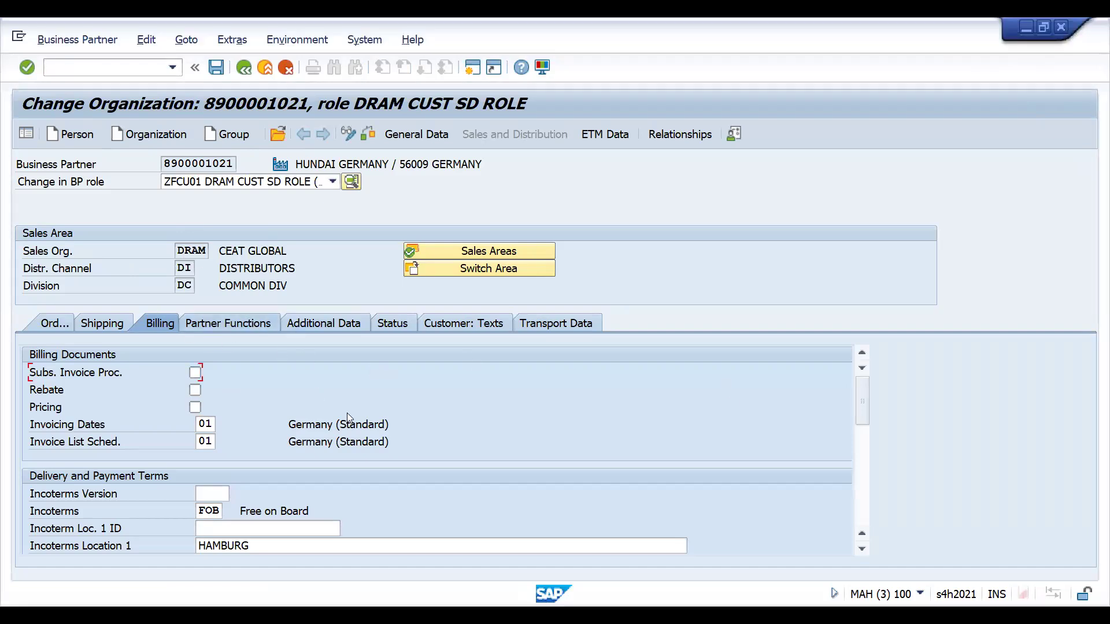
{"action": "left_click", "coordinate": [269, 405]}
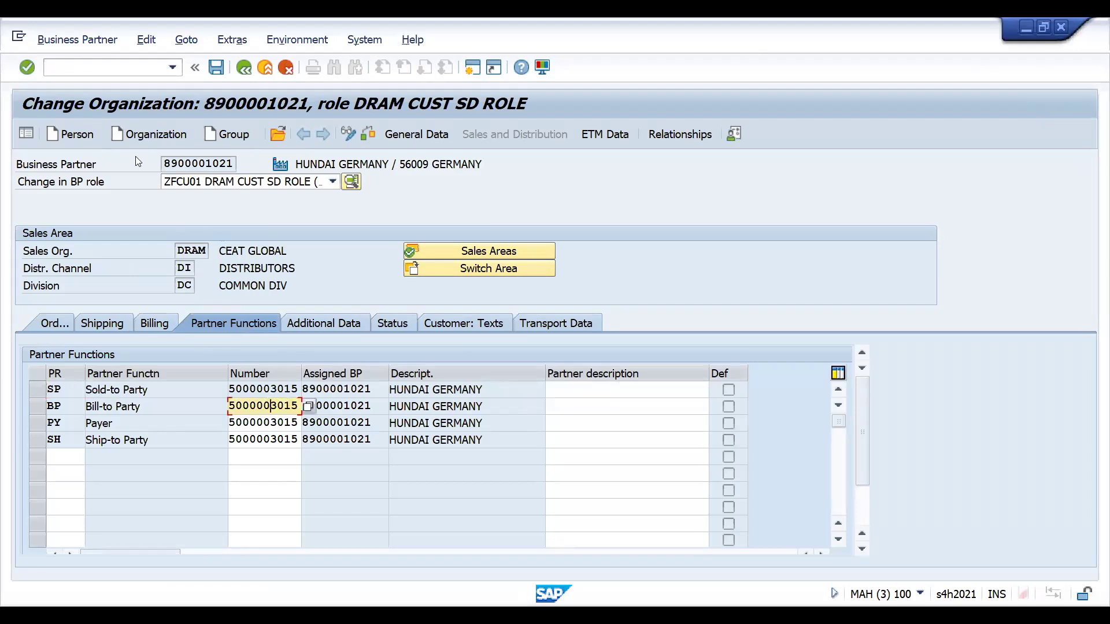
Run the Stock Overview for material 312, CEAT TYRES, and check its customer consignment stock.
{"action": "left_click", "coordinate": [83, 74]}
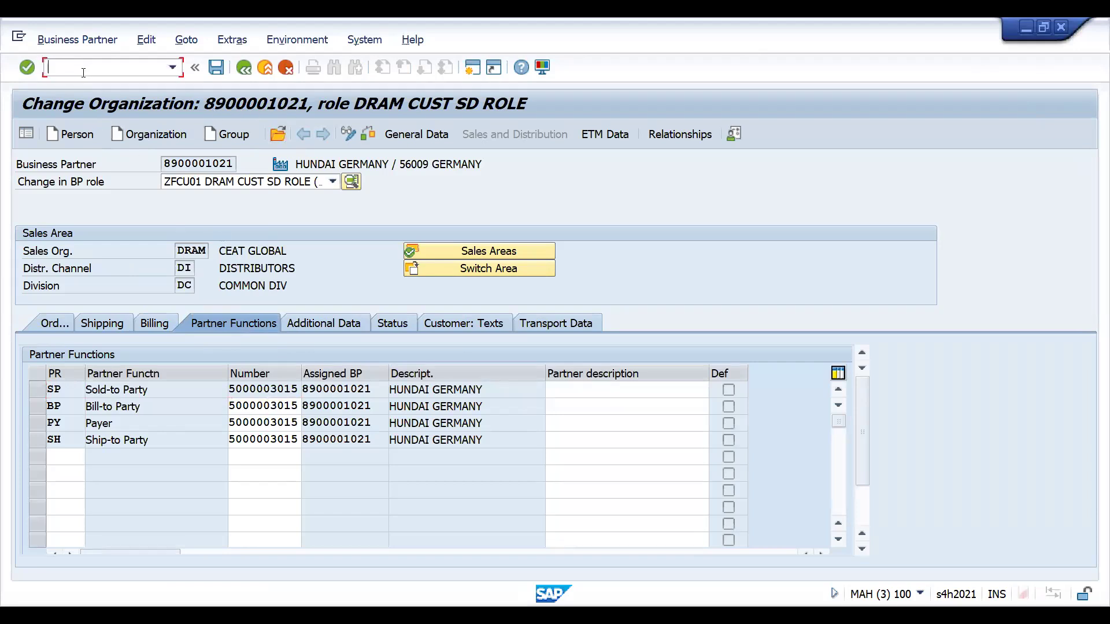
{"action": "key", "text": "Return"}
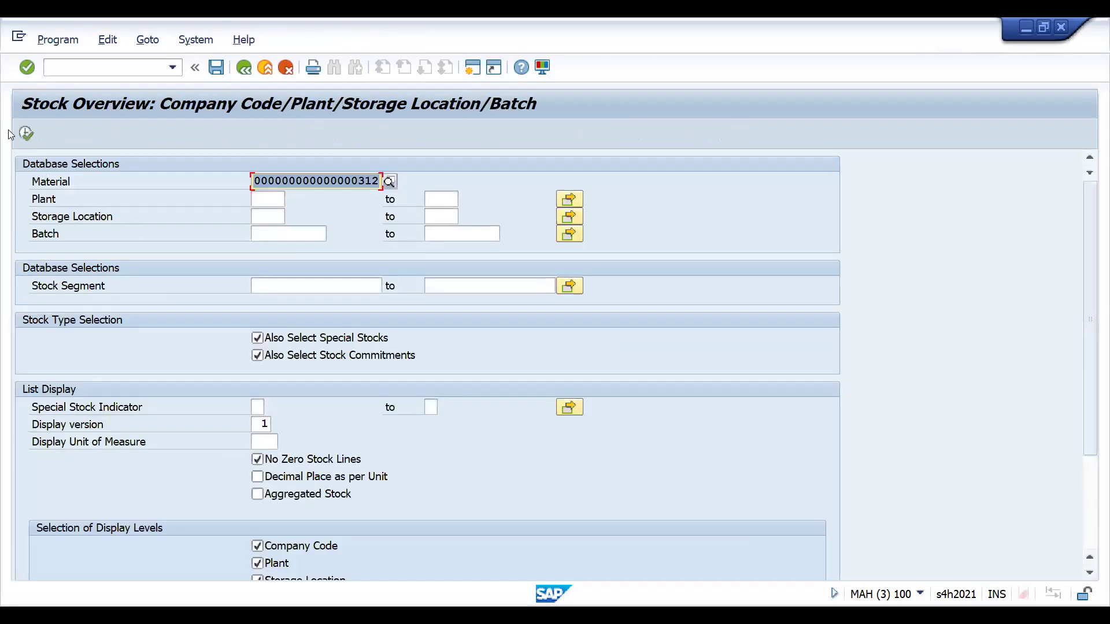
{"action": "left_click", "coordinate": [26, 134]}
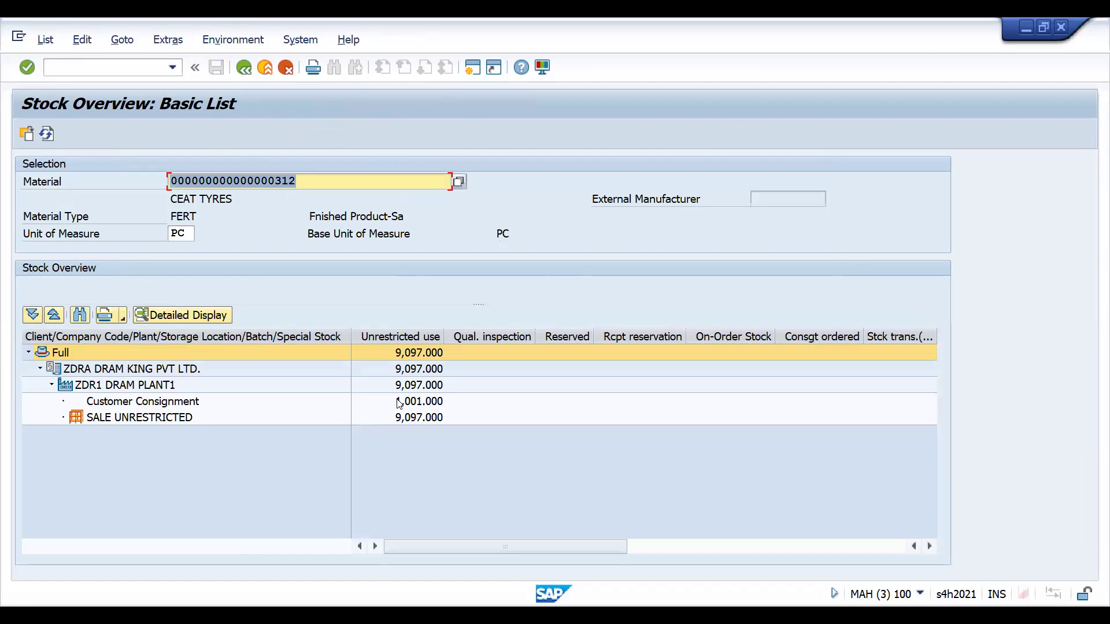
{"action": "left_click", "coordinate": [399, 404]}
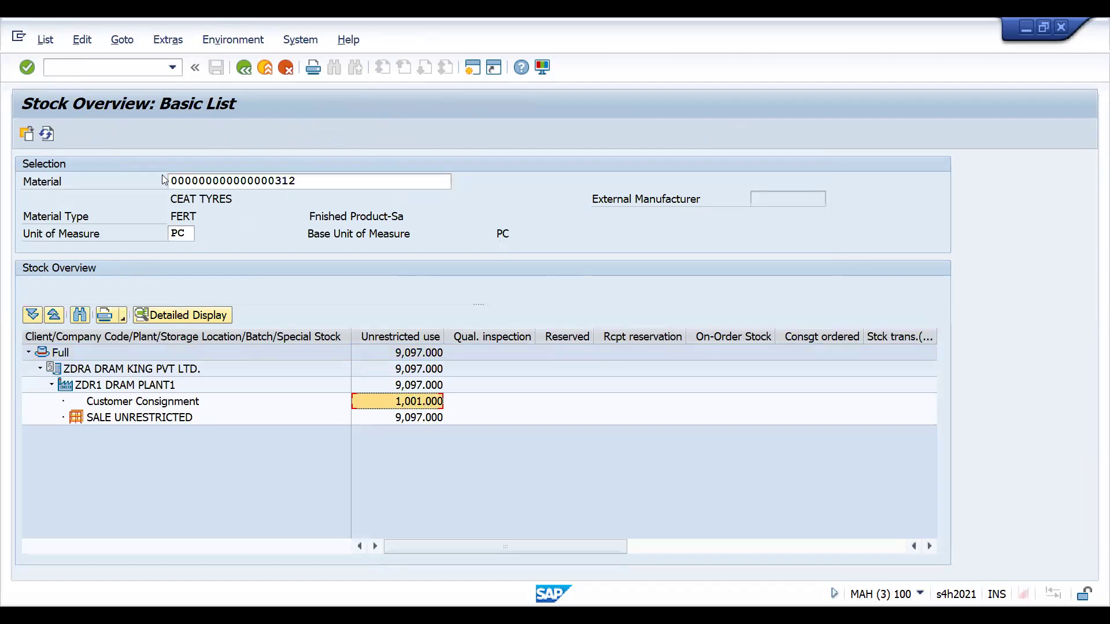
Open Maintain Sales Order Types and display the details of document type CI, Consignment Issue.
{"action": "type", "text": "/NV"}
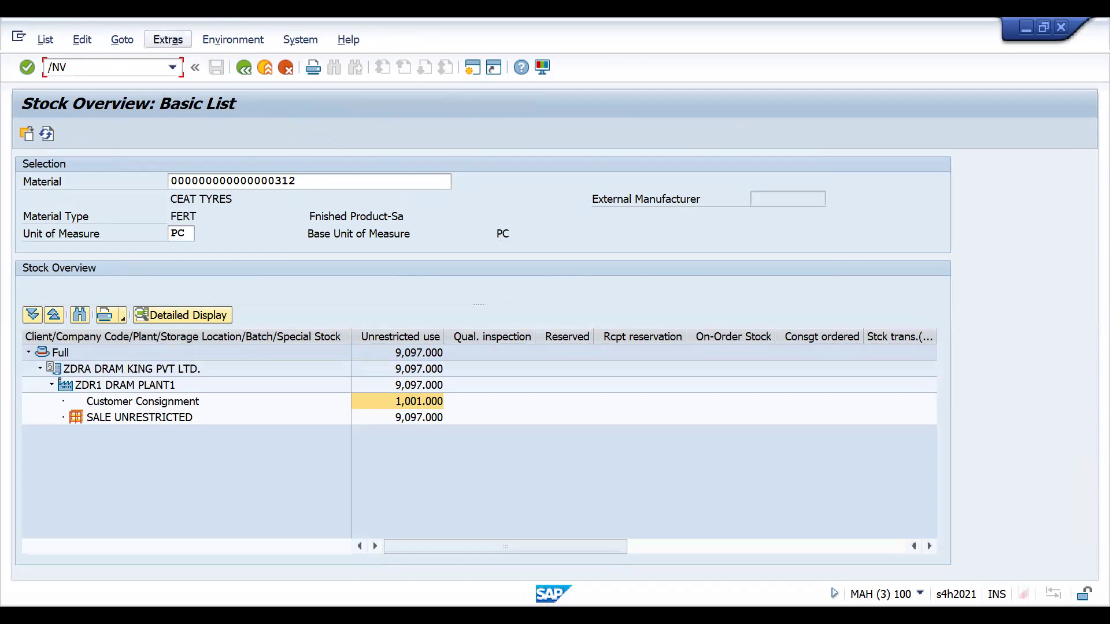
{"action": "key", "text": "alt+Tab"}
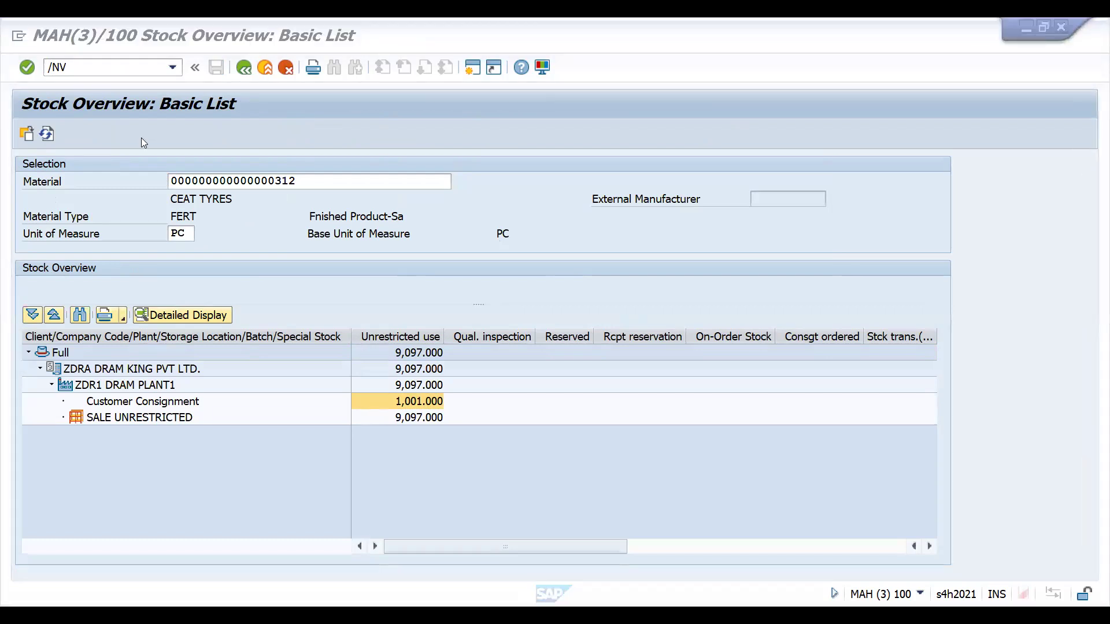
{"action": "left_click", "coordinate": [93, 67]}
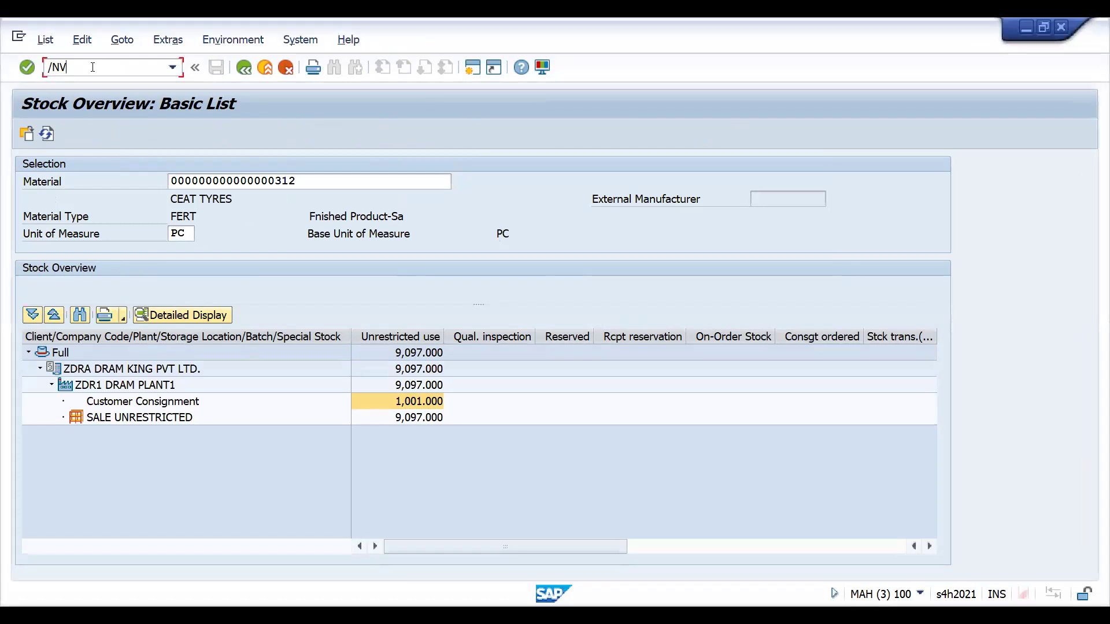
{"action": "type", "text": "OV"}
{"action": "key", "text": "Return"}
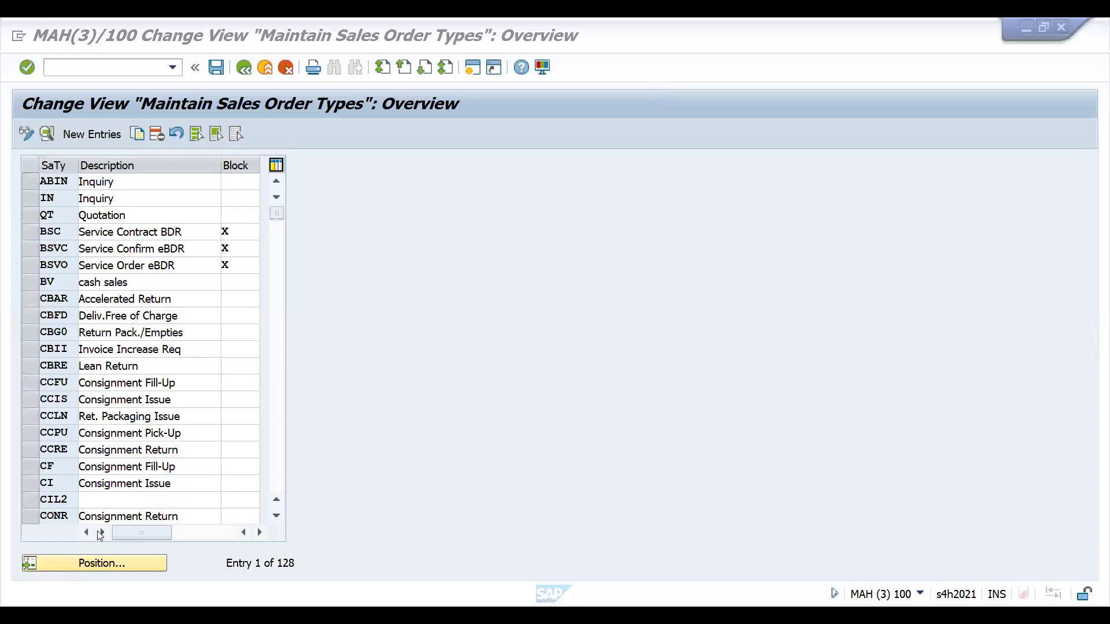
{"action": "double_click", "coordinate": [57, 484]}
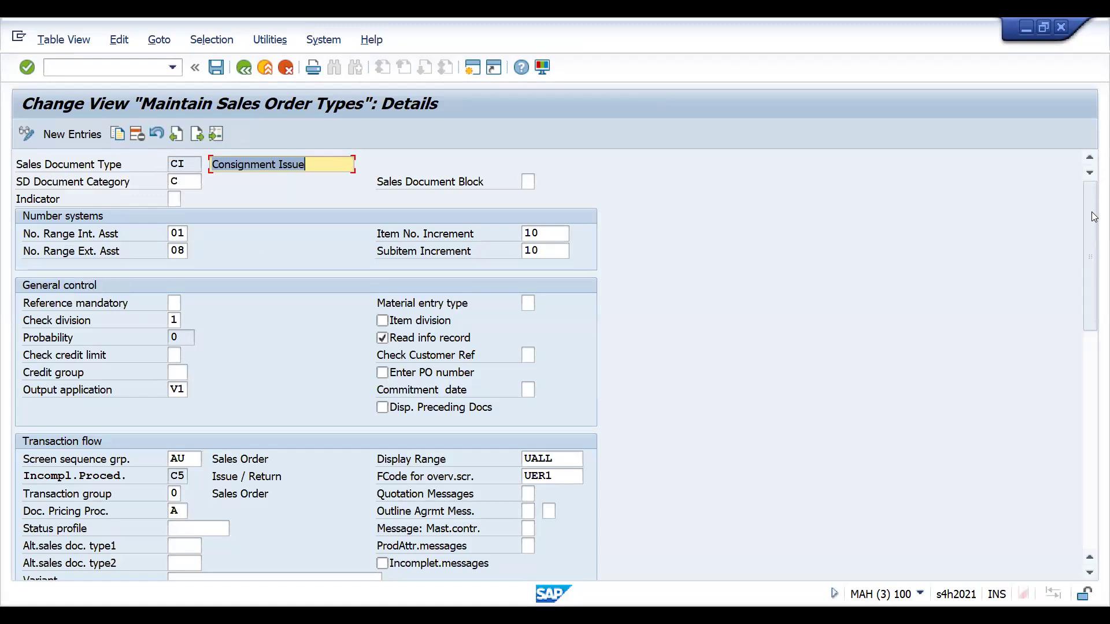
Examine the shipping and billing settings of the CI document type, including its delivery and billing types.
{"action": "left_click_drag", "start_coordinate": [1094, 254], "coordinate": [1095, 383]}
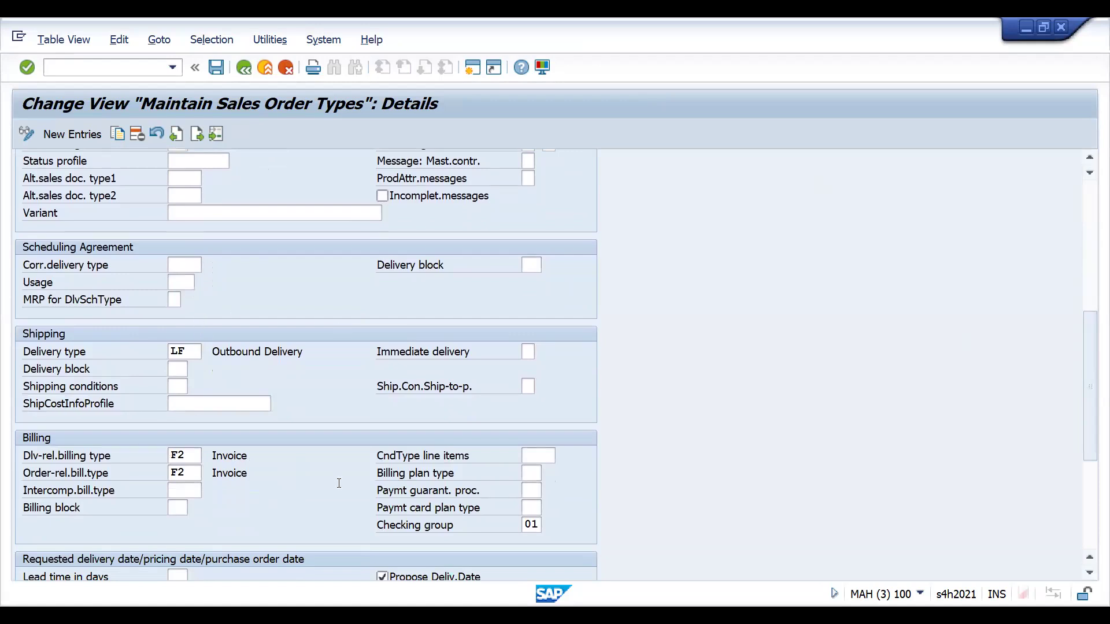
{"action": "left_click_drag", "start_coordinate": [1094, 454], "coordinate": [1094, 324]}
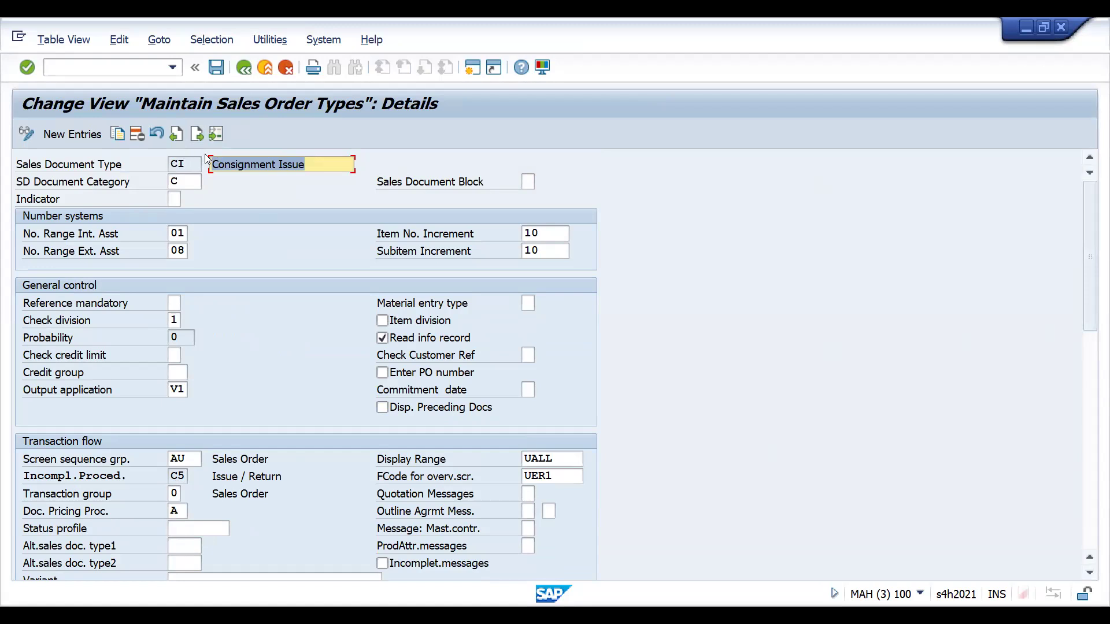
{"action": "left_click", "coordinate": [187, 165]}
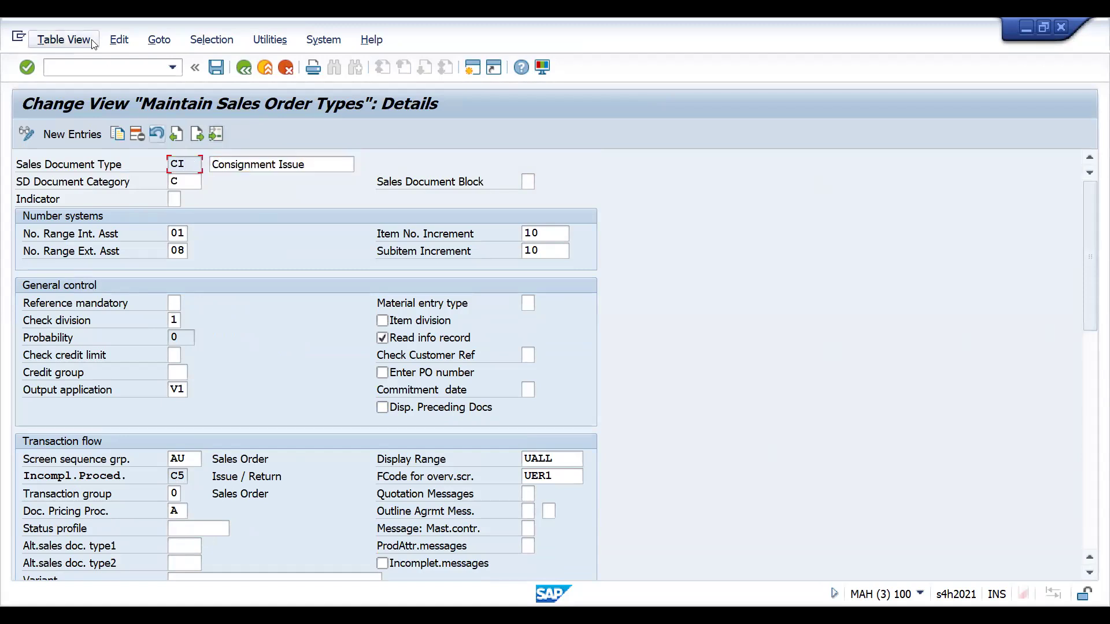
Leave the CI document type details and call up transaction VOV4.
{"action": "left_click", "coordinate": [88, 67]}
{"action": "type", "text": "/NVO"}
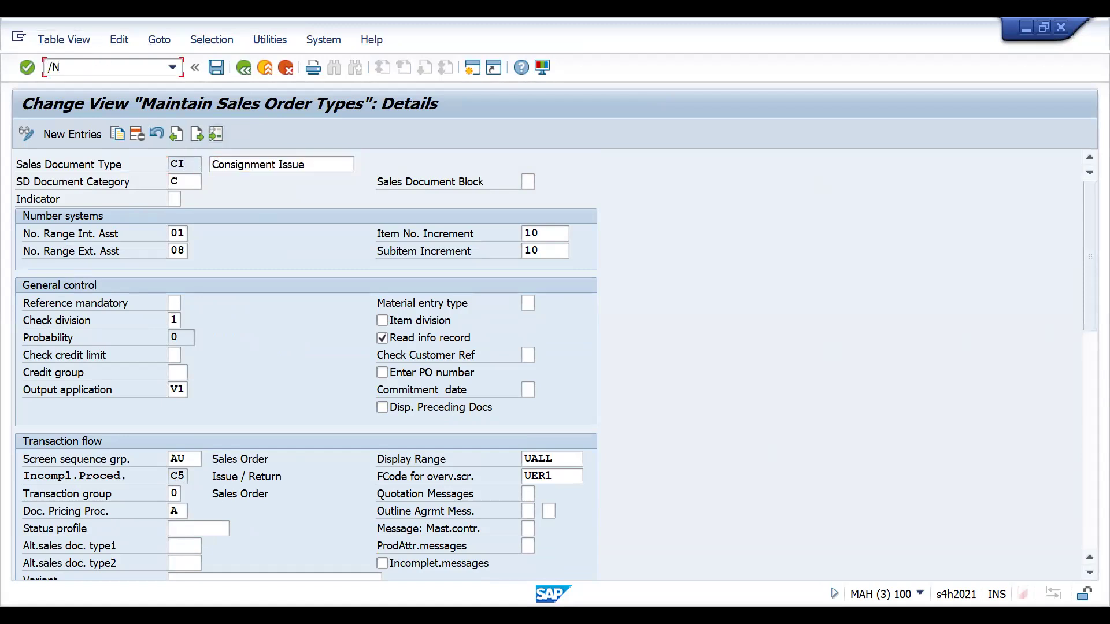
{"action": "type", "text": "V"}
{"action": "key", "text": "Return"}
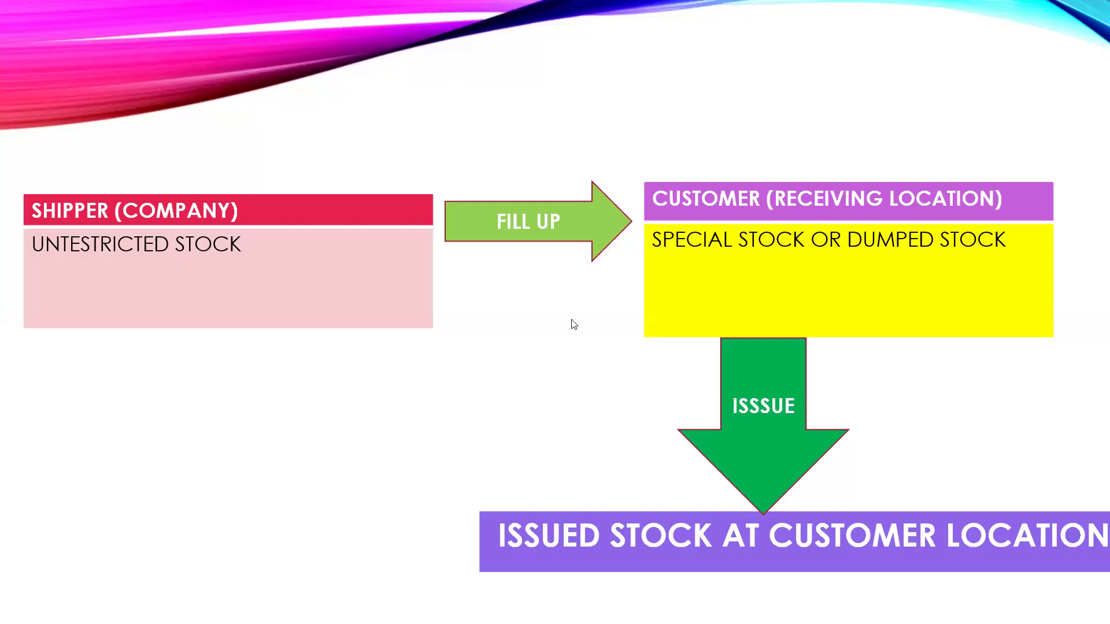
{"action": "left_click", "coordinate": [456, 391]}
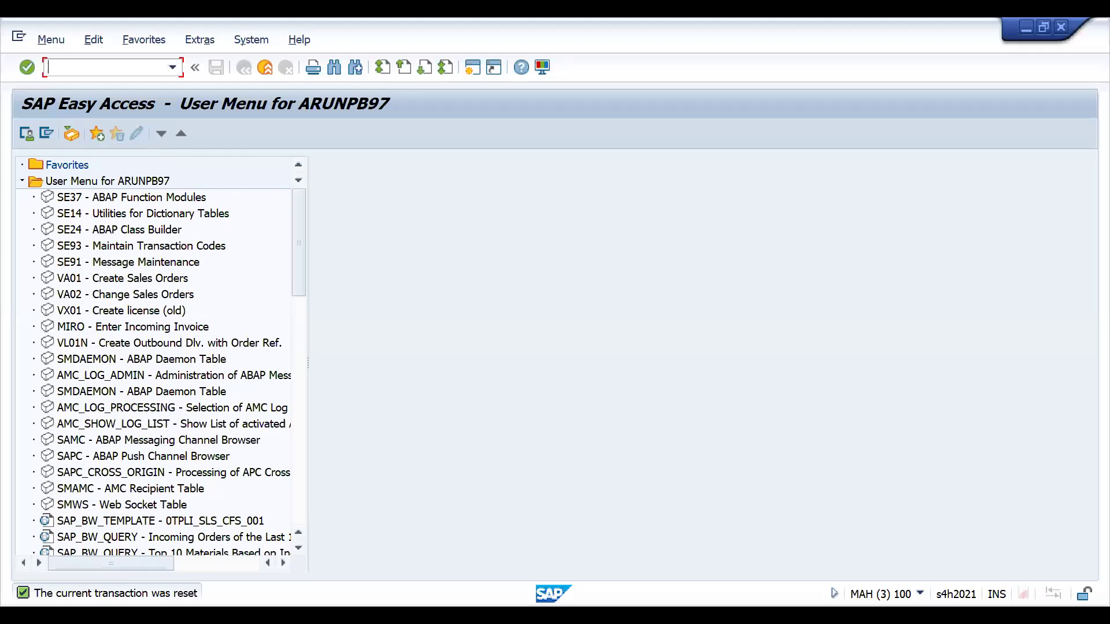
{"action": "type", "text": "VOV4"}
{"action": "key", "text": "Return"}
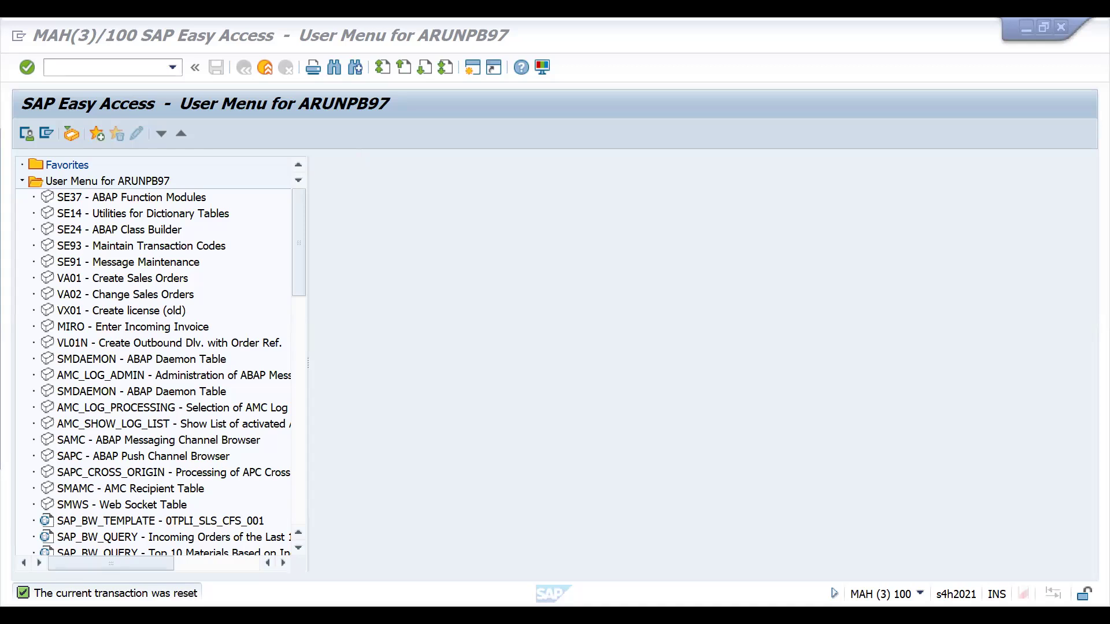
Switch to the Excel worksheet and fill the CI row P20:S20 of the document type table with light green.
{"action": "key", "text": "alt+Tab"}
{"action": "left_click", "coordinate": [748, 362]}
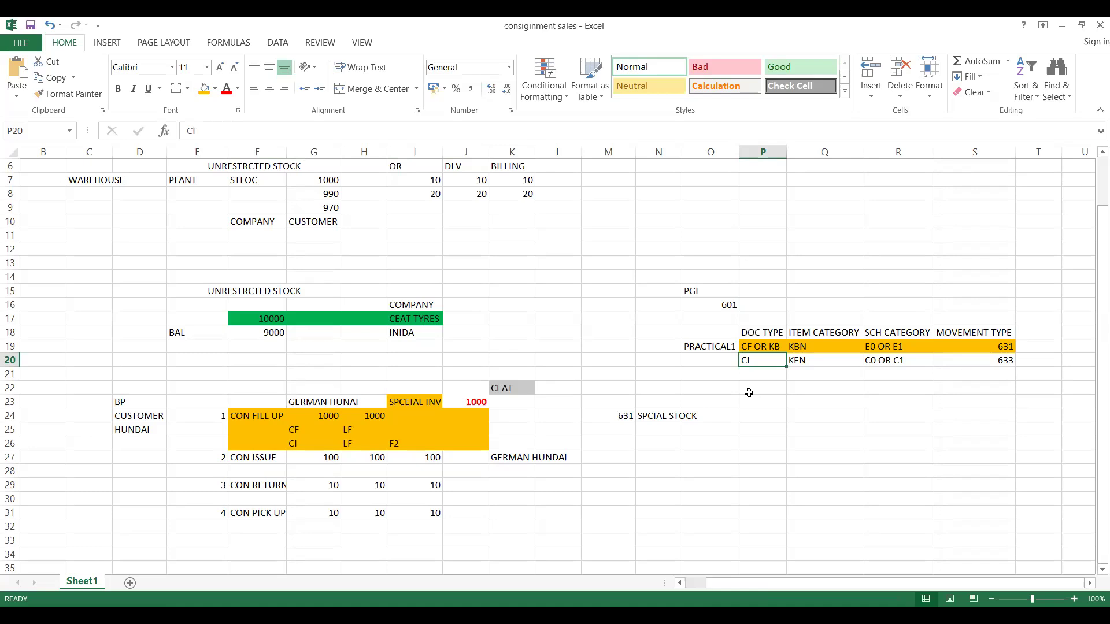
{"action": "left_click", "coordinate": [805, 363]}
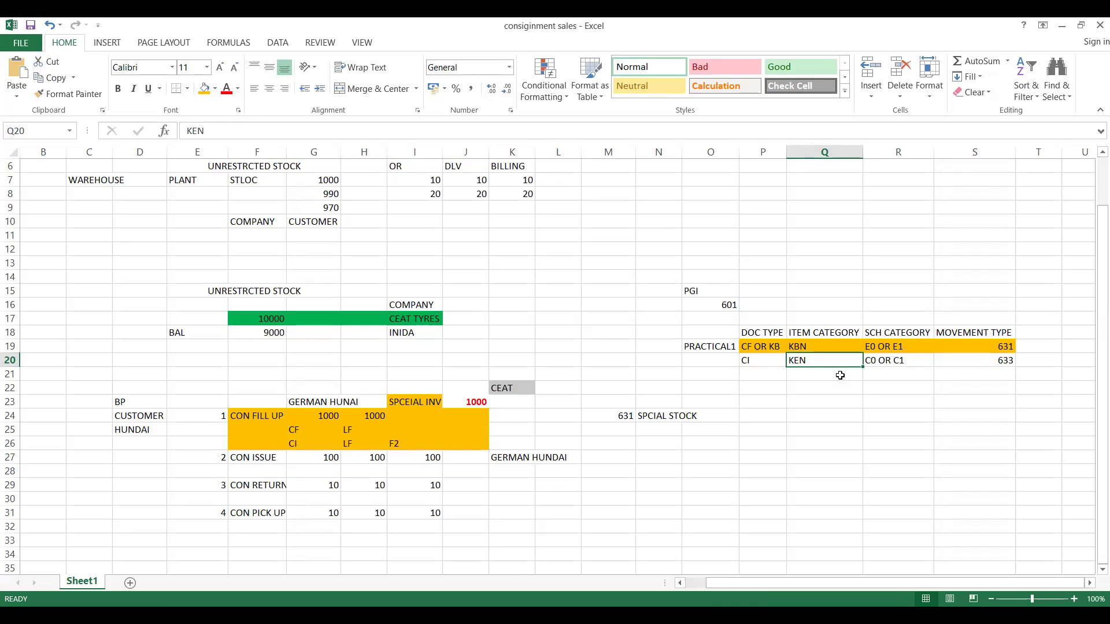
{"action": "left_click", "coordinate": [878, 367]}
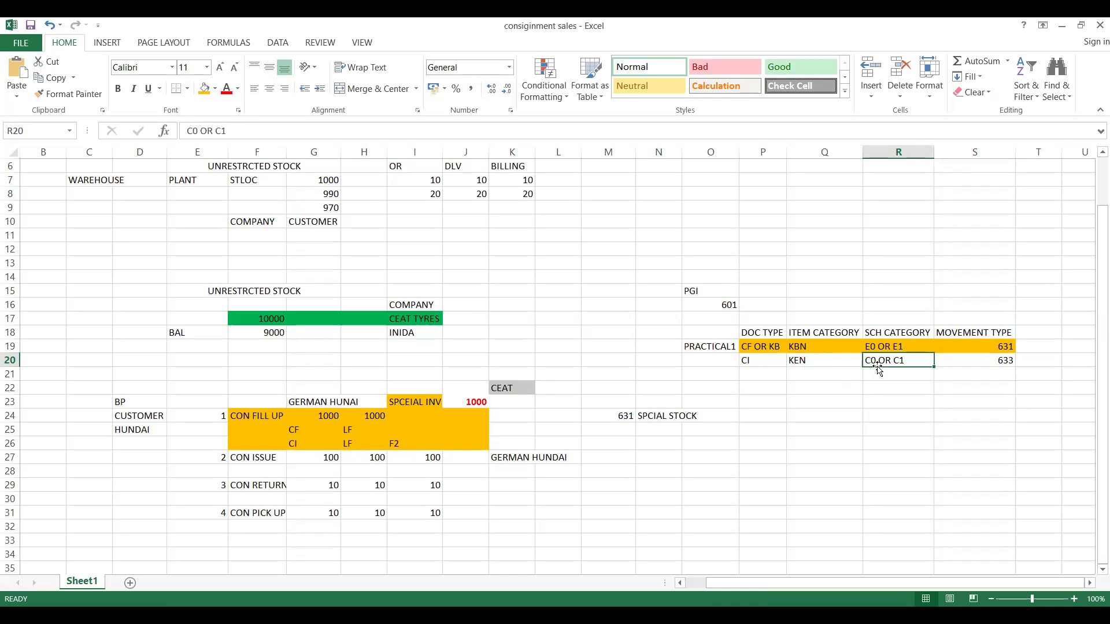
{"action": "left_click", "coordinate": [758, 367]}
{"action": "left_click_drag", "start_coordinate": [758, 367], "coordinate": [994, 362]}
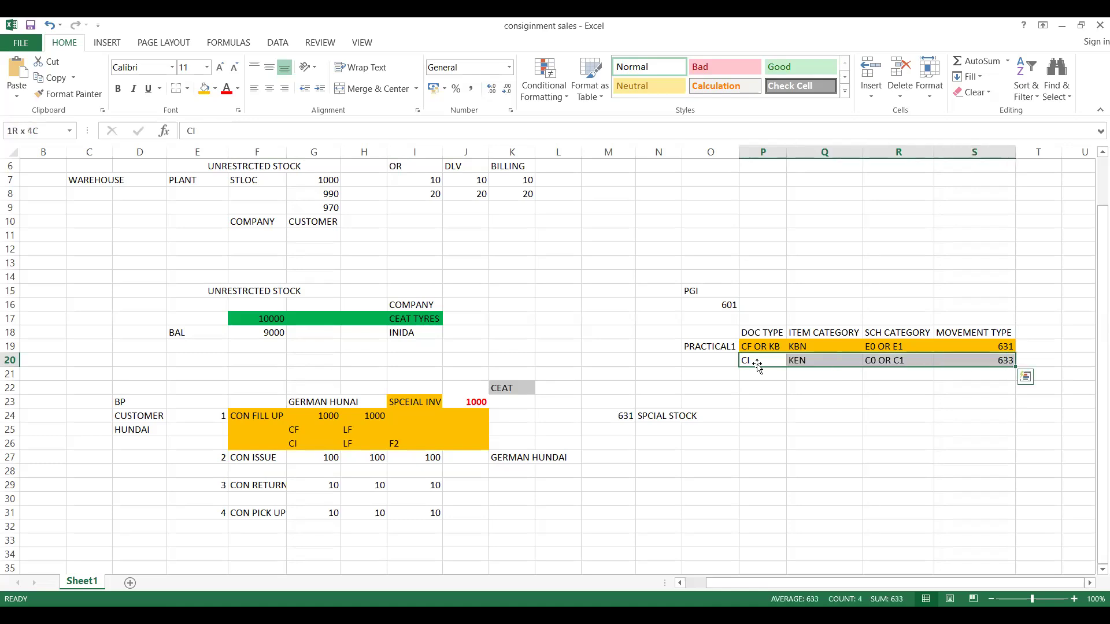
{"action": "left_click", "coordinate": [215, 91]}
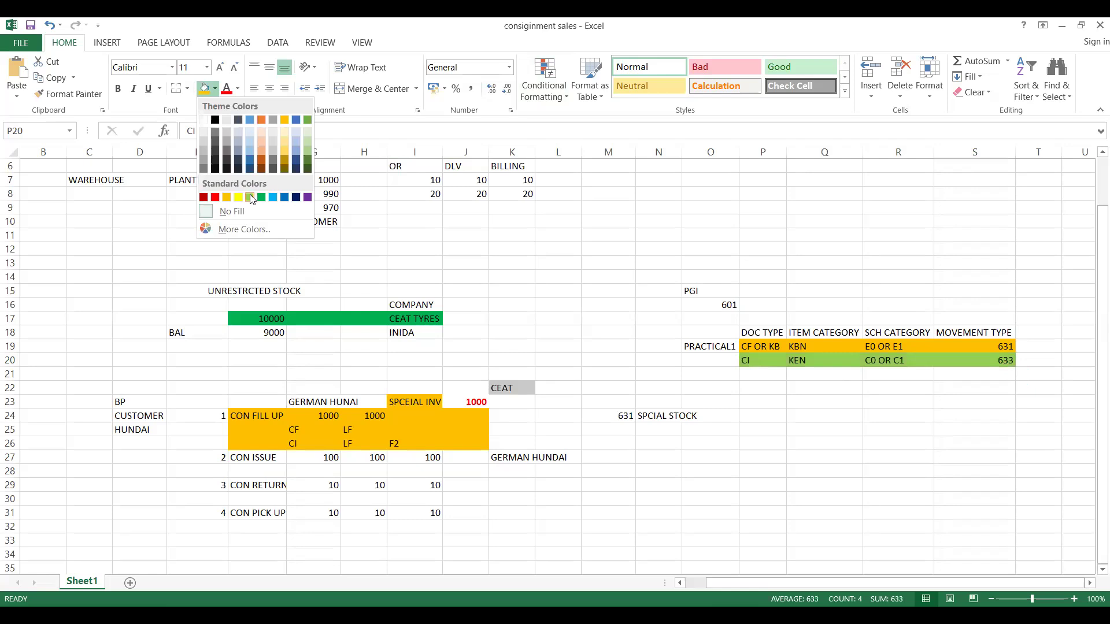
{"action": "left_click", "coordinate": [250, 194]}
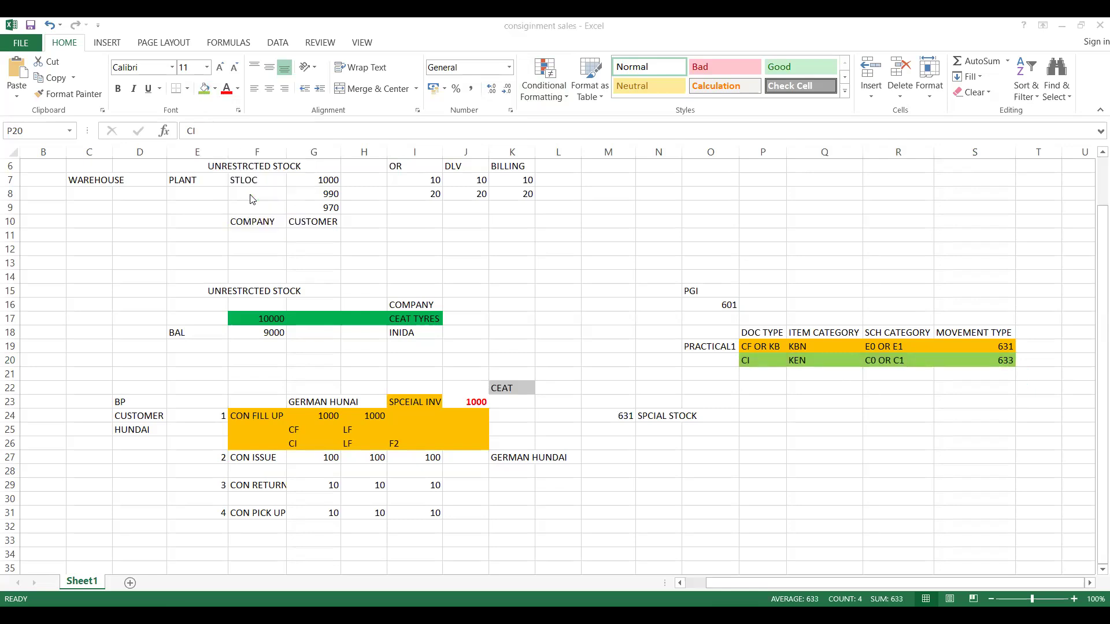
Switch to SAP, call up transaction VA01 and start a consignment issue order with order type KE.
{"action": "key", "text": "alt+Tab"}
{"action": "type", "text": "/NVA"}
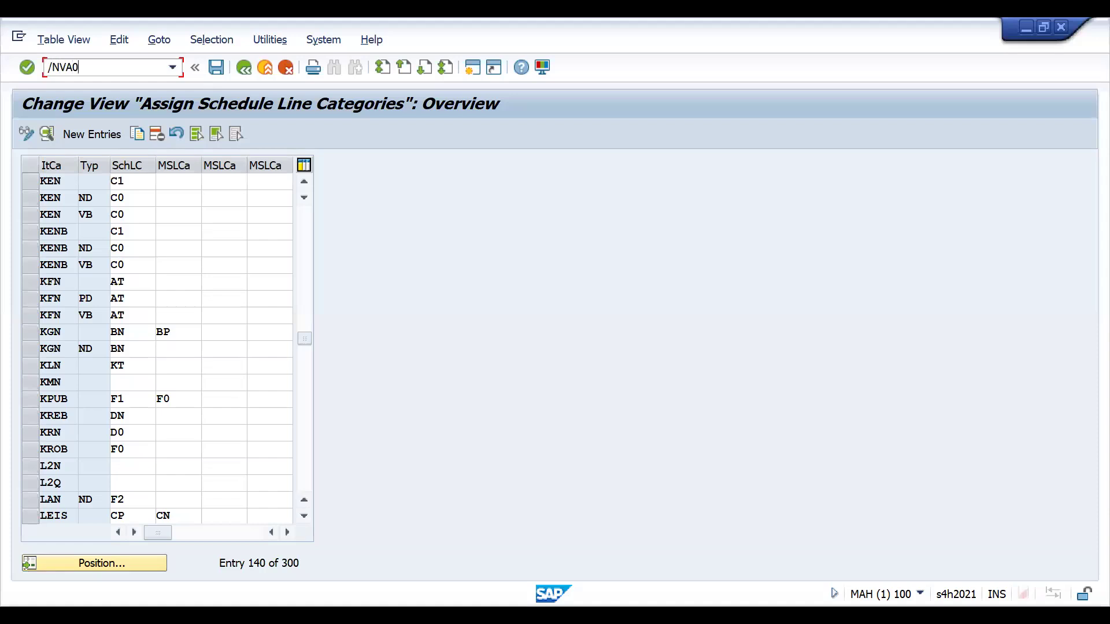
{"action": "key", "text": "Return"}
{"action": "type", "text": "KE"}
{"action": "key", "text": "Return"}
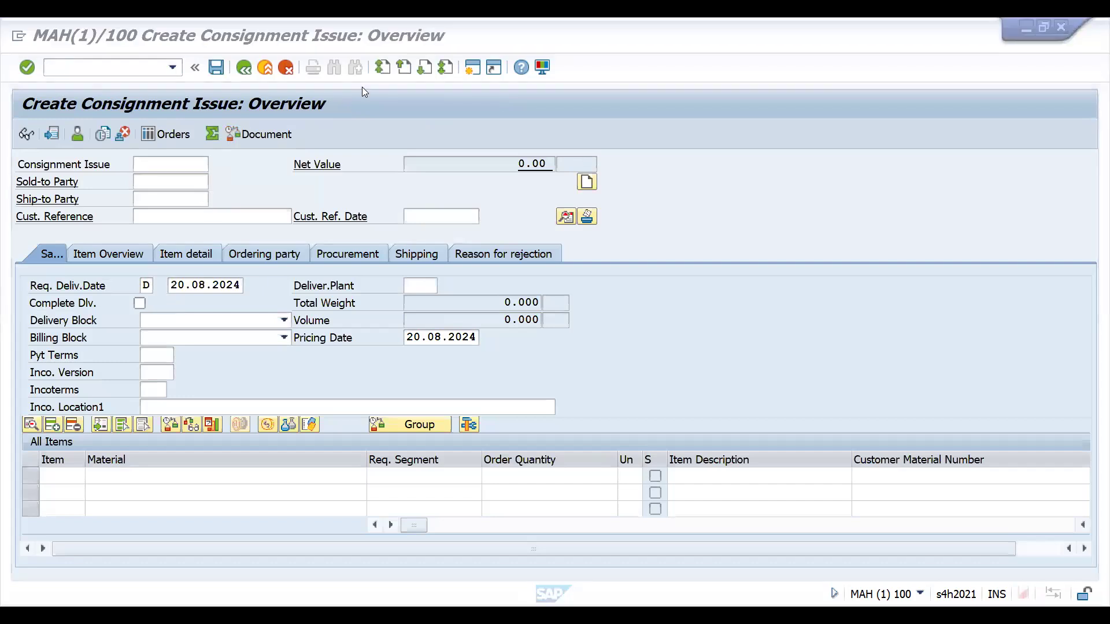
Enter the customer number of Hundai Germany as the consignment issue's sold-to party.
{"action": "left_click", "coordinate": [166, 182]}
{"action": "key", "text": "space"}
{"action": "key", "text": "Down"}
{"action": "key", "text": "Return"}
{"action": "key", "text": "Return"}
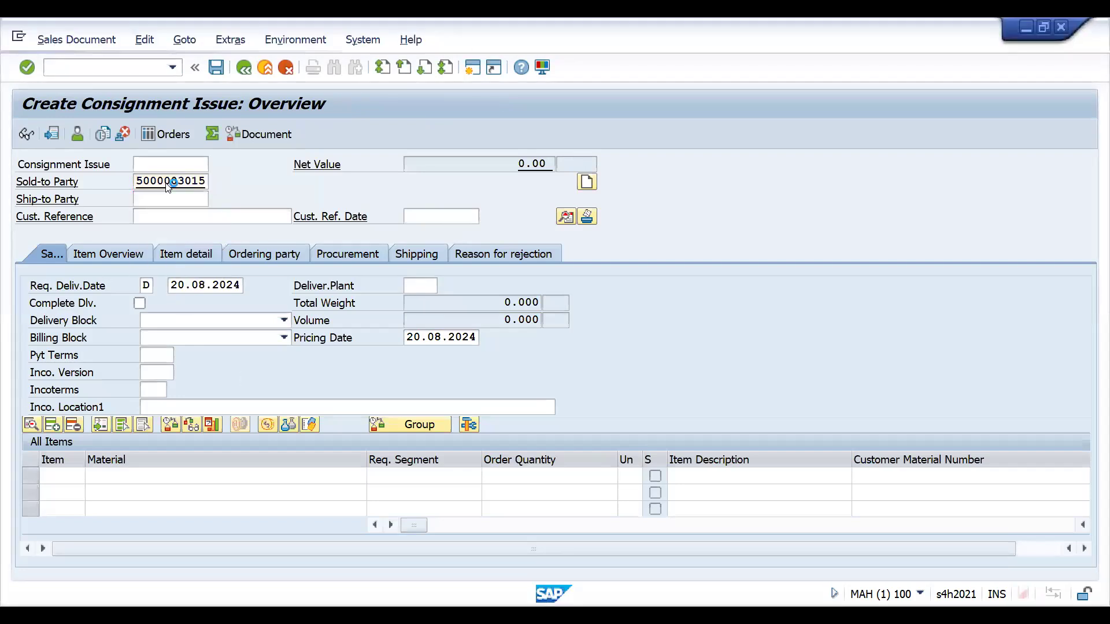
Add material 312 to the consignment issue with an order quantity of 100.
{"action": "key", "text": "space"}
{"action": "key", "text": "Down"}
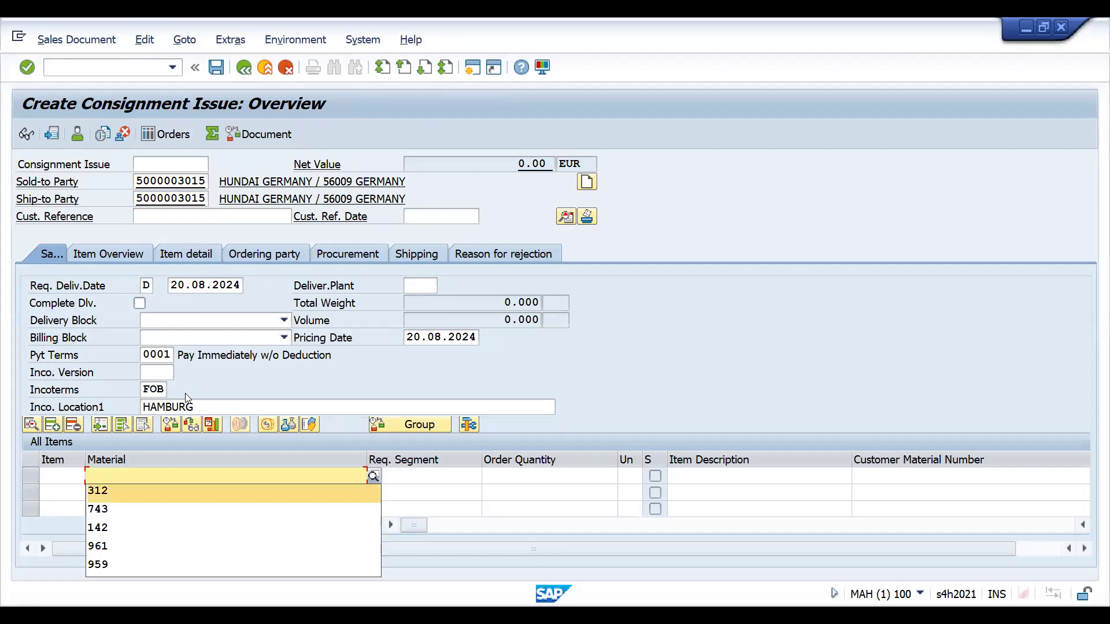
{"action": "key", "text": "Return"}
{"action": "key", "text": "Tab"}
{"action": "key", "text": "Tab"}
{"action": "type", "text": "100"}
{"action": "key", "text": "Return"}
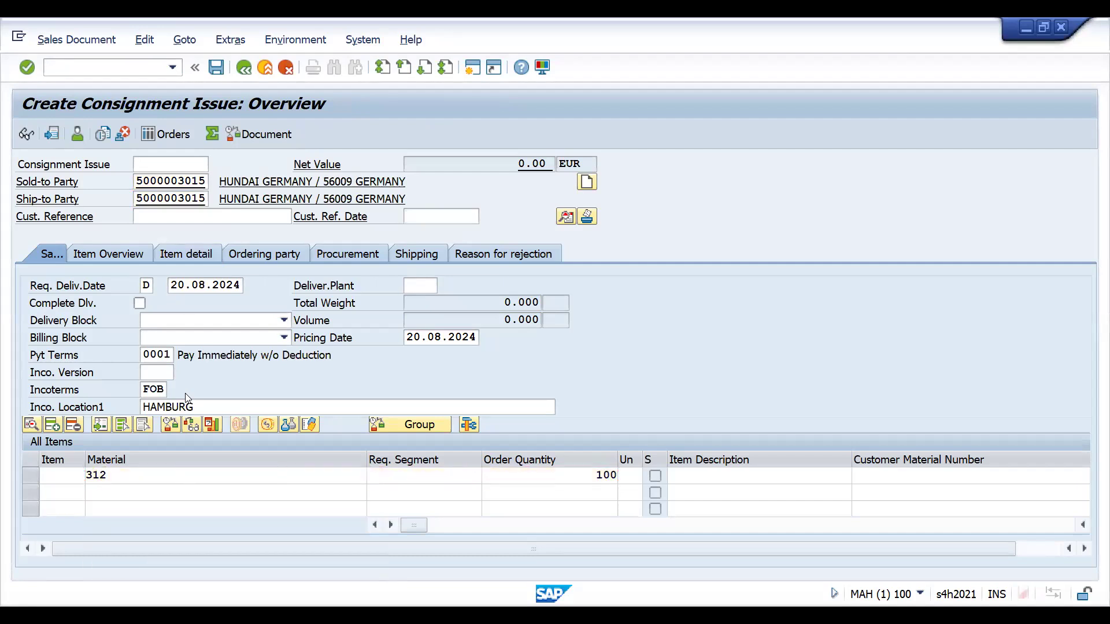
Examine the billing, conditions and schedule line details of item 10, CEAT TYRES, and return to the overview.
{"action": "double_click", "coordinate": [262, 475]}
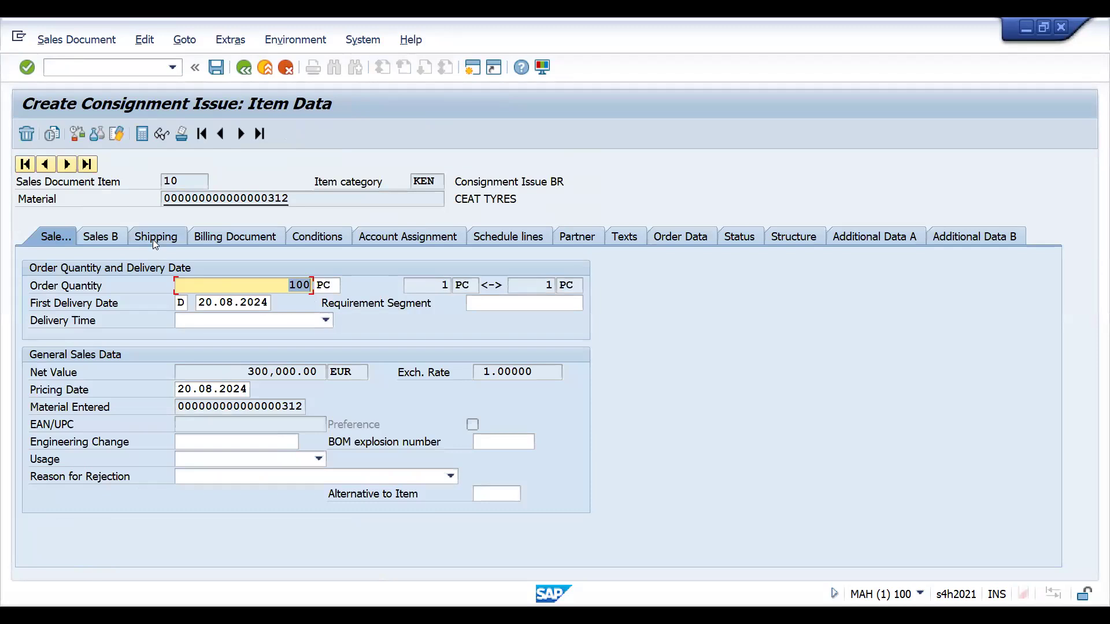
{"action": "left_click", "coordinate": [249, 234]}
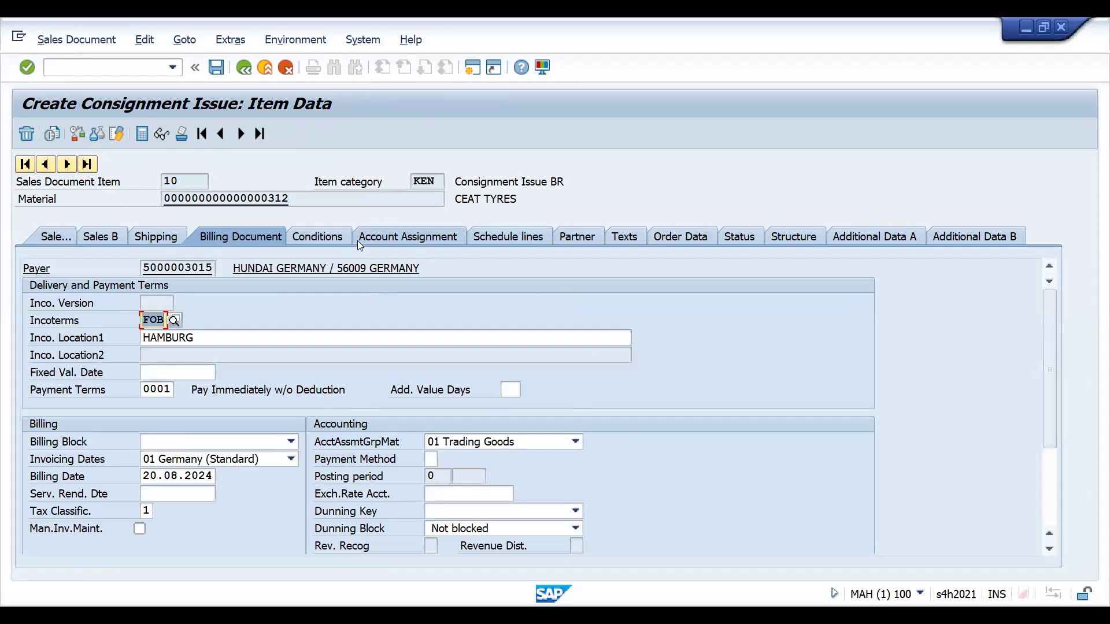
{"action": "left_click", "coordinate": [322, 237]}
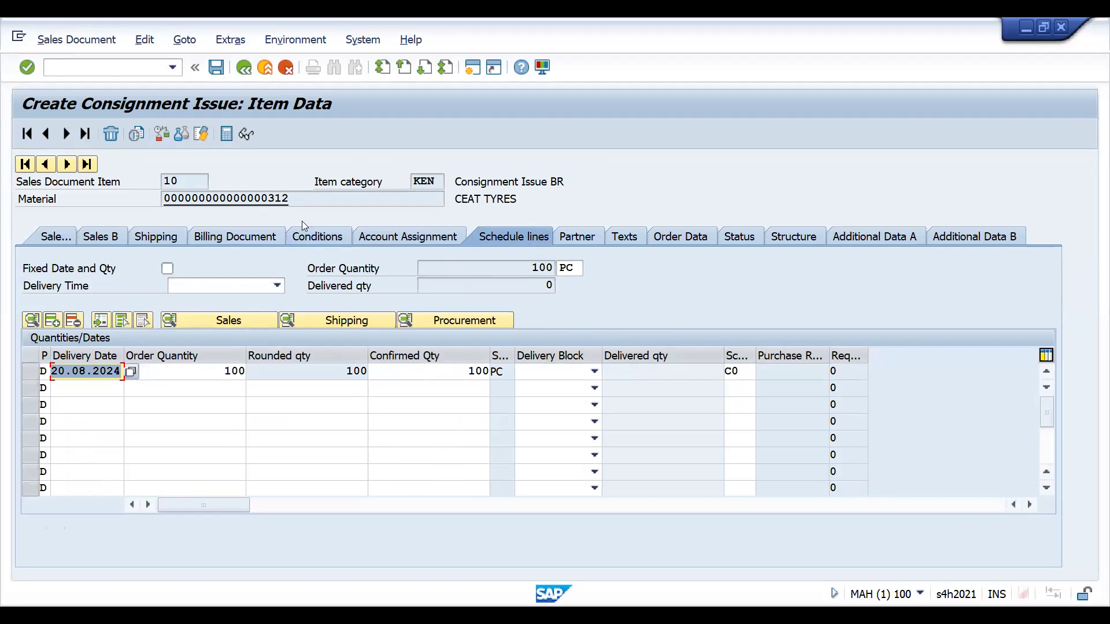
{"action": "left_click", "coordinate": [243, 69]}
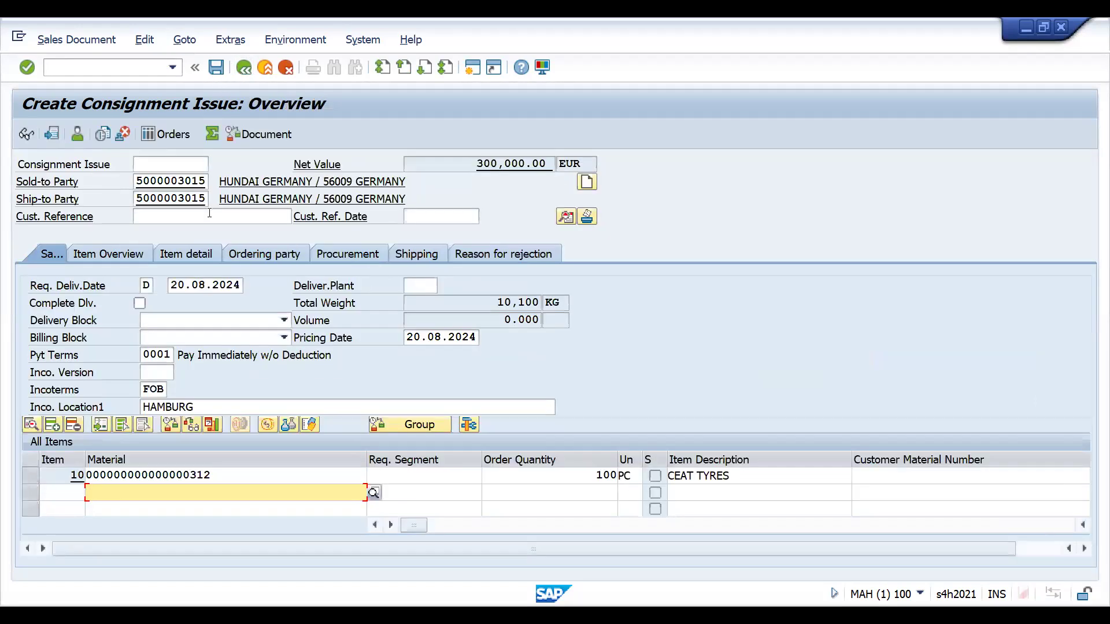
Set the customer reference to CONSIGN ISSUE and save the consignment issue.
{"action": "left_click", "coordinate": [210, 213]}
{"action": "type", "text": "C"}
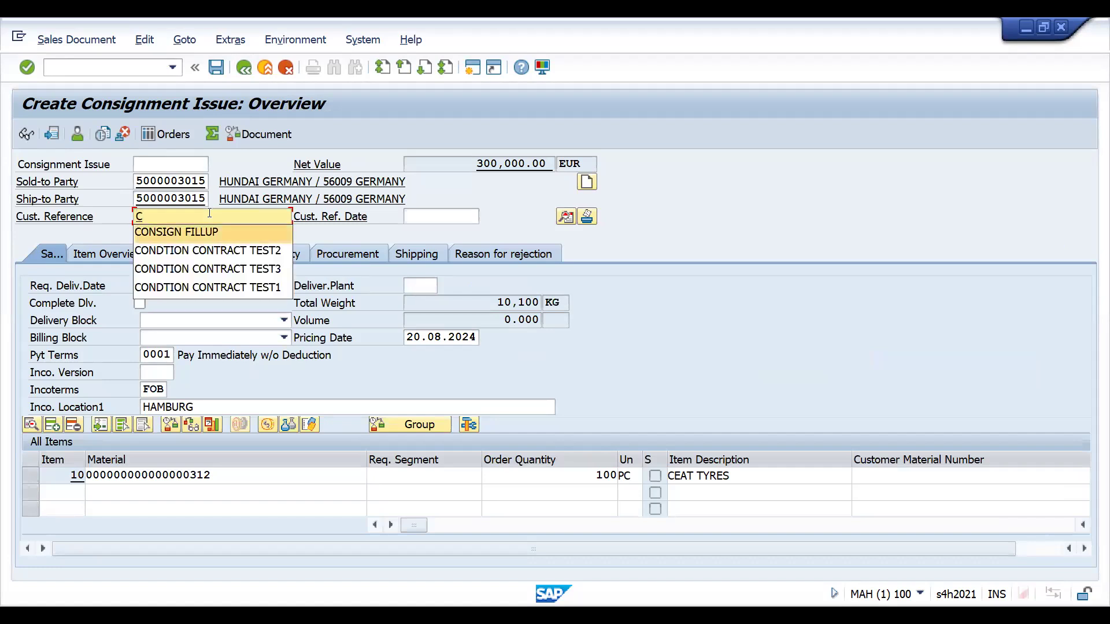
{"action": "key", "text": "Return"}
{"action": "key", "text": "BackSpace"}
{"action": "key", "text": "BackSpace"}
{"action": "key", "text": "BackSpace"}
{"action": "key", "text": "BackSpace"}
{"action": "key", "text": "BackSpace"}
{"action": "key", "text": "BackSpace"}
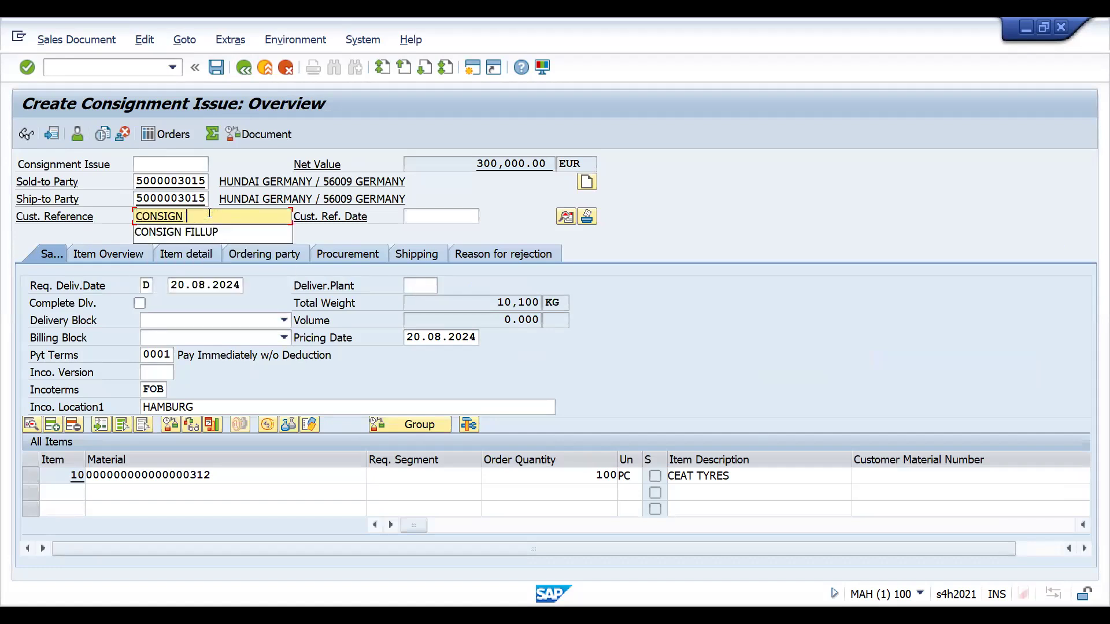
{"action": "type", "text": "ISSUE"}
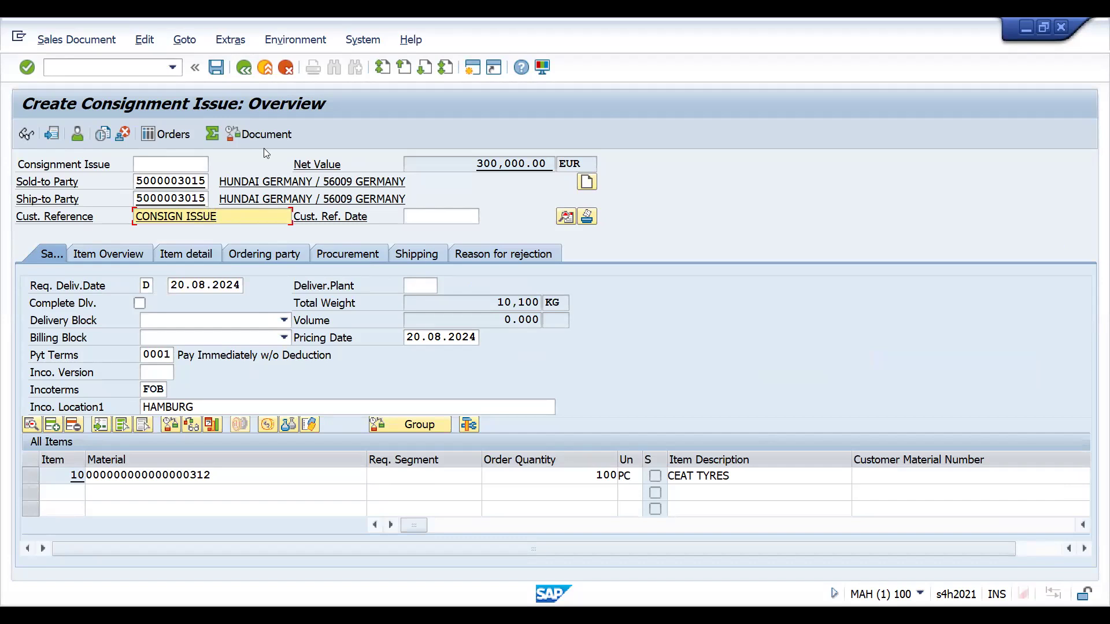
{"action": "left_click", "coordinate": [216, 67]}
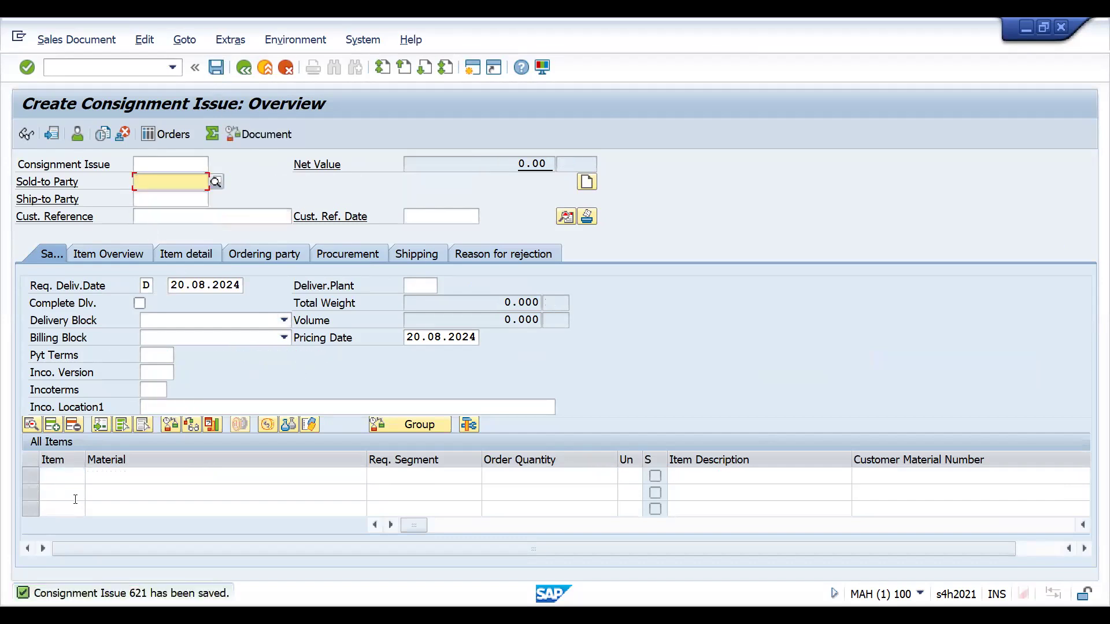
Call up transaction VL01N and create an outbound delivery for the saved consignment issue from shipping point ZDS1.
{"action": "left_click", "coordinate": [82, 65]}
{"action": "type", "text": "/nvl01n"}
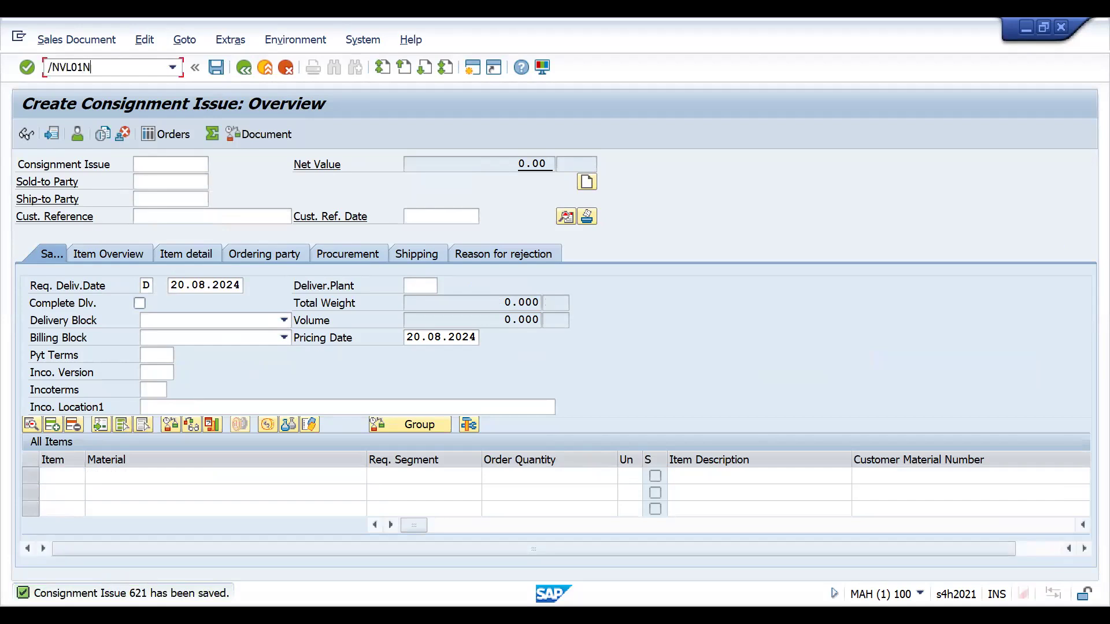
{"action": "key", "text": "Return"}
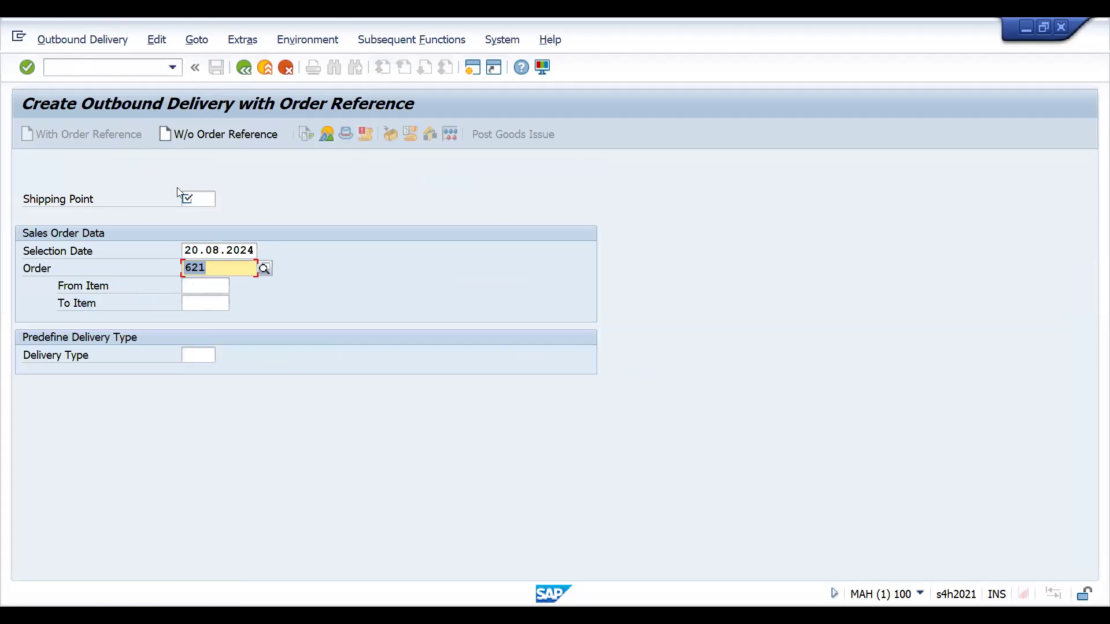
{"action": "left_click", "coordinate": [189, 199]}
{"action": "type", "text": "z"}
{"action": "key", "text": "Down"}
{"action": "key", "text": "Return"}
{"action": "key", "text": "Return"}
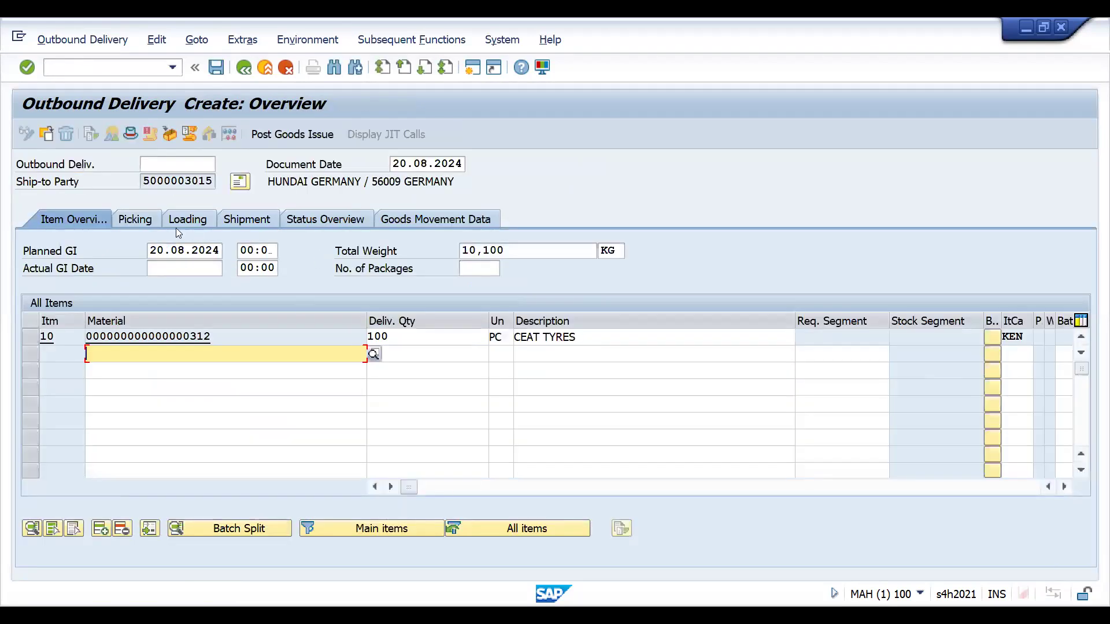
Set the picking storage location of delivery item 10 to SALE.
{"action": "left_click", "coordinate": [140, 224]}
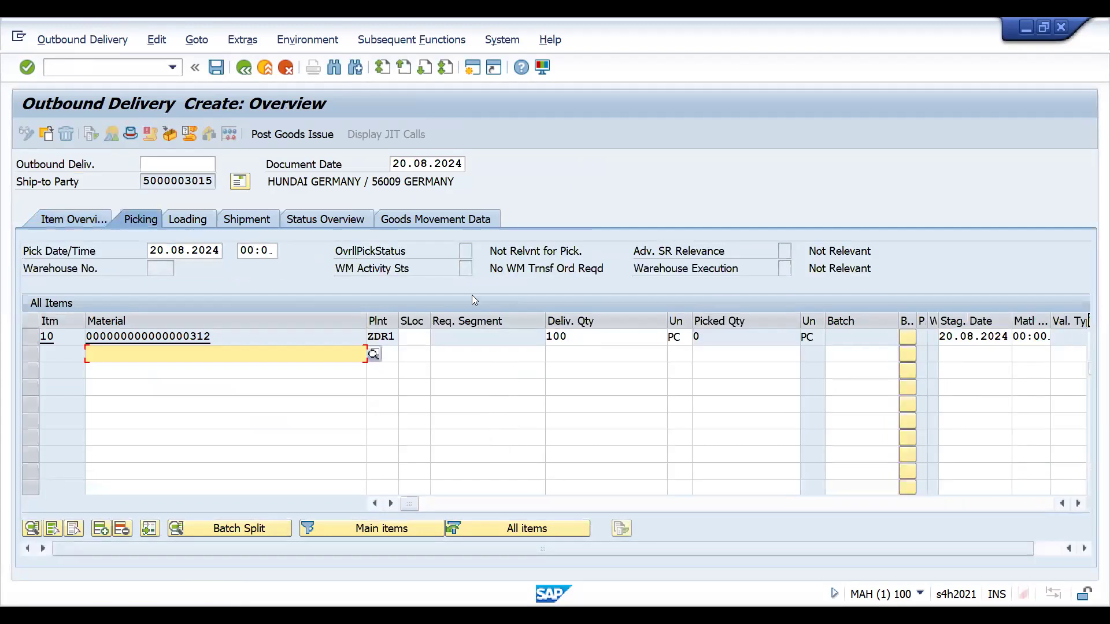
{"action": "left_click", "coordinate": [420, 336]}
{"action": "type", "text": "s"}
{"action": "key", "text": "Down"}
{"action": "key", "text": "Return"}
{"action": "key", "text": "Return"}
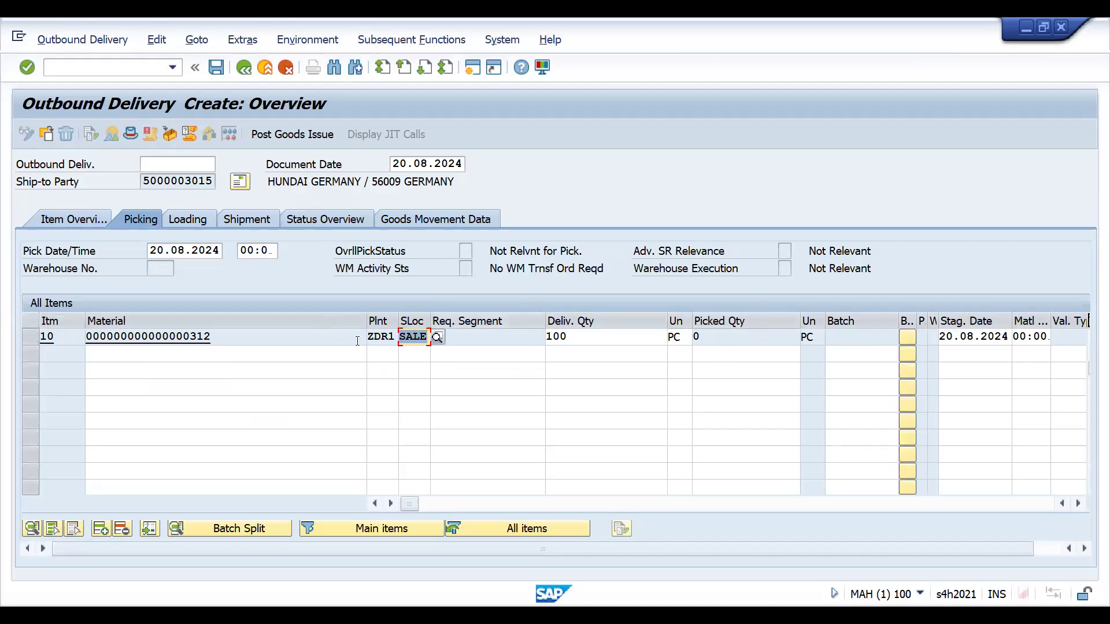
Check the delivery item's goods movement data and post the goods issue.
{"action": "left_click", "coordinate": [414, 220]}
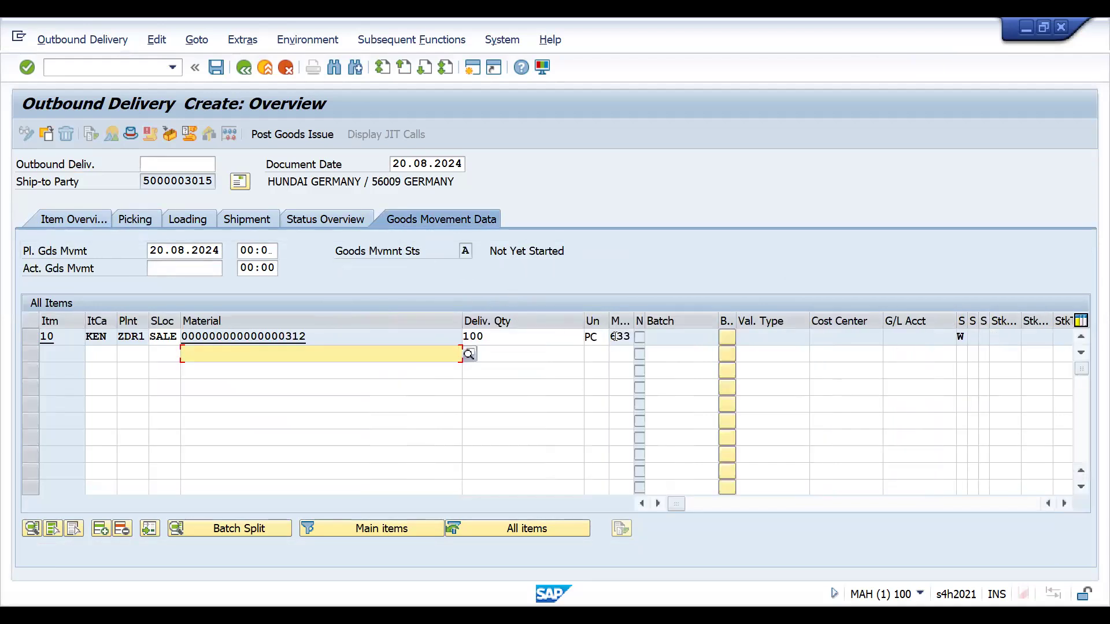
{"action": "key", "text": "shift+Tab"}
{"action": "left_click", "coordinate": [292, 134]}
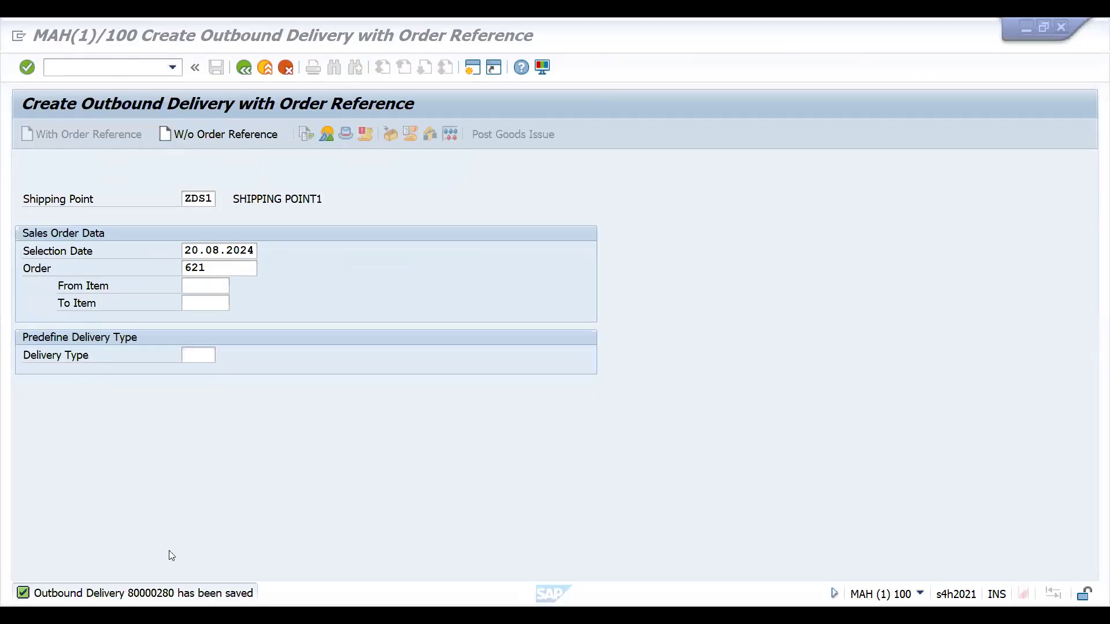
Leave the outbound delivery creation and call up the Stock Overview with transaction MMBE.
{"action": "left_click", "coordinate": [89, 73]}
{"action": "type", "text": "/N"}
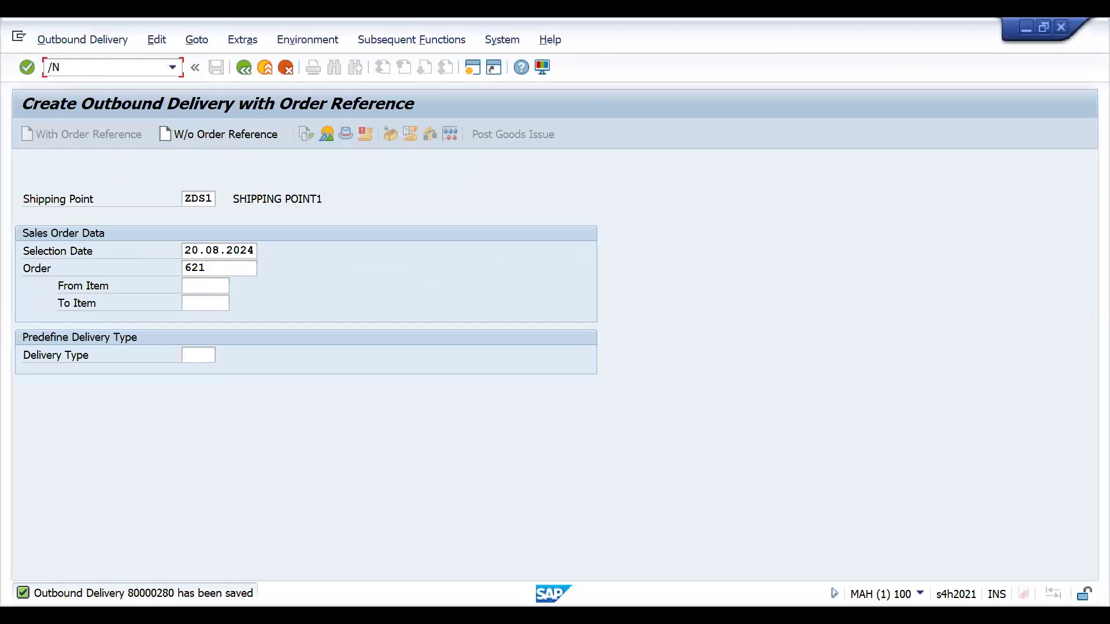
{"action": "type", "text": "MMBE"}
{"action": "key", "text": "Return"}
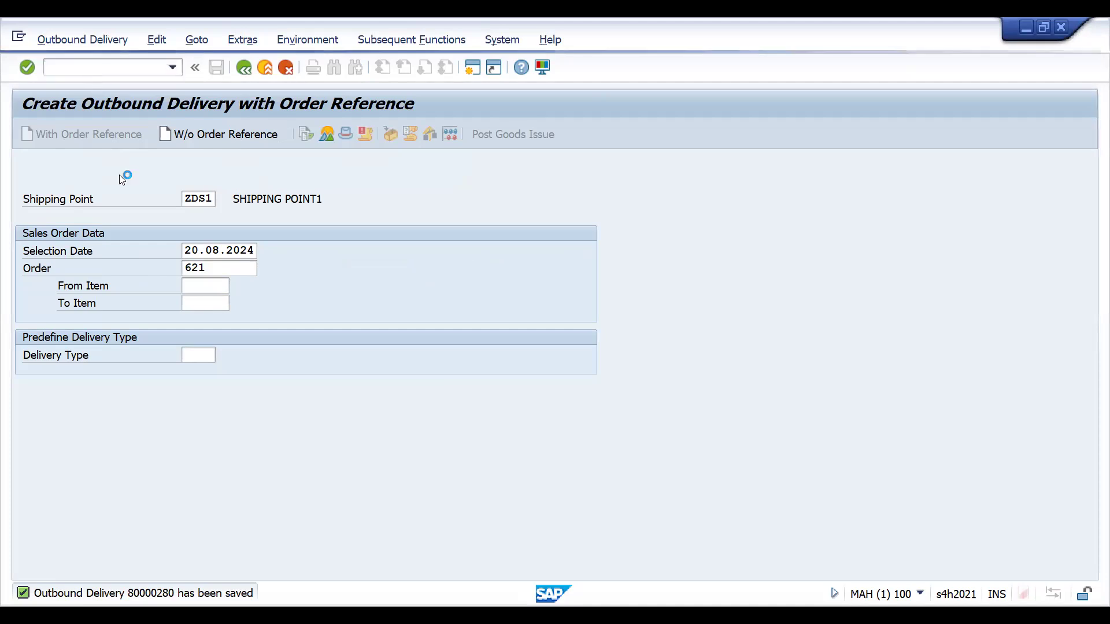
{"action": "left_click", "coordinate": [265, 181]}
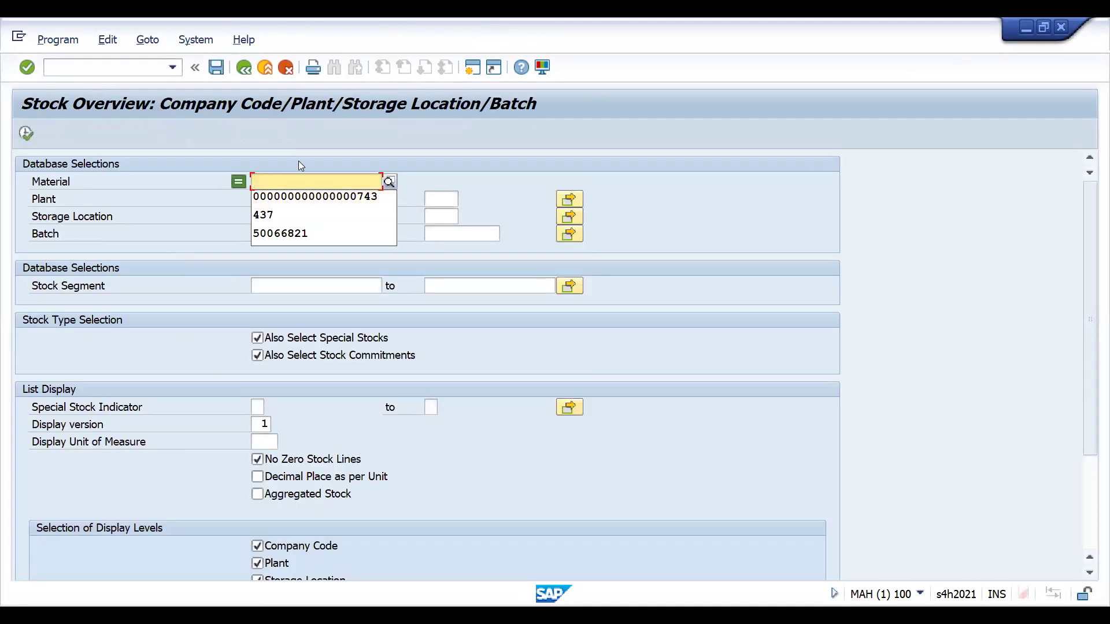
{"action": "type", "text": "321"}
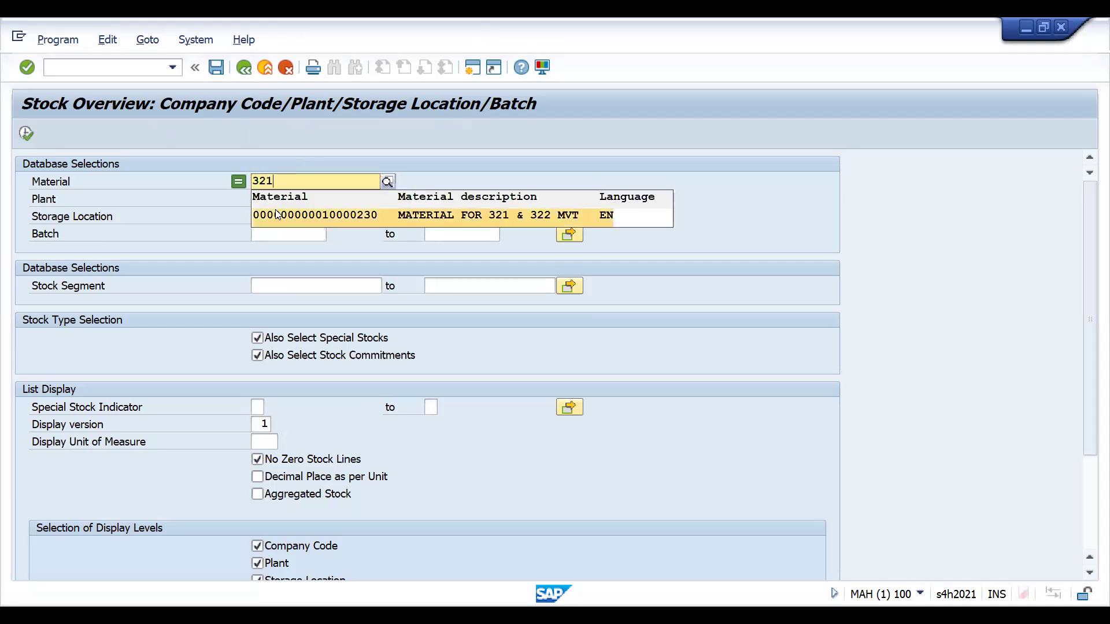
{"action": "left_click", "coordinate": [279, 214]}
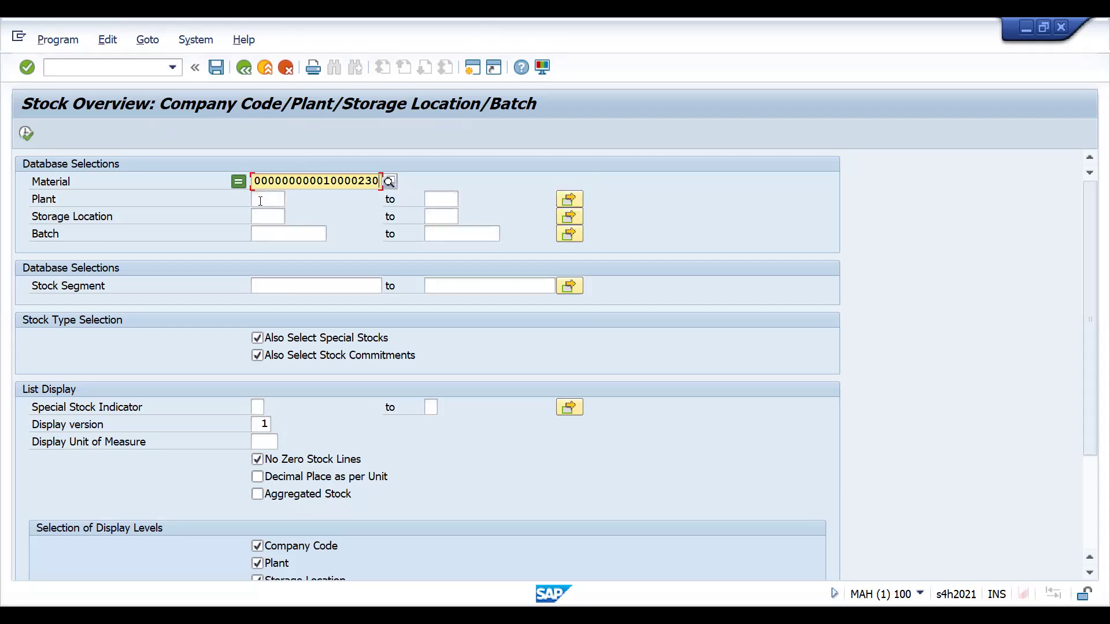
{"action": "key", "text": "BackSpace"}
{"action": "key", "text": "BackSpace"}
{"action": "key", "text": "BackSpace"}
{"action": "key", "text": "BackSpace"}
{"action": "key", "text": "BackSpace"}
{"action": "key", "text": "BackSpace"}
{"action": "key", "text": "BackSpace"}
{"action": "key", "text": "BackSpace"}
{"action": "key", "text": "BackSpace"}
{"action": "key", "text": "BackSpace"}
{"action": "key", "text": "BackSpace"}
{"action": "key", "text": "BackSpace"}
{"action": "key", "text": "BackSpace"}
{"action": "key", "text": "BackSpace"}
{"action": "key", "text": "BackSpace"}
{"action": "key", "text": "BackSpace"}
{"action": "key", "text": "BackSpace"}
{"action": "key", "text": "BackSpace"}
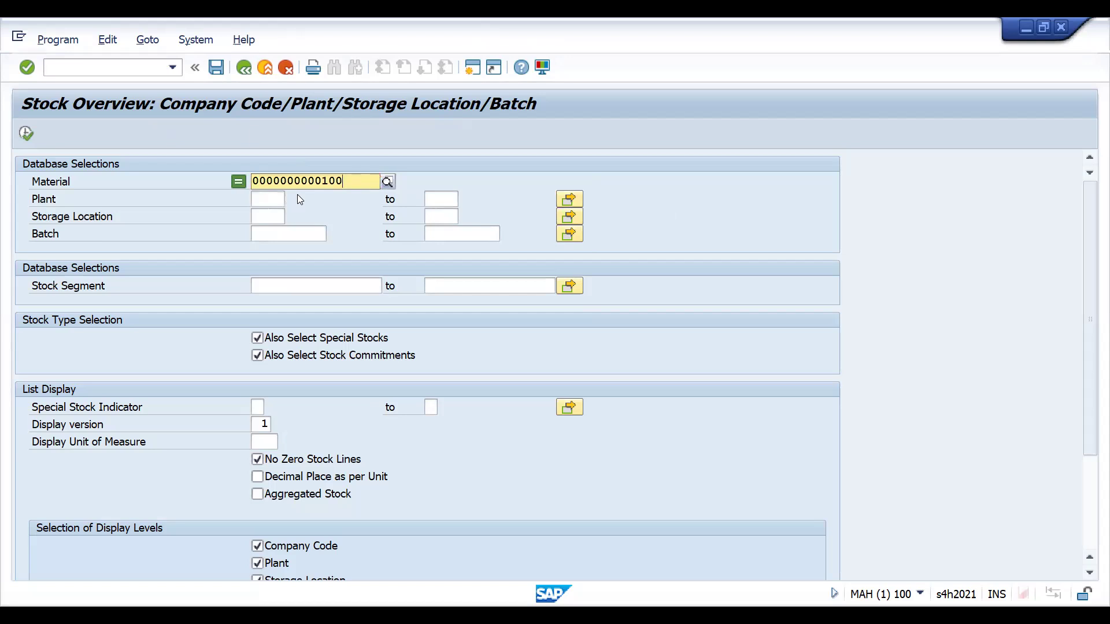
Run the Stock Overview for material 312 and check the unrestricted quantity of its customer consignment stock.
{"action": "type", "text": "312"}
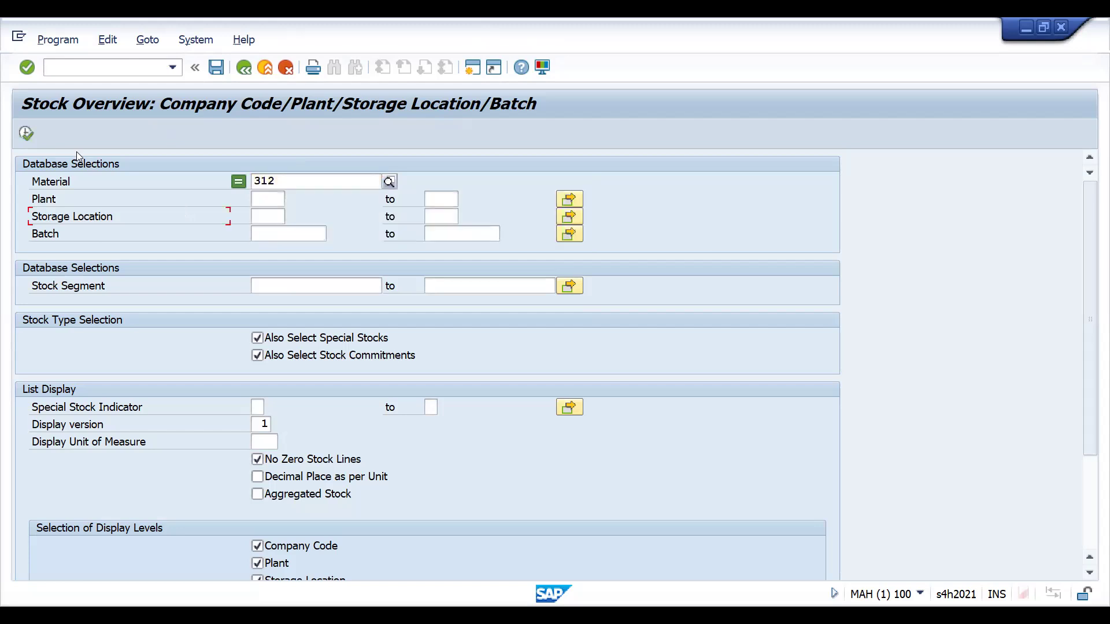
{"action": "left_click", "coordinate": [26, 133]}
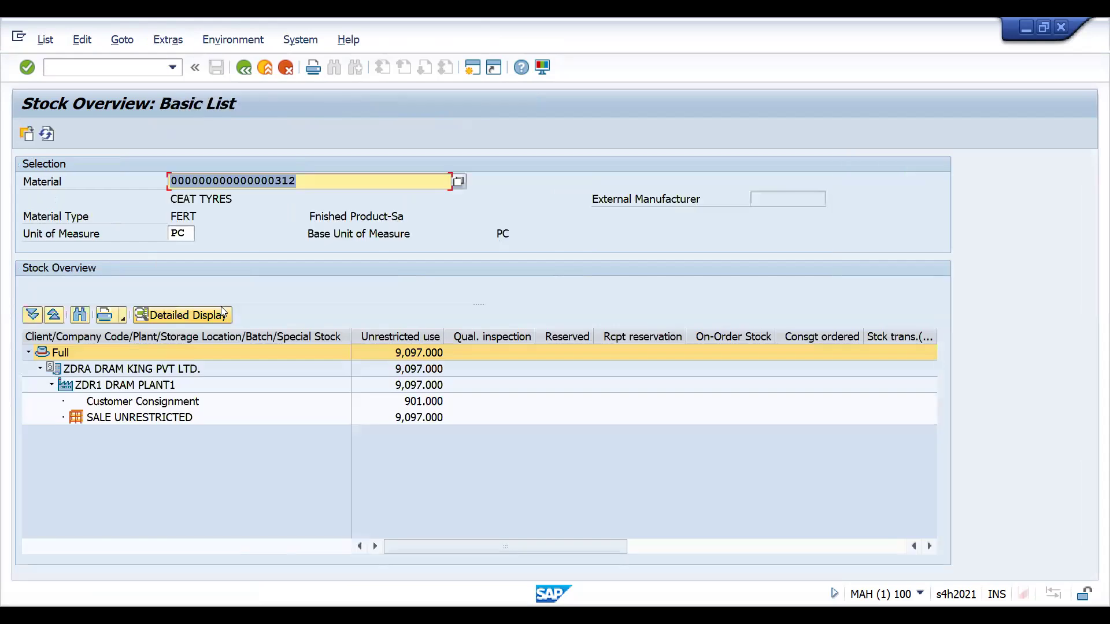
{"action": "left_click", "coordinate": [399, 405]}
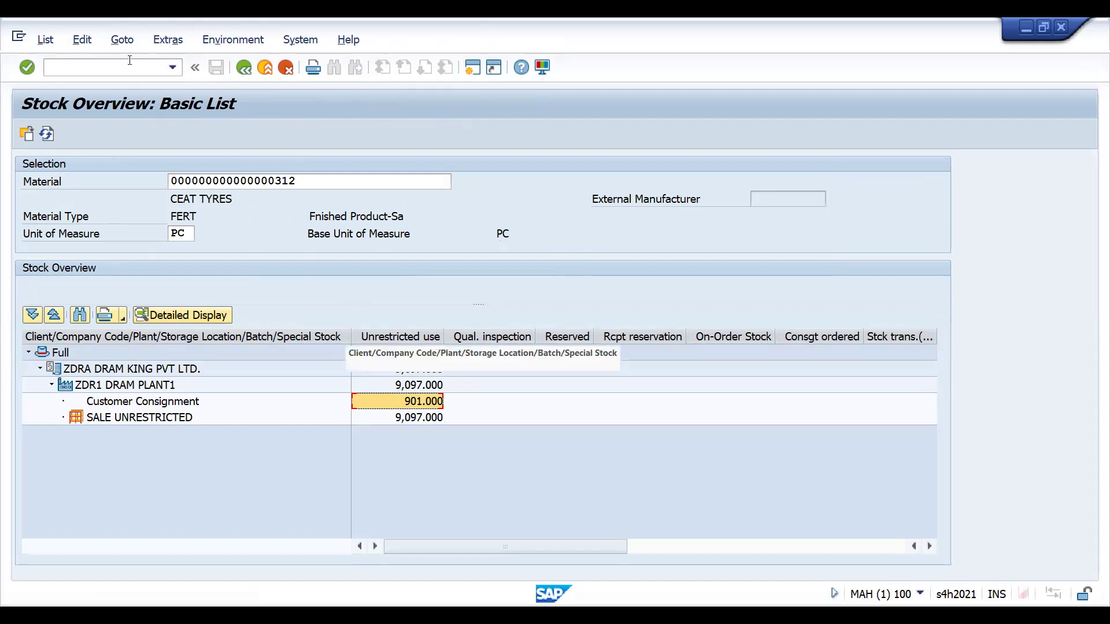
Create the billing document for the proposed delivery with transaction VF01 and save it.
{"action": "left_click", "coordinate": [120, 66]}
{"action": "type", "text": "/"}
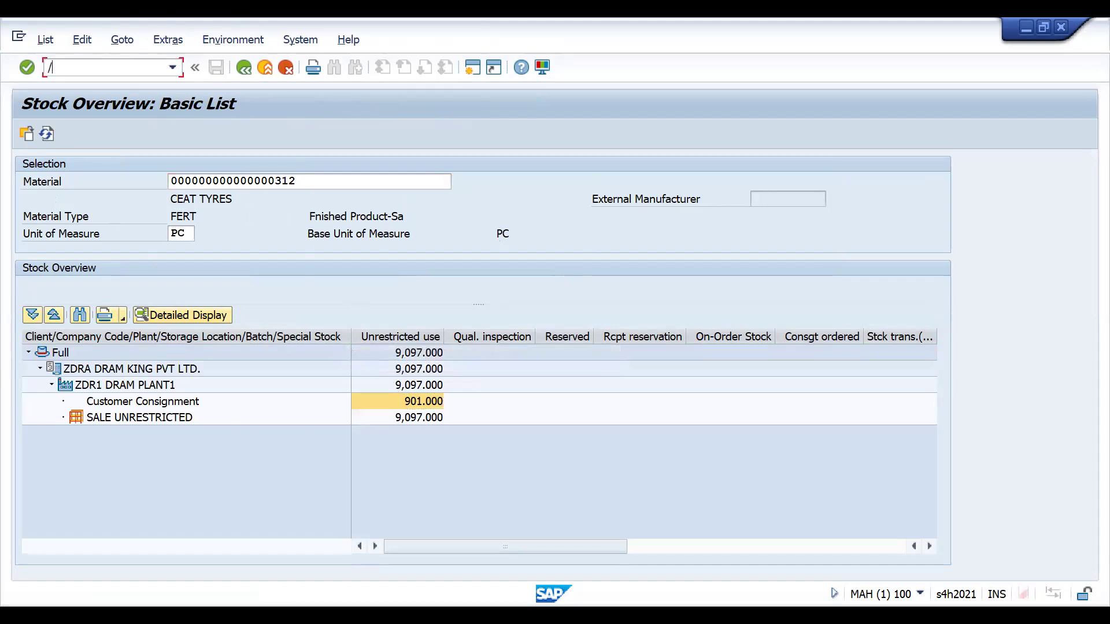
{"action": "type", "text": "NVF01"}
{"action": "key", "text": "Return"}
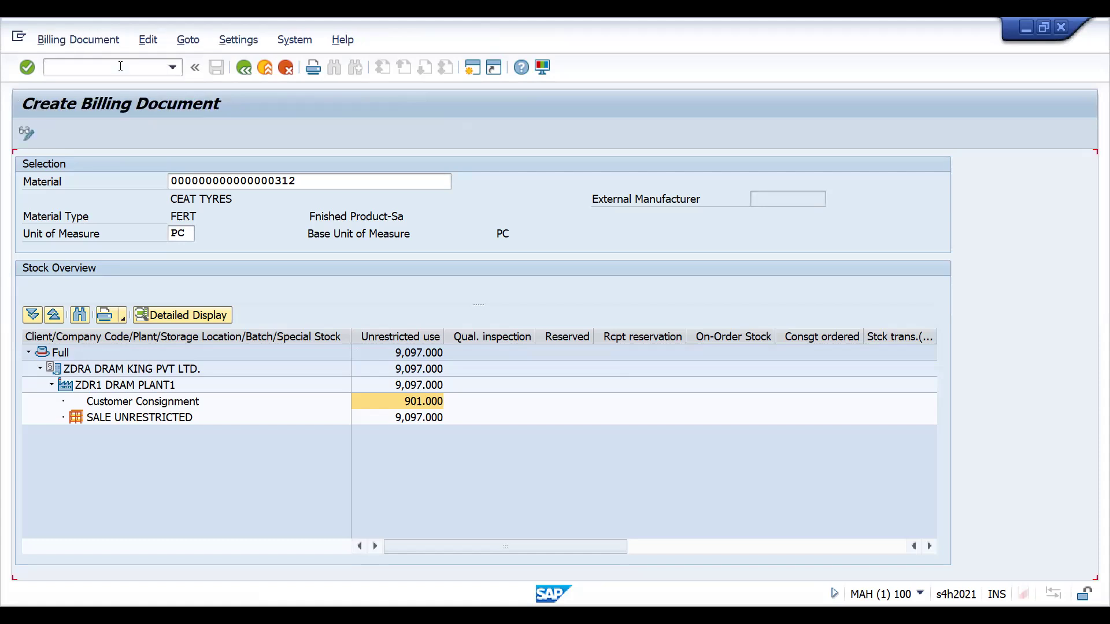
{"action": "key", "text": "Return"}
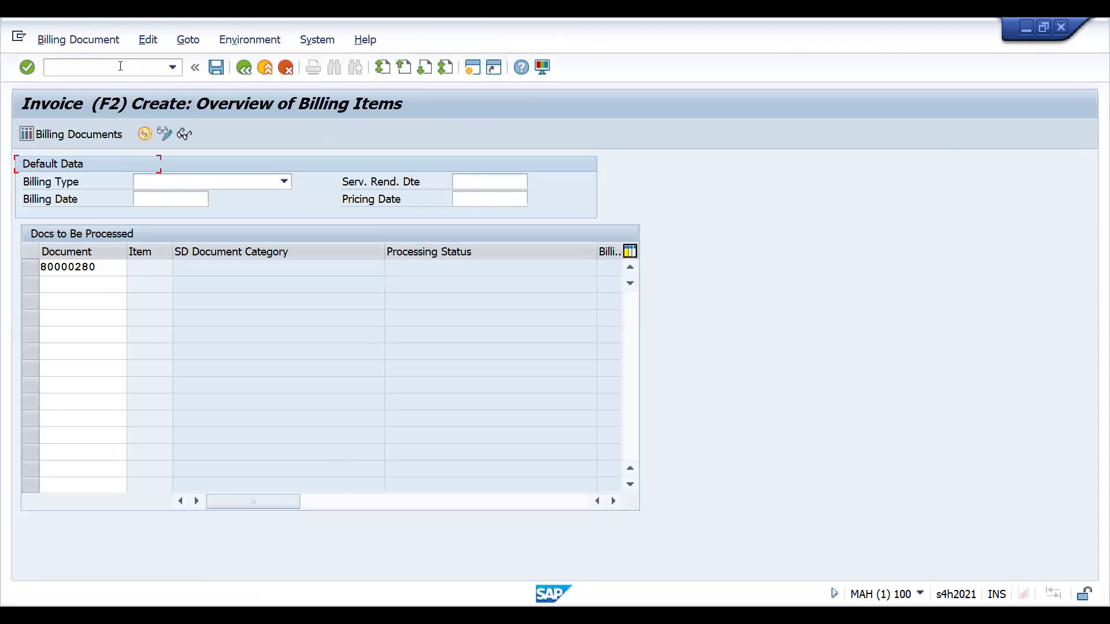
{"action": "left_click", "coordinate": [215, 69]}
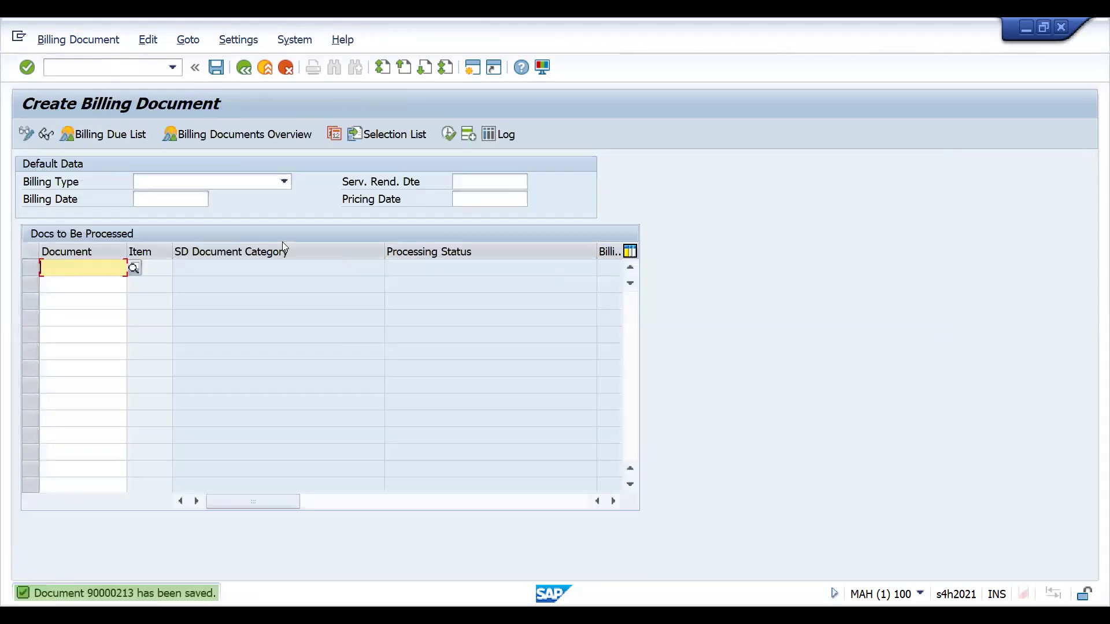
Open the saved billing document in change mode and display its accounting document.
{"action": "left_click", "coordinate": [77, 39]}
{"action": "left_click", "coordinate": [70, 81]}
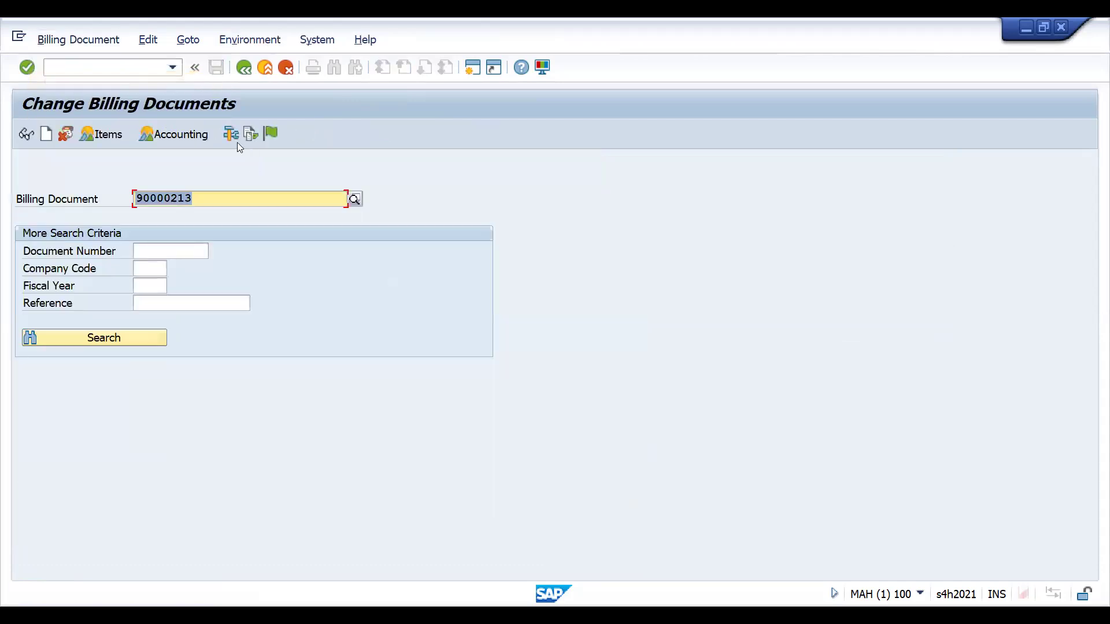
{"action": "left_click", "coordinate": [174, 133]}
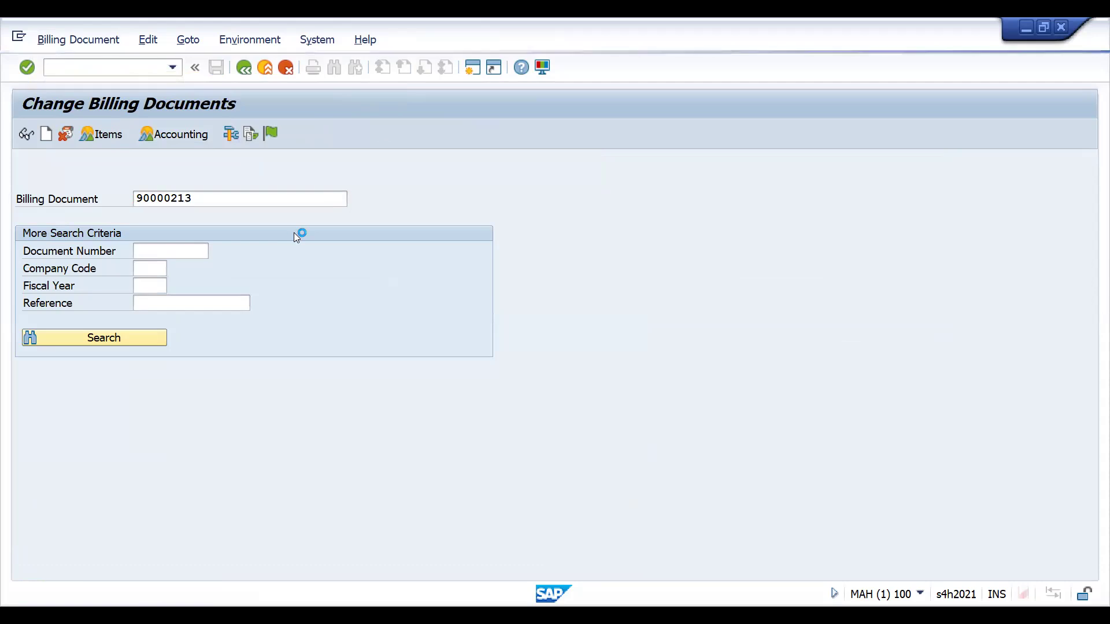
{"action": "double_click", "coordinate": [159, 241]}
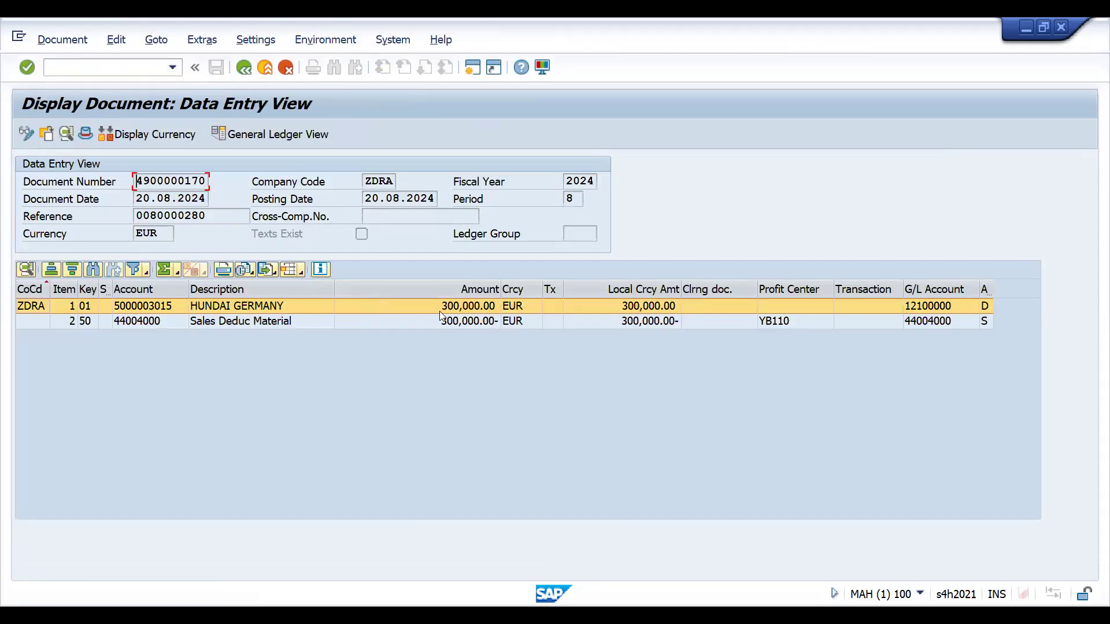
Check the amounts of the customer and Sales Deduc Material items, and return to the list of accounting documents.
{"action": "left_click", "coordinate": [440, 311]}
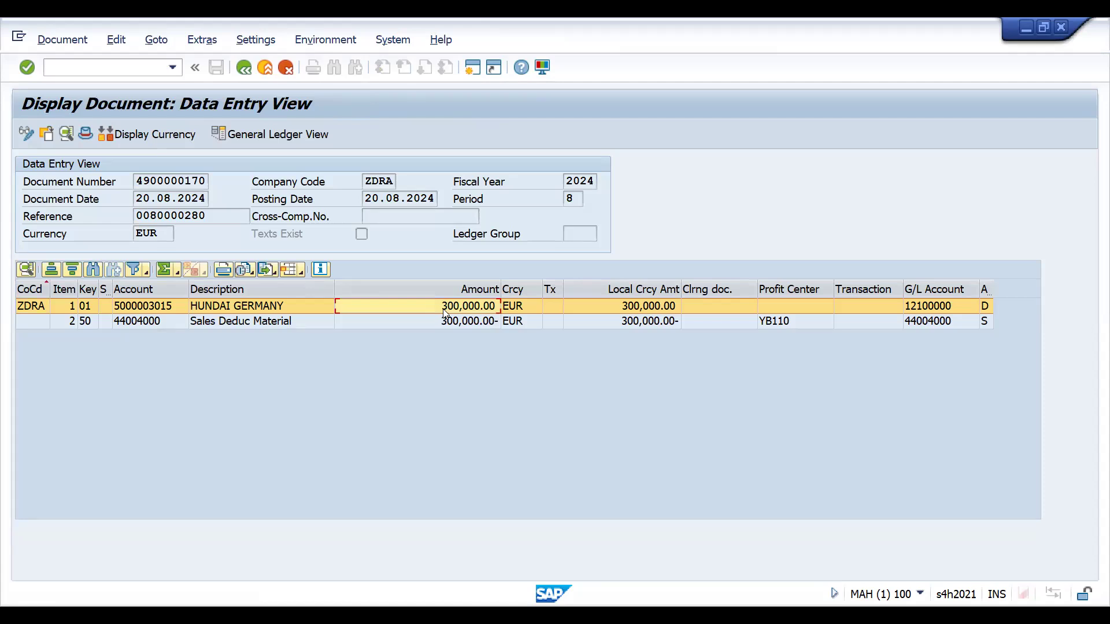
{"action": "left_click", "coordinate": [443, 327]}
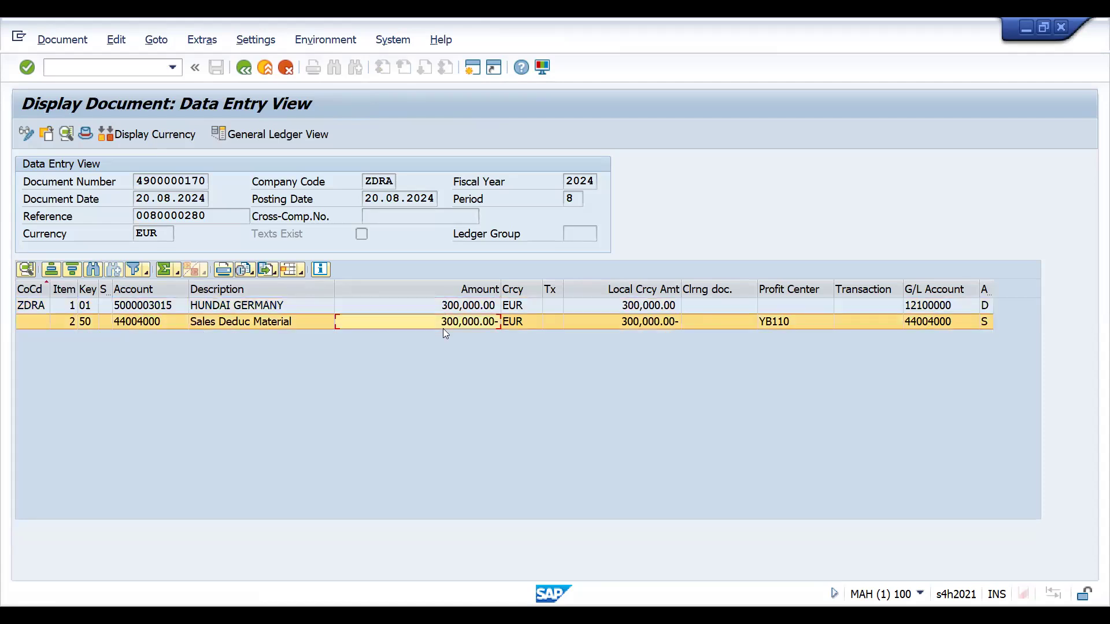
{"action": "left_click", "coordinate": [456, 310]}
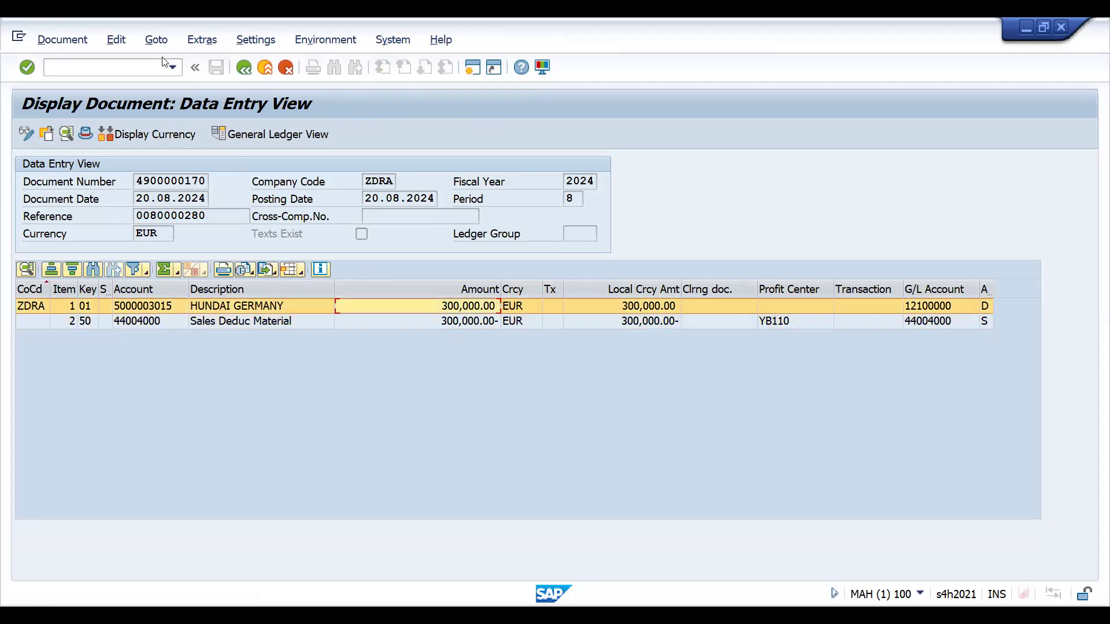
{"action": "left_click", "coordinate": [243, 68]}
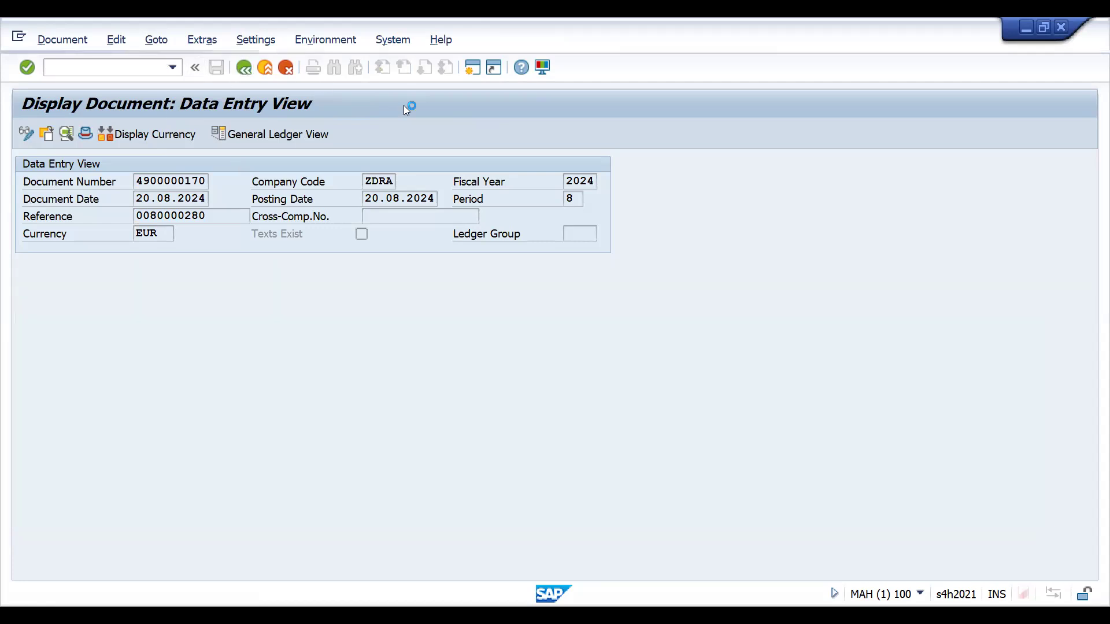
{"action": "left_click", "coordinate": [341, 164]}
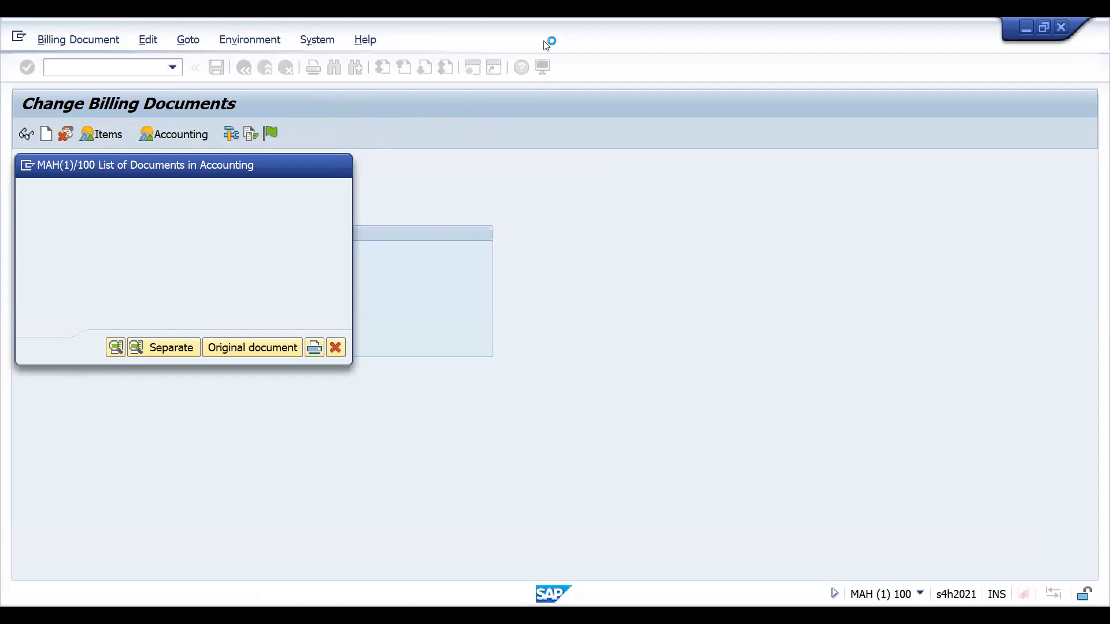
Switch to the Excel consignment worksheet and fill the CON ISSUE row, cells F27:I27, with light green.
{"action": "key", "text": "alt+Tab"}
{"action": "left_click", "coordinate": [238, 458]}
{"action": "key", "text": "shift+Right"}
{"action": "key", "text": "shift+Right"}
{"action": "key", "text": "shift+Right"}
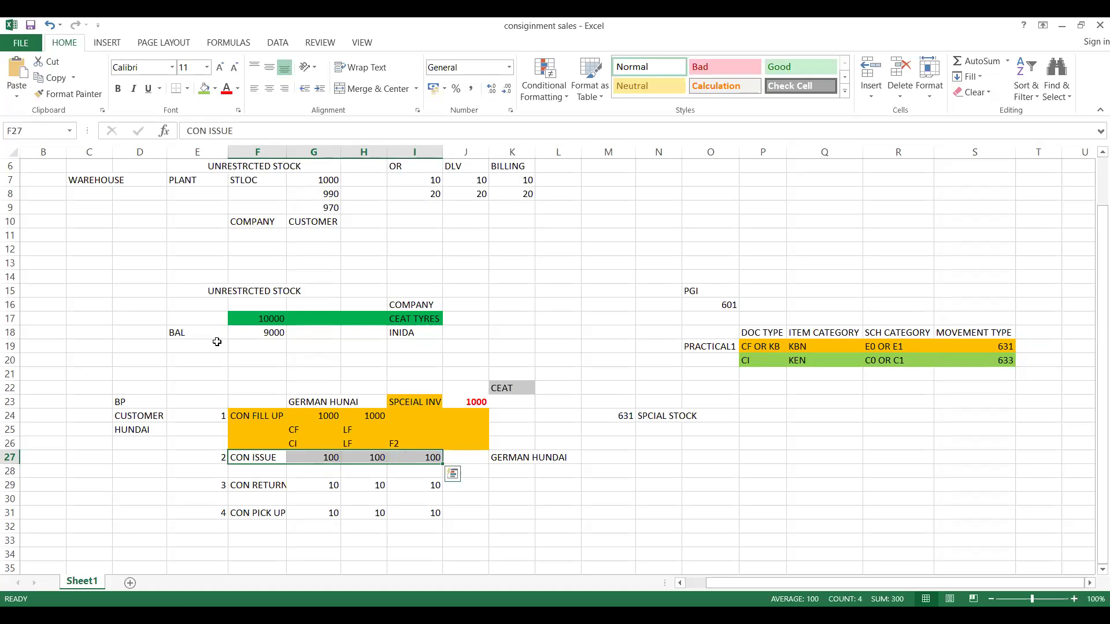
{"action": "left_click", "coordinate": [205, 89]}
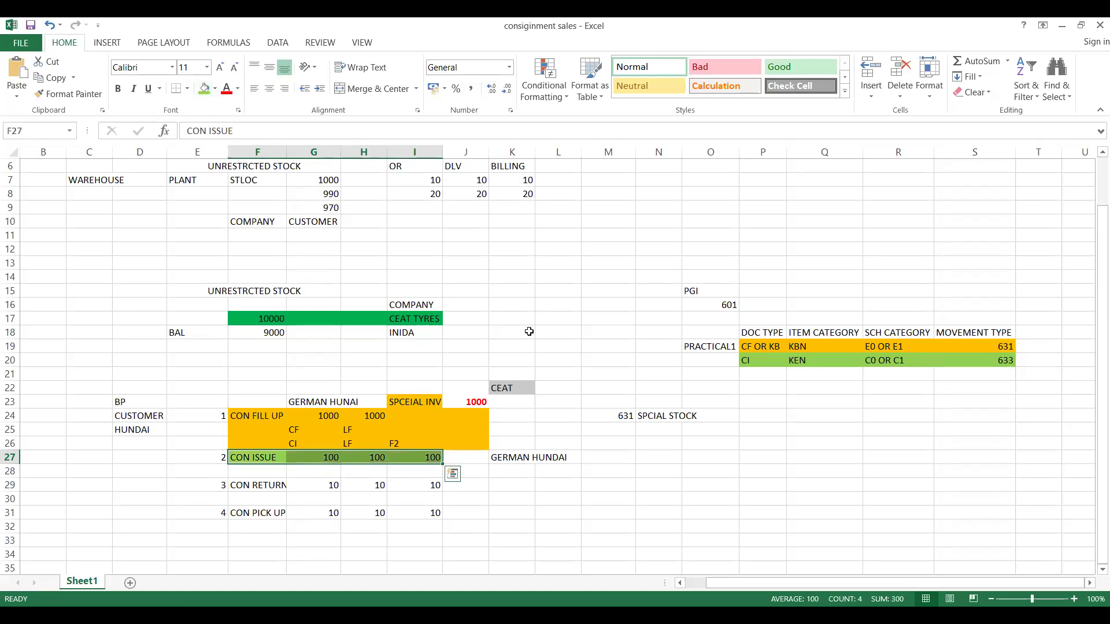
Label the CI row of the document type table PRACTICAL2 in cell O20.
{"action": "left_click", "coordinate": [700, 364]}
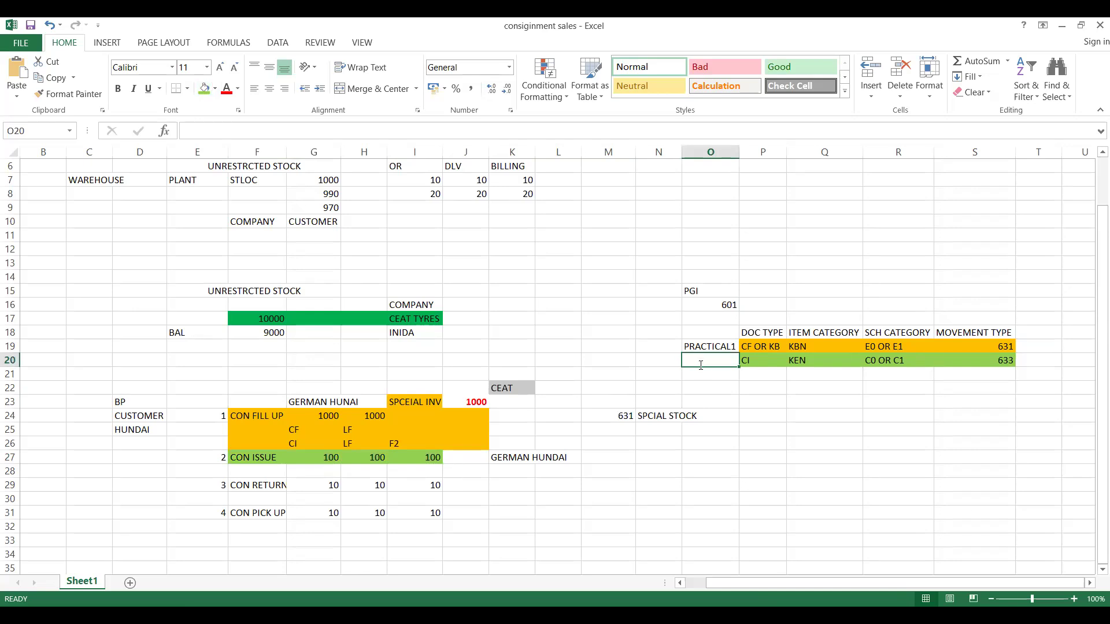
{"action": "type", "text": "PRACTICAL2"}
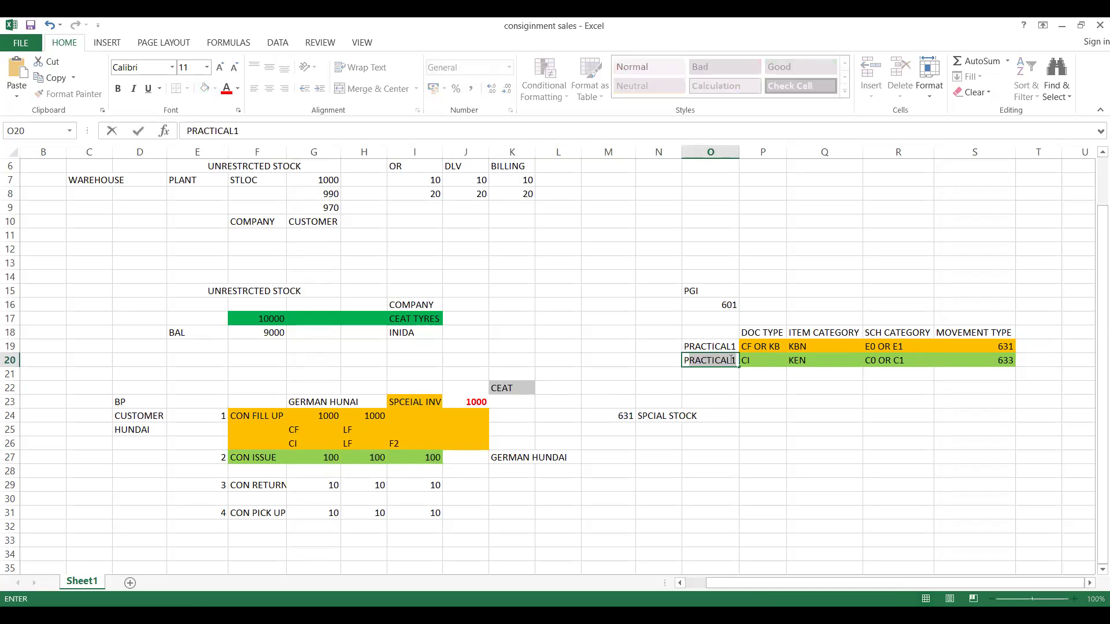
{"action": "left_click", "coordinate": [731, 360]}
{"action": "type", "text": "2"}
{"action": "left_click", "coordinate": [715, 391]}
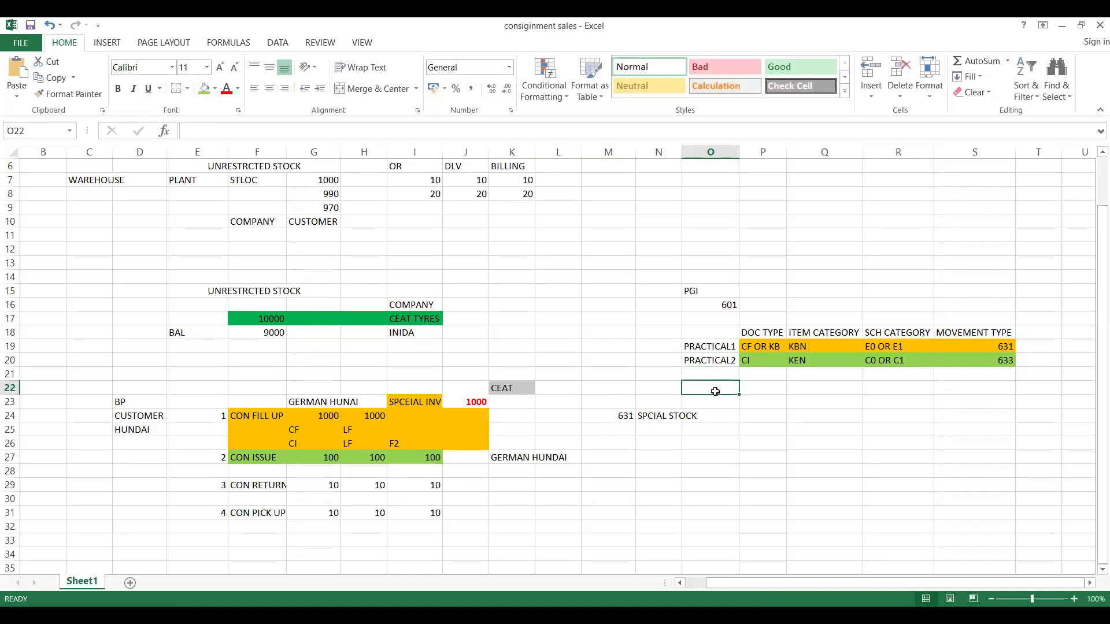
Compare the document types, item categories and movement types of the PRACTICAL1 and PRACTICAL2 rows.
{"action": "left_click", "coordinate": [760, 375]}
{"action": "left_click", "coordinate": [800, 359]}
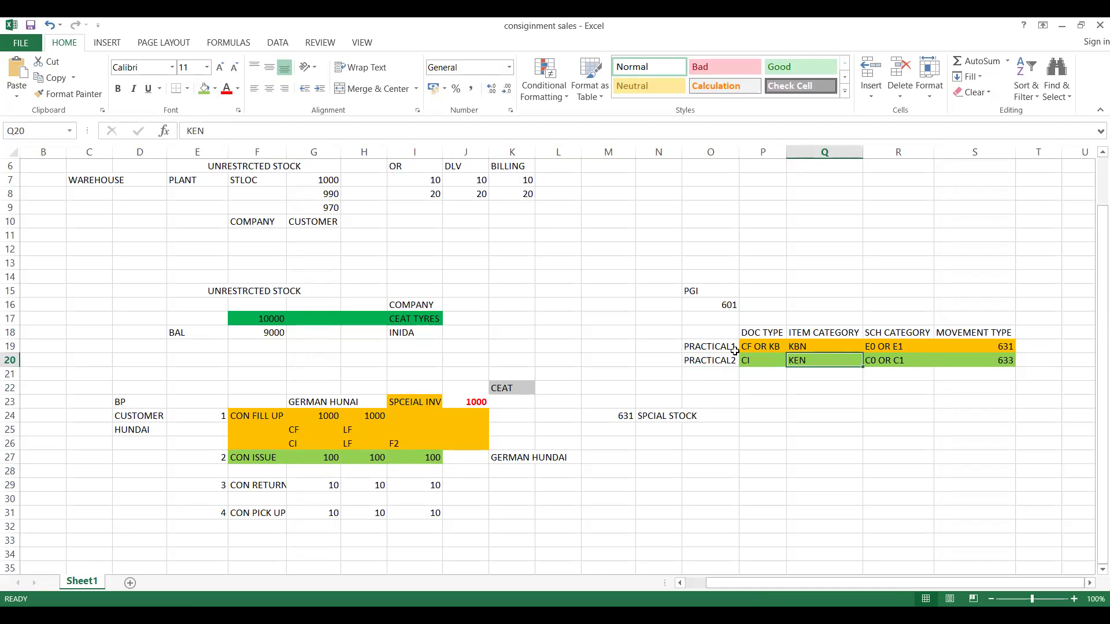
{"action": "left_click", "coordinate": [767, 333]}
{"action": "left_click", "coordinate": [764, 370]}
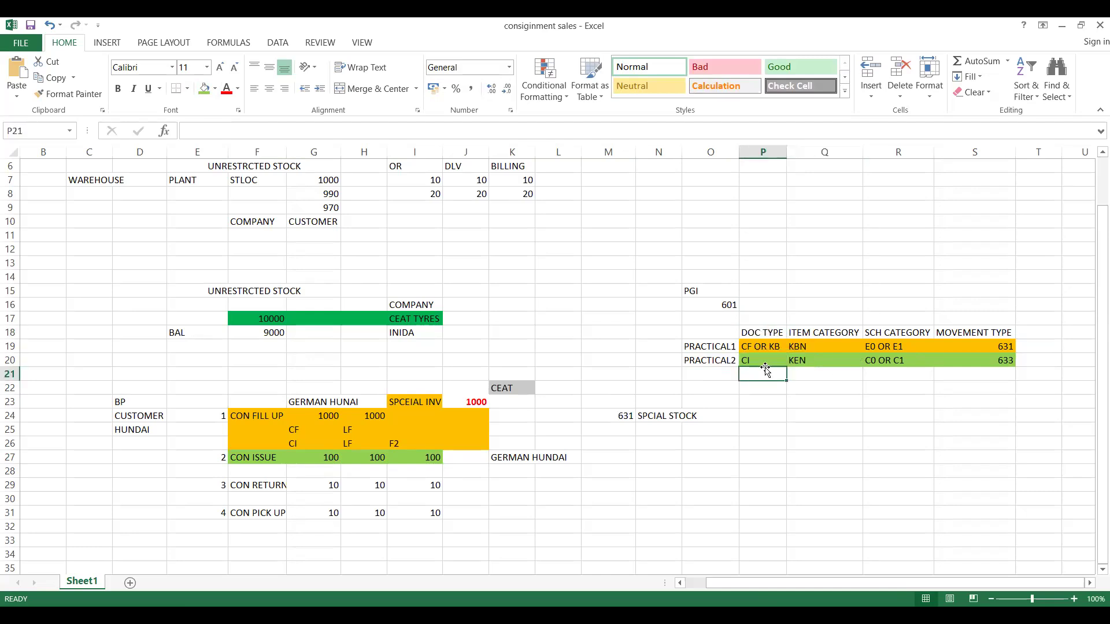
{"action": "left_click", "coordinate": [765, 349]}
{"action": "left_click", "coordinate": [798, 350]}
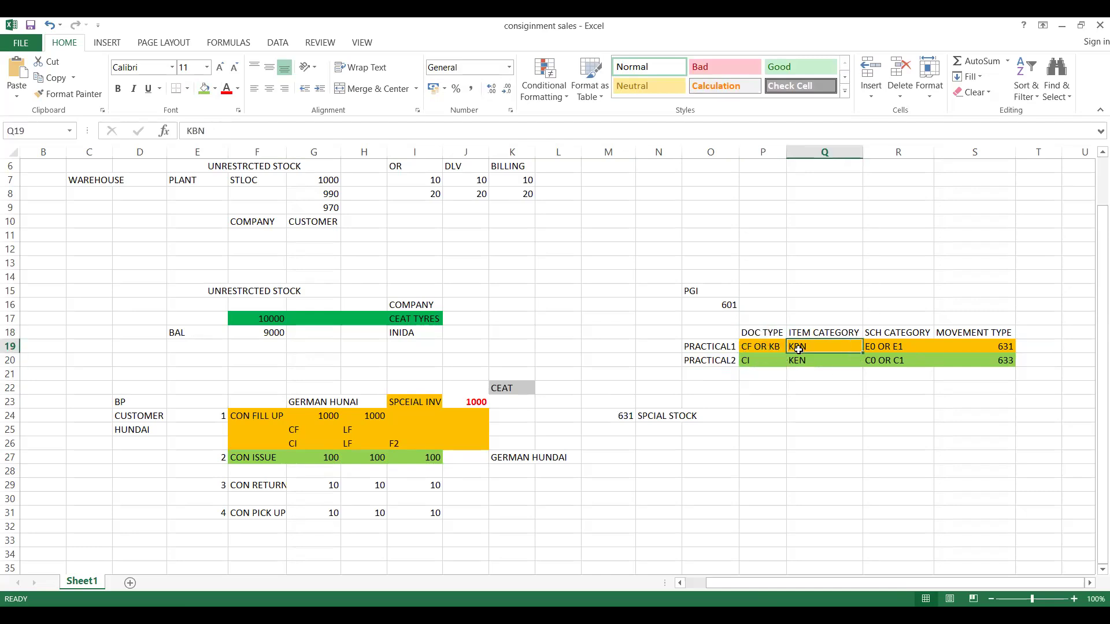
{"action": "left_click", "coordinate": [801, 368]}
{"action": "left_click", "coordinate": [808, 345]}
{"action": "left_click", "coordinate": [812, 361]}
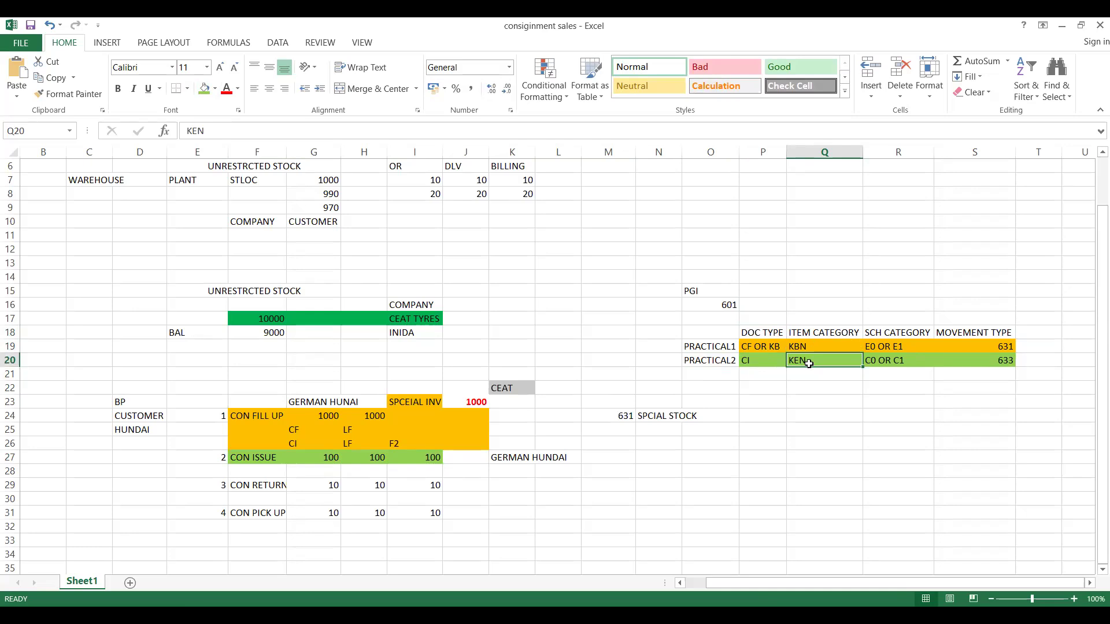
{"action": "left_click", "coordinate": [809, 348]}
{"action": "left_click", "coordinate": [1000, 350]}
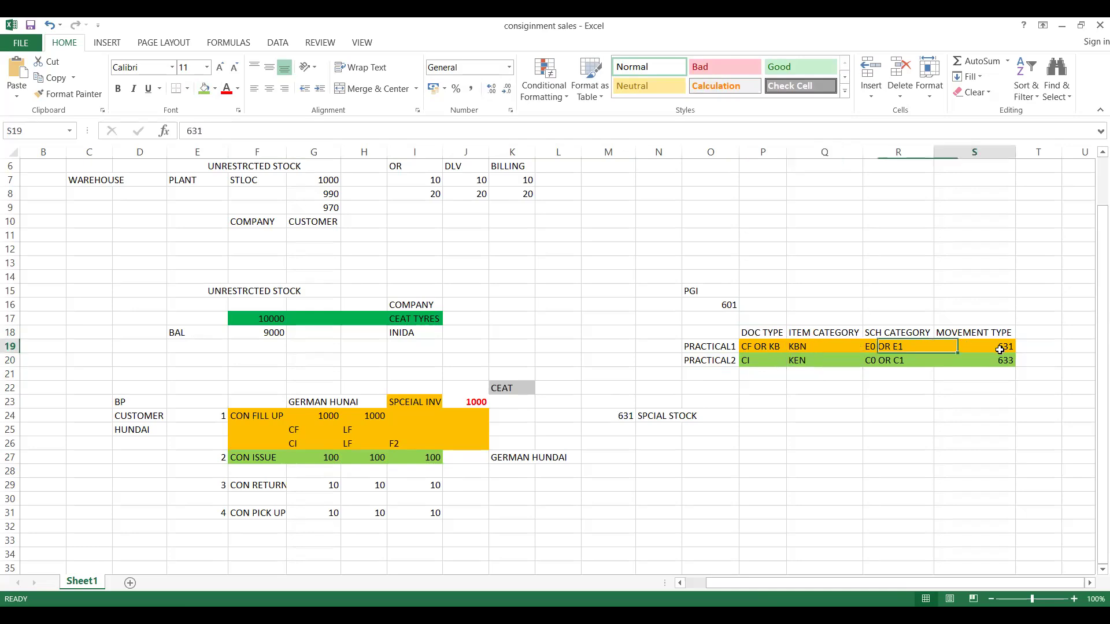
{"action": "left_click", "coordinate": [1000, 361]}
{"action": "left_click", "coordinate": [718, 396]}
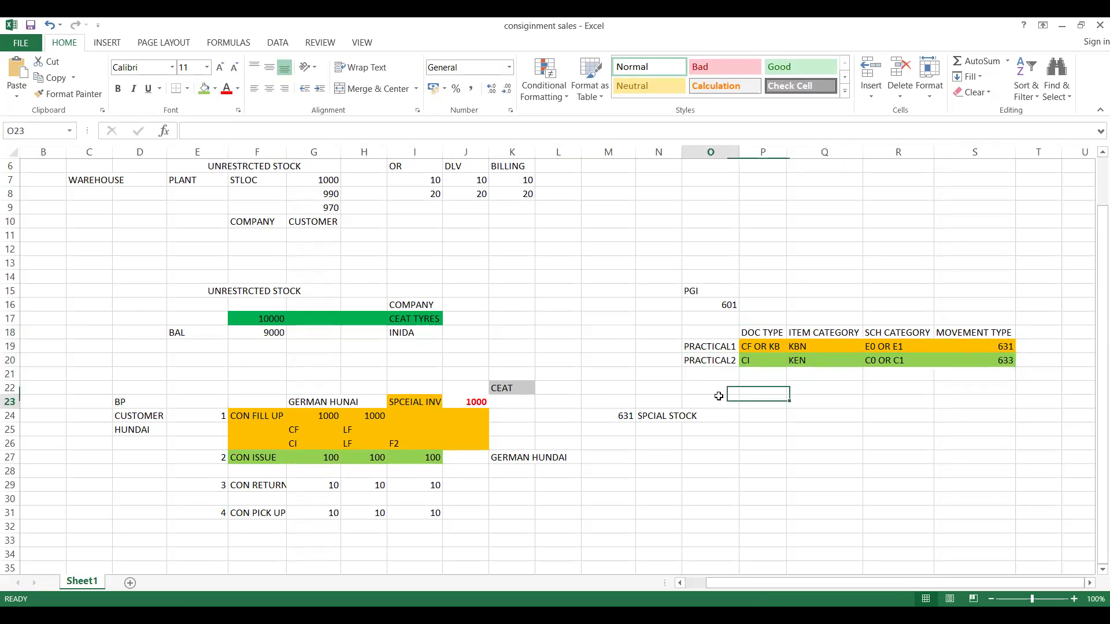
Review the CON ISSUE and CON RETURN quantities and set the special inventory quantity in J23 to 900.
{"action": "left_click", "coordinate": [242, 486]}
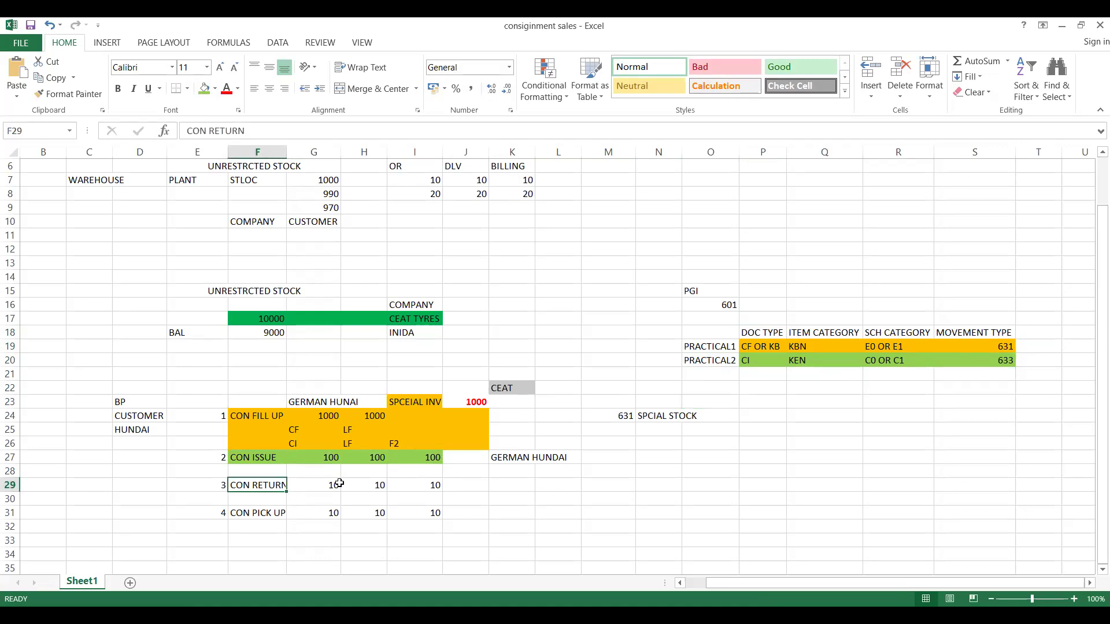
{"action": "left_click", "coordinate": [322, 458]}
{"action": "left_click", "coordinate": [334, 490]}
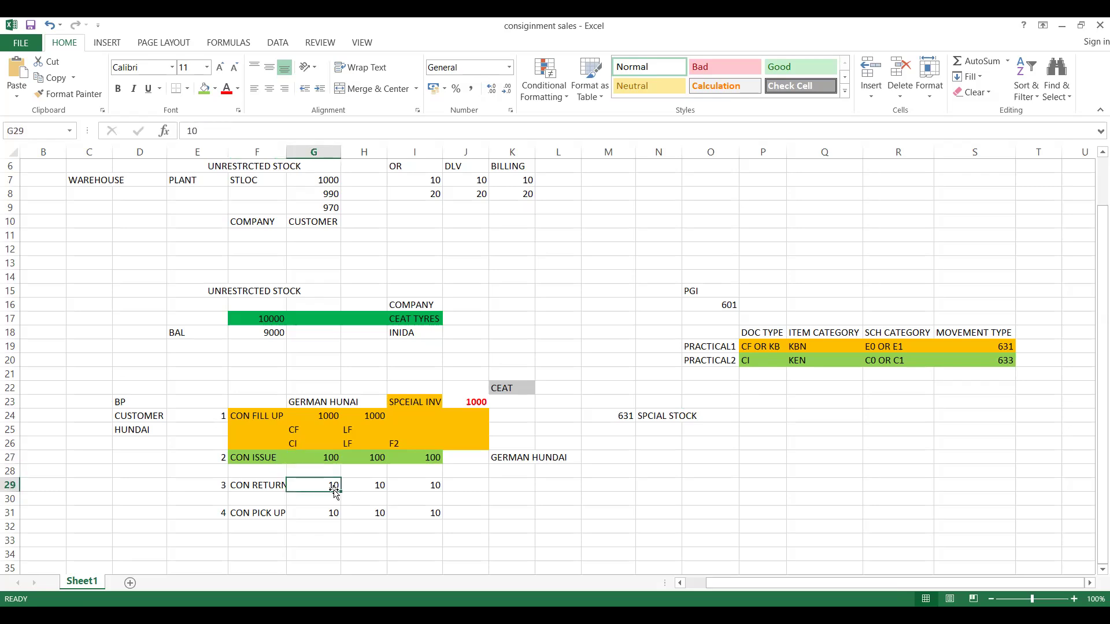
{"action": "left_click", "coordinate": [473, 403]}
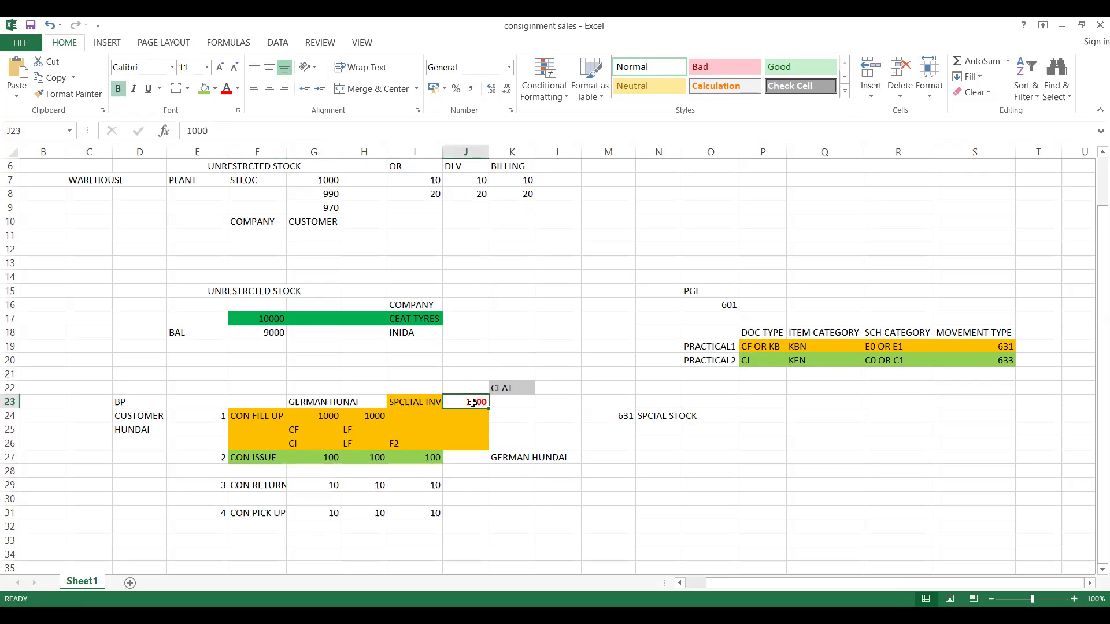
{"action": "type", "text": "900"}
{"action": "left_click", "coordinate": [480, 441]}
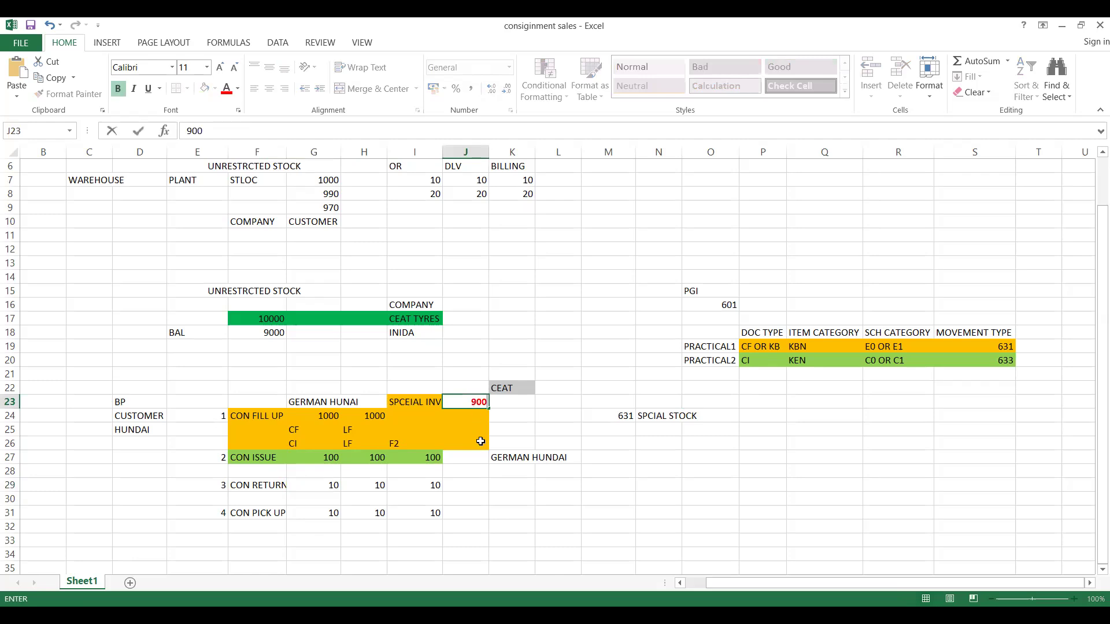
{"action": "left_click", "coordinate": [329, 472]}
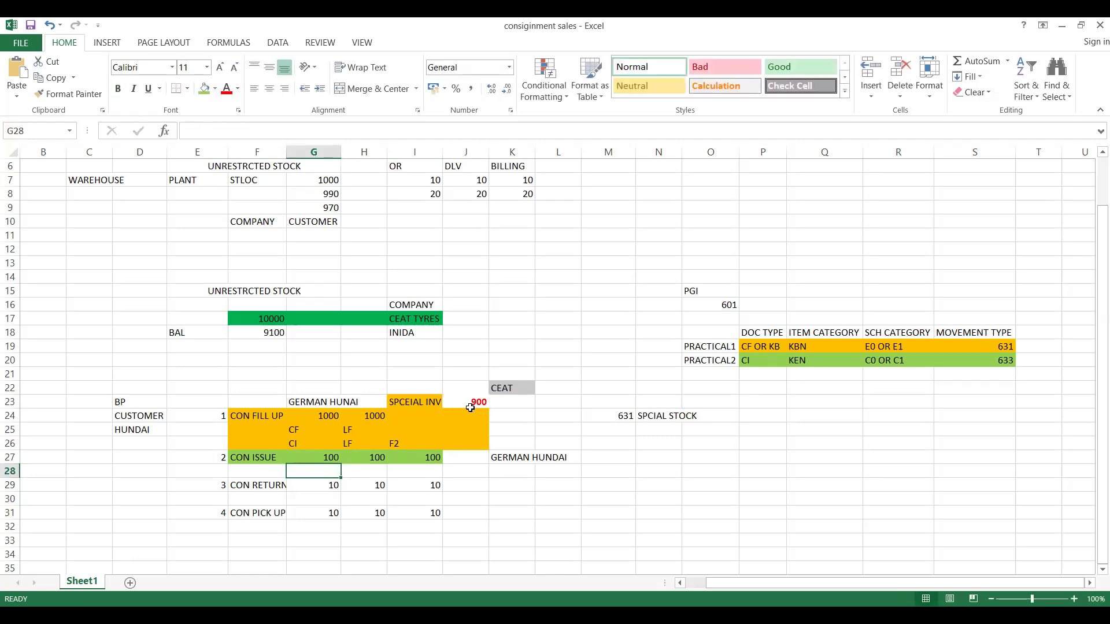
Set the special inventory quantity in J23 to 9001.
{"action": "left_click", "coordinate": [471, 404]}
{"action": "double_click", "coordinate": [471, 404]}
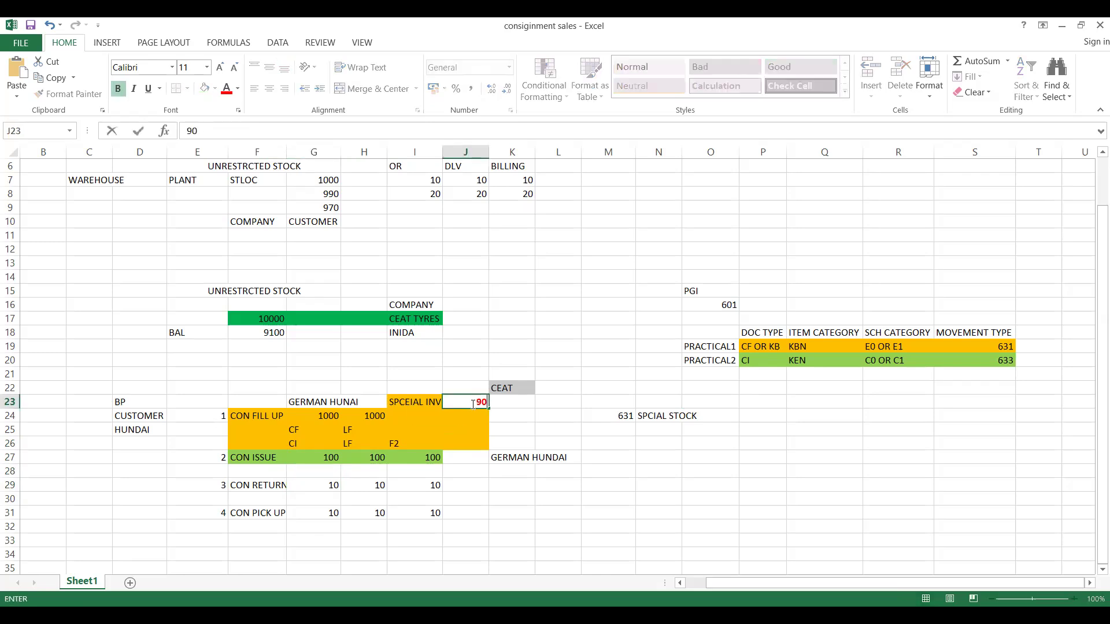
{"action": "type", "text": "0"}
{"action": "key", "text": "BackSpace"}
{"action": "type", "text": "1"}
{"action": "left_click", "coordinate": [462, 485]}
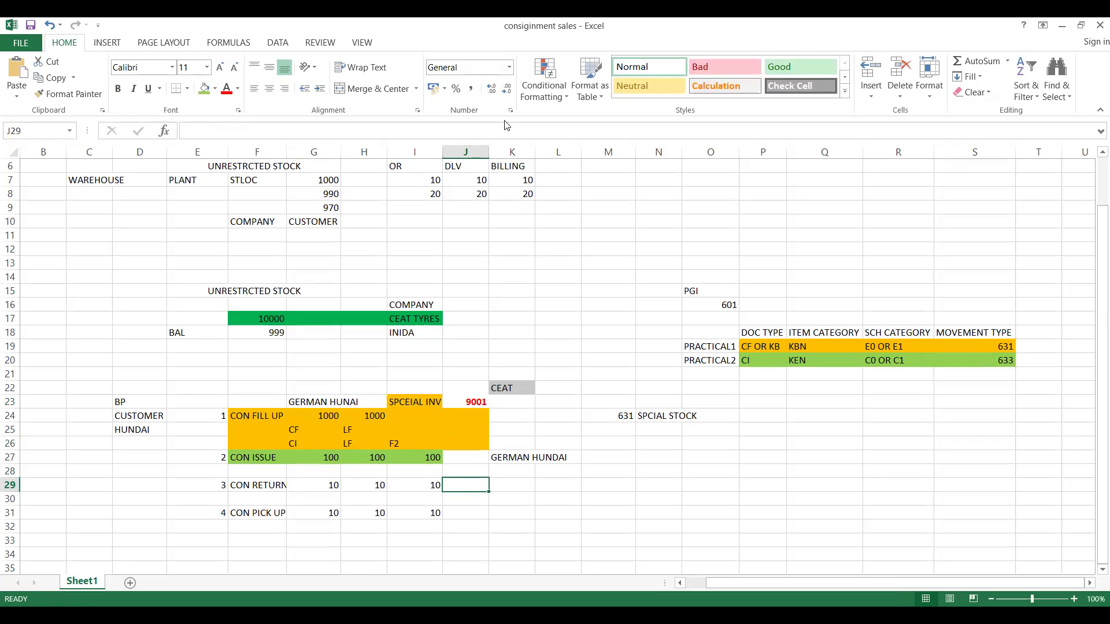
Switch to SAP, run transaction MMBE for material 312 and check its unrestricted customer consignment stock.
{"action": "key", "text": "alt+Tab"}
{"action": "type", "text": "/NMMB"}
{"action": "key", "text": "Return"}
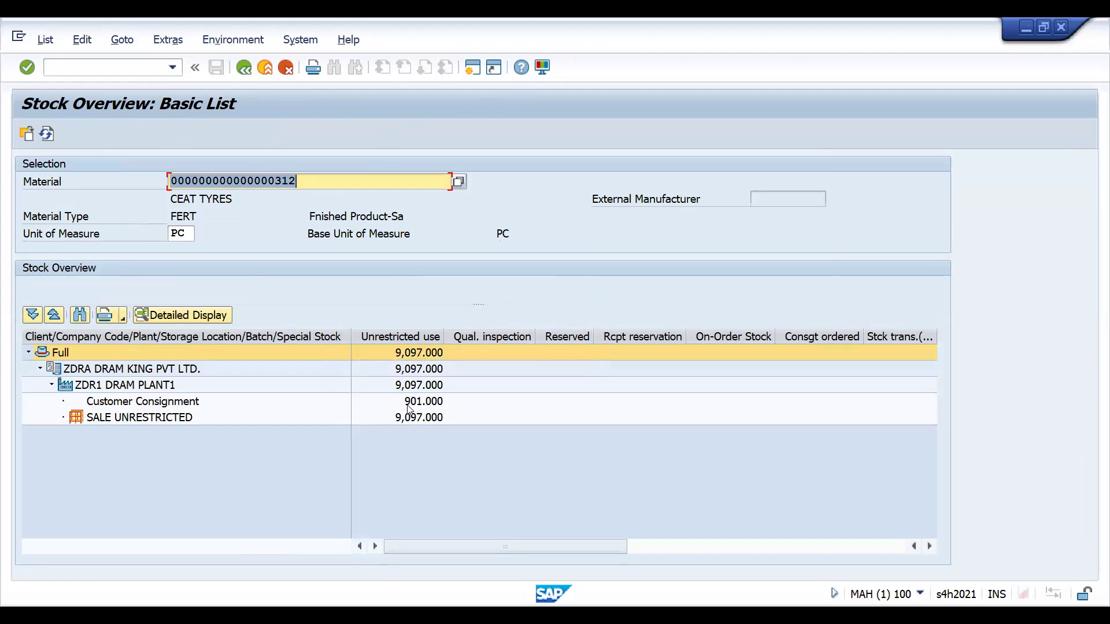
{"action": "left_click", "coordinate": [409, 402]}
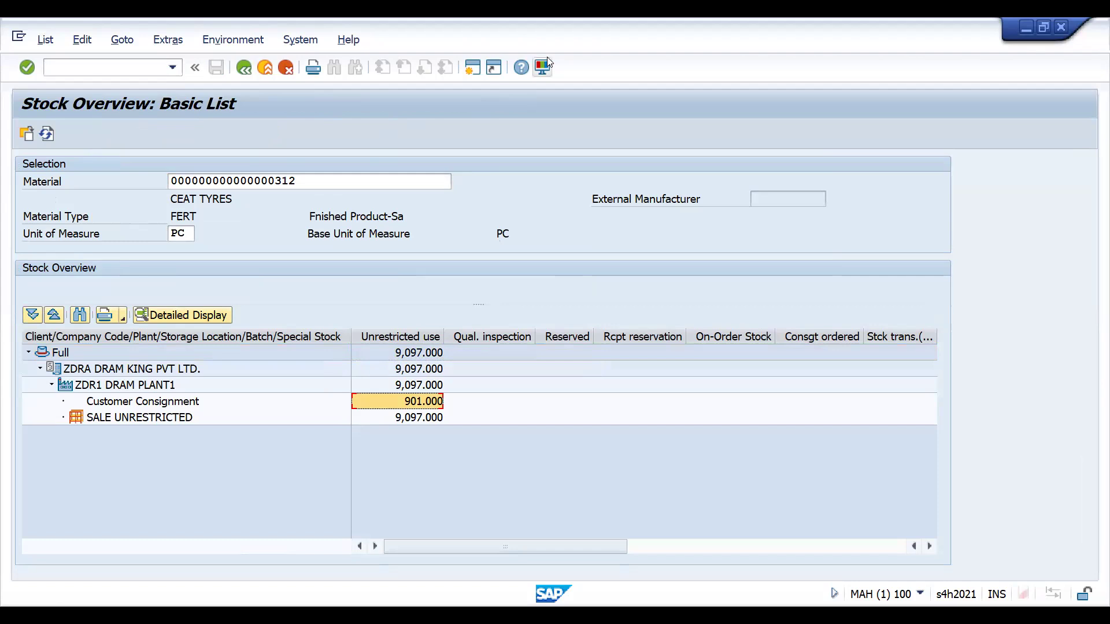
Switch back to the Excel worksheet and set the special inventory quantity in J23 to 901.
{"action": "key", "text": "alt+Tab"}
{"action": "left_click", "coordinate": [470, 405]}
{"action": "type", "text": "901"}
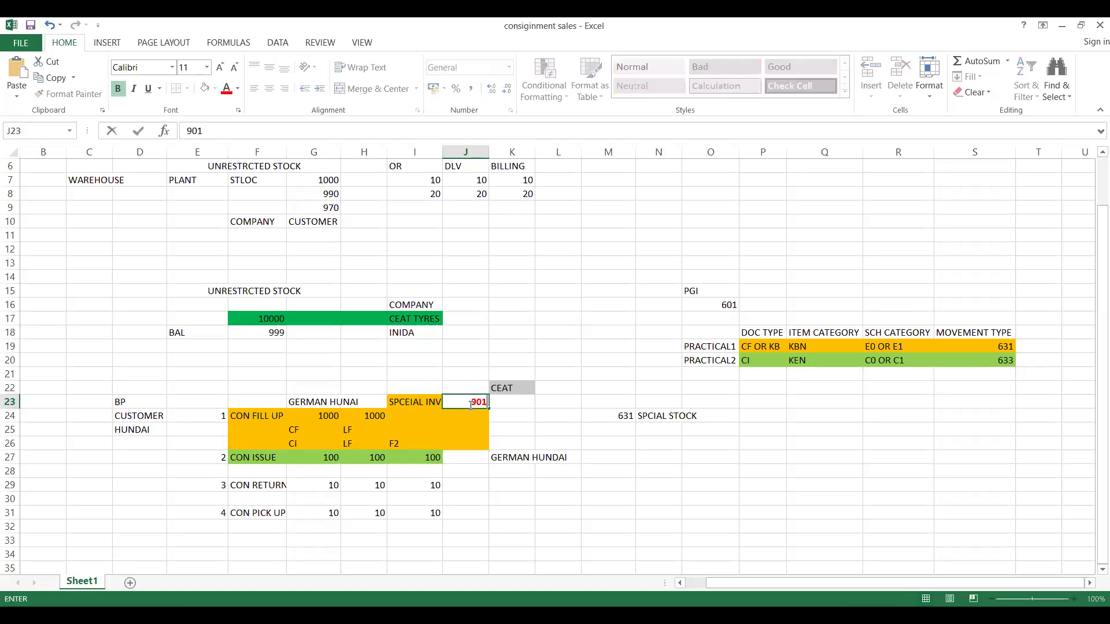
{"action": "key", "text": "Return"}
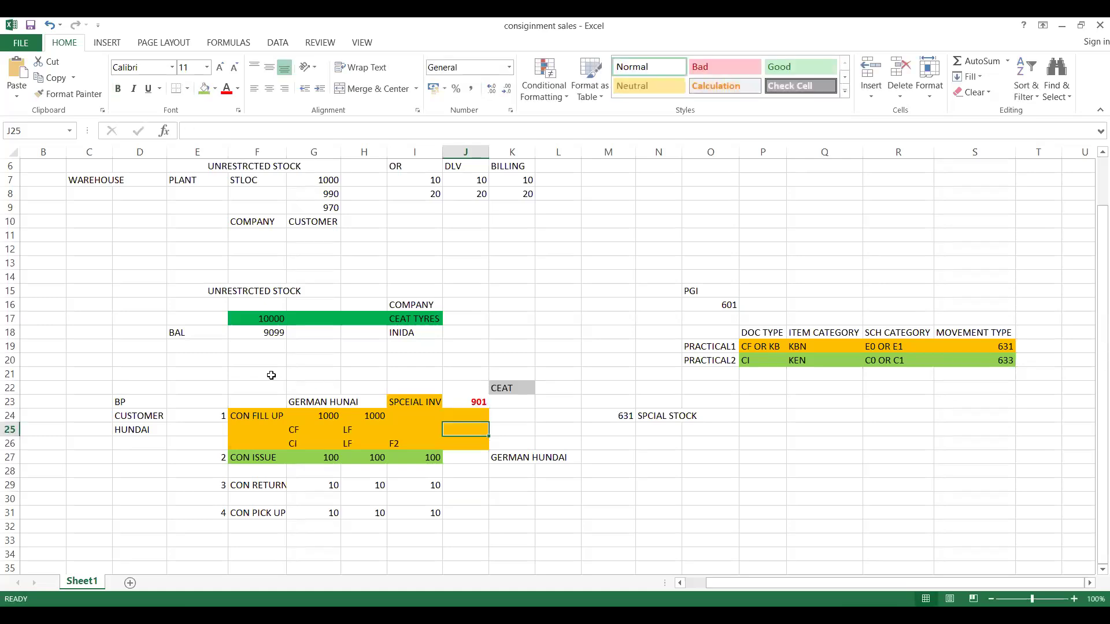
{"action": "left_click", "coordinate": [250, 365]}
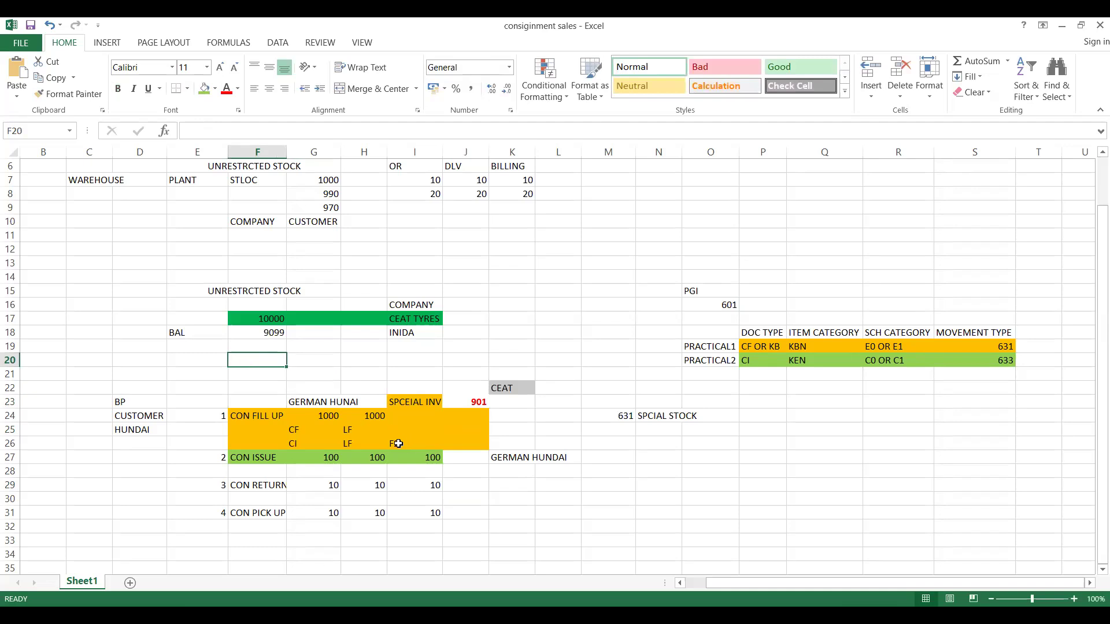
Review the CON RETURN entry in row 29 and its order, delivery and billing quantities.
{"action": "left_click", "coordinate": [330, 491]}
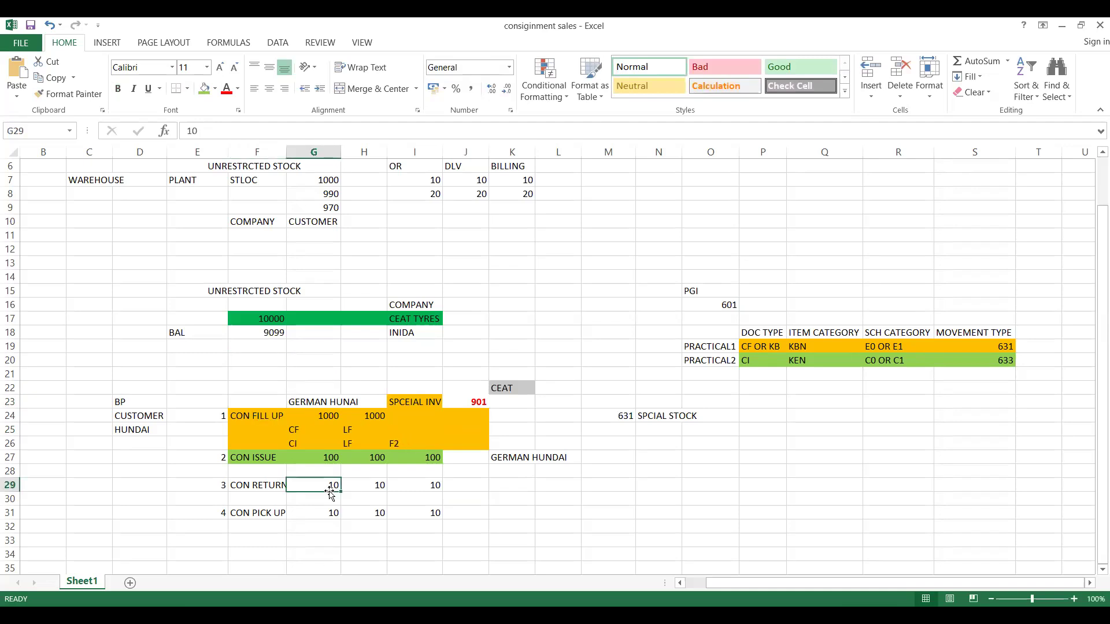
{"action": "left_click", "coordinate": [232, 487]}
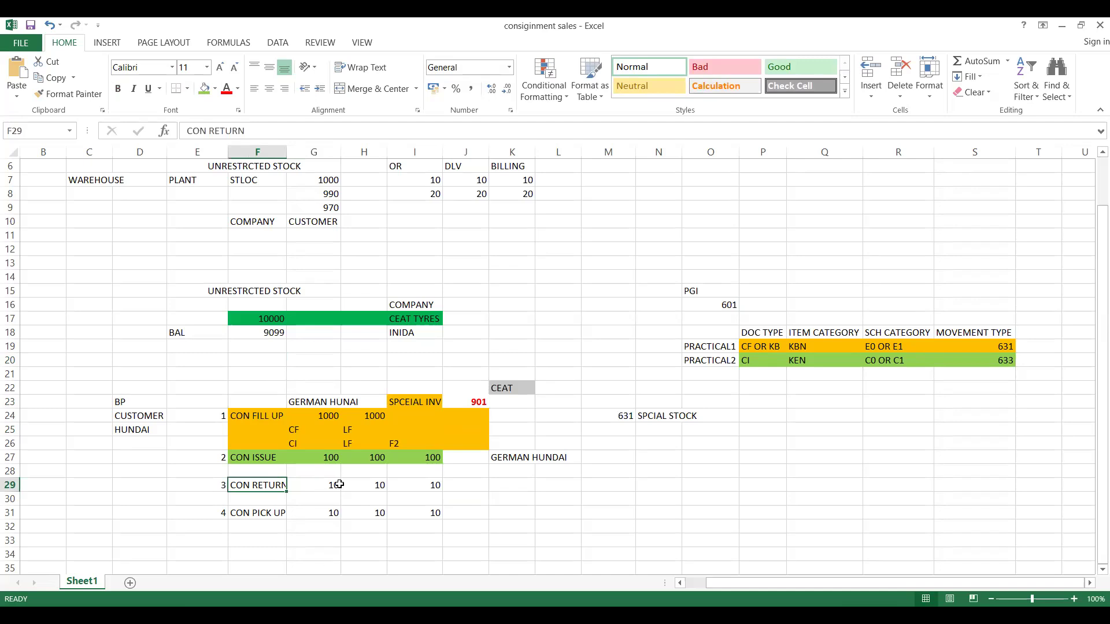
{"action": "left_click", "coordinate": [439, 487]}
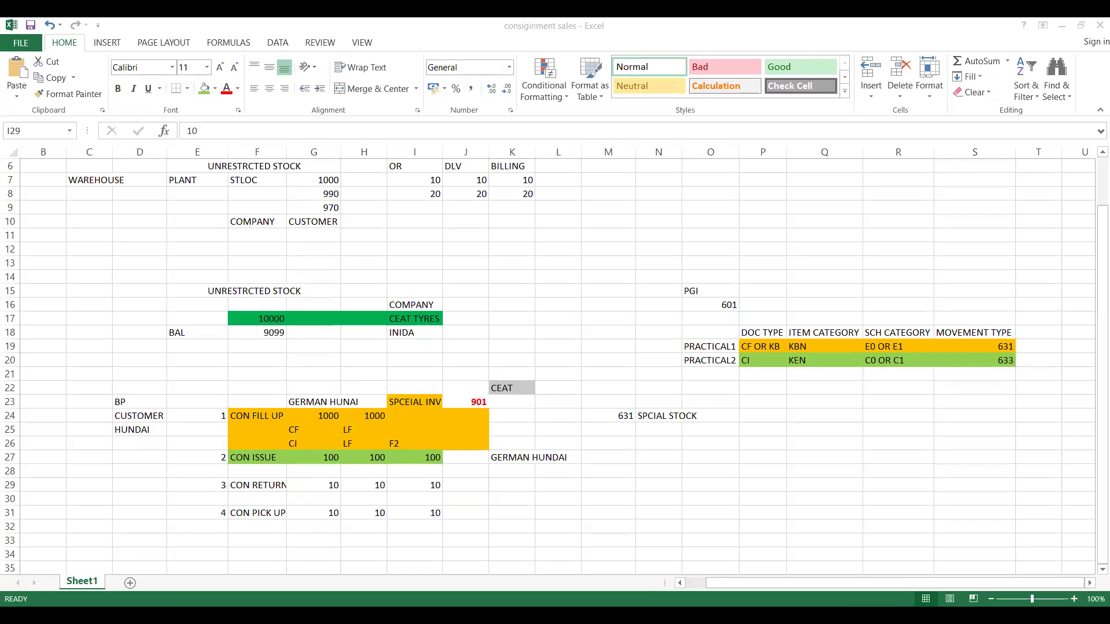
Switch to the browser to view the YouTube Studio channel content and the instructor's Udemy course list, and return to the Excel worksheet.
{"action": "key", "text": "alt+Tab"}
{"action": "left_click", "coordinate": [106, 34]}
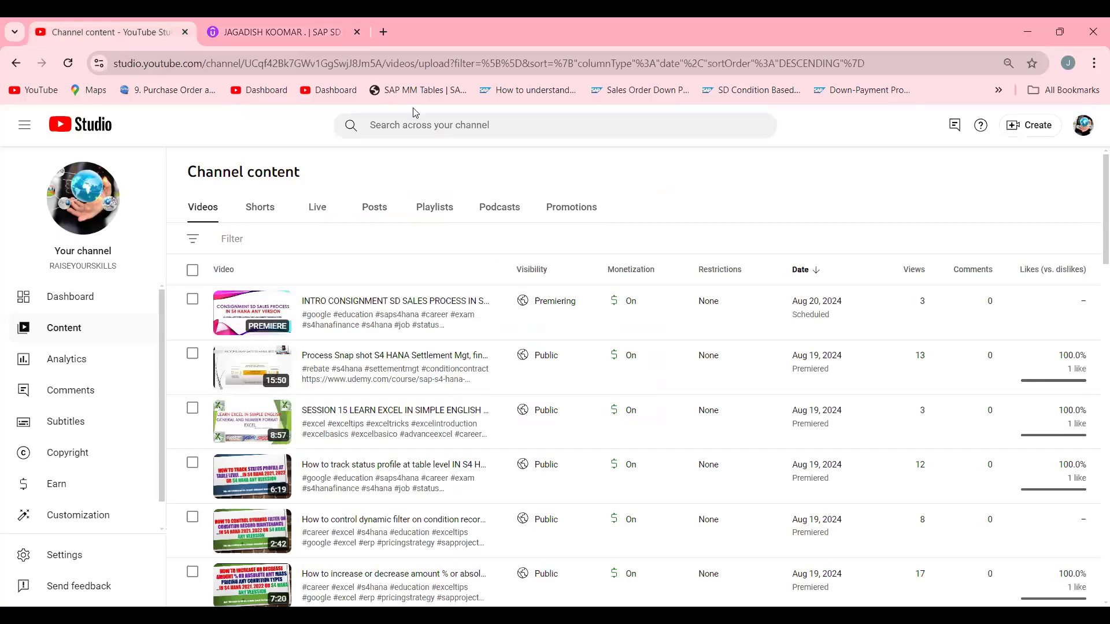
{"action": "left_click", "coordinate": [278, 19]}
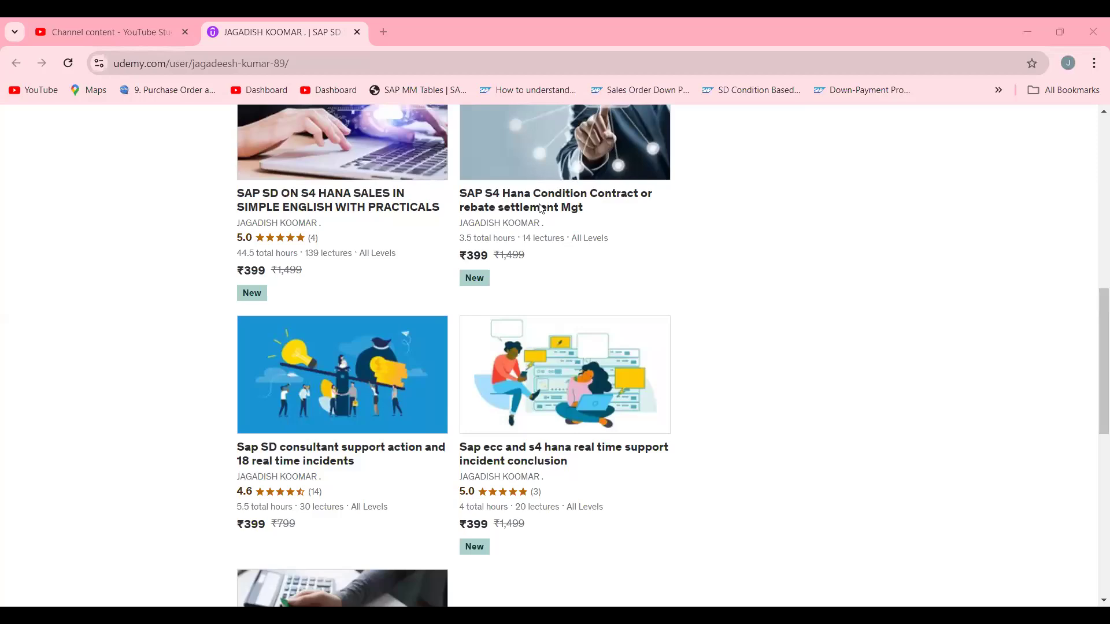
{"action": "key", "text": "alt+Tab"}
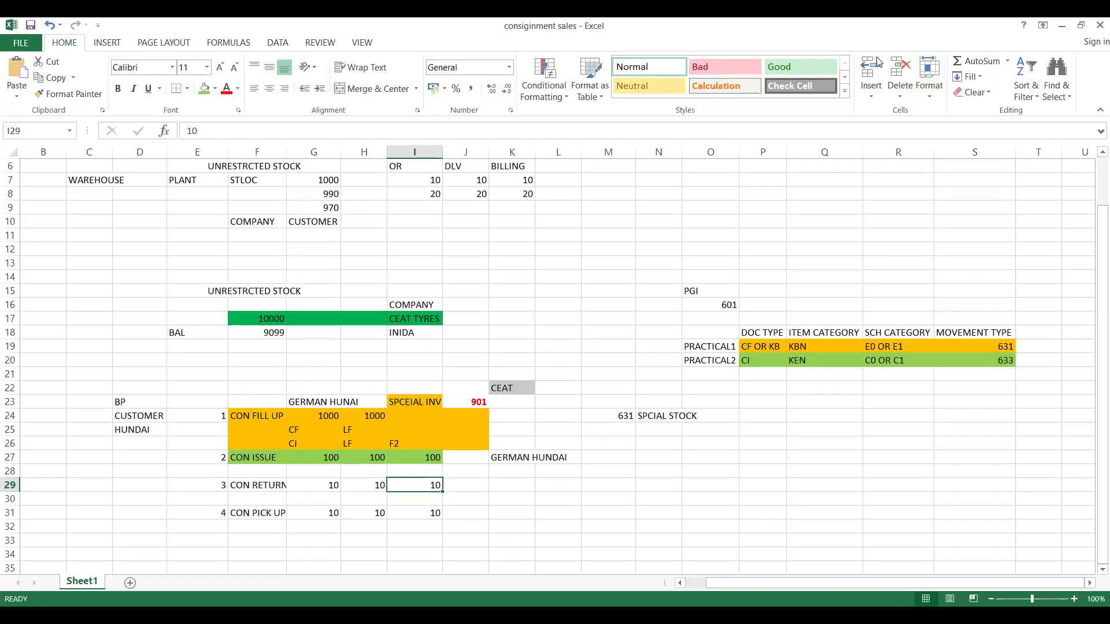